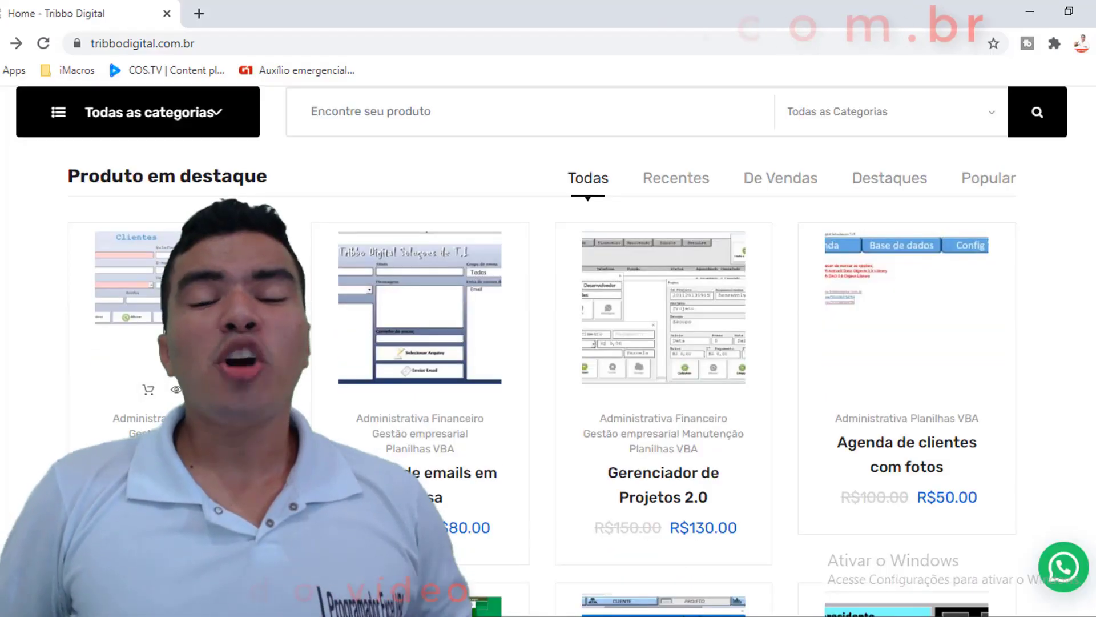
Browse the store homepage and enlarge the Disparo de Mensagens WhatsApp 2.0 product screenshot
{"action": "scroll", "coordinate": [632, 320], "scroll_direction": "down", "scroll_amount": 3}
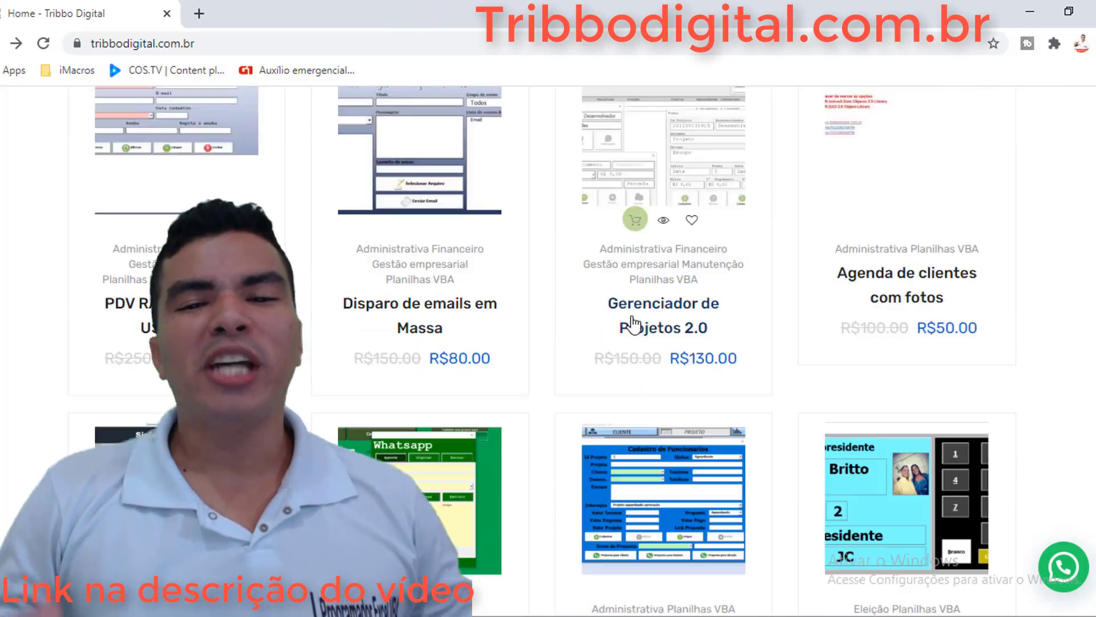
{"action": "scroll", "coordinate": [657, 301], "scroll_direction": "down", "scroll_amount": 2}
{"action": "scroll", "coordinate": [658, 301], "scroll_direction": "down", "scroll_amount": 1}
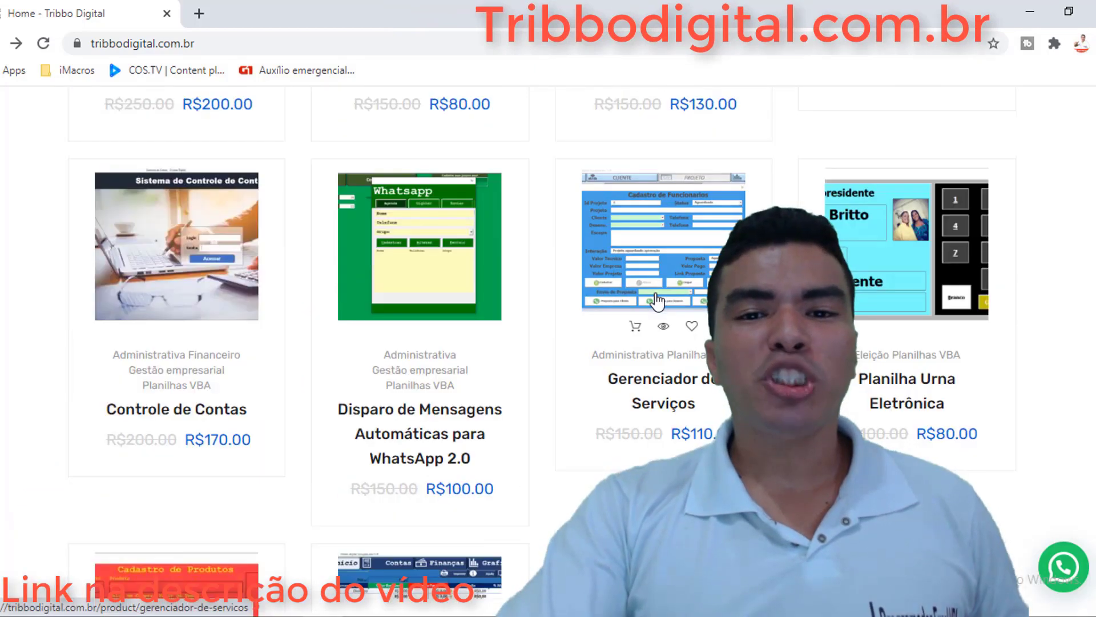
{"action": "scroll", "coordinate": [658, 301], "scroll_direction": "down", "scroll_amount": 2}
{"action": "scroll", "coordinate": [656, 303], "scroll_direction": "down", "scroll_amount": 1}
{"action": "scroll", "coordinate": [657, 303], "scroll_direction": "down", "scroll_amount": 2}
{"action": "scroll", "coordinate": [655, 300], "scroll_direction": "down", "scroll_amount": 2}
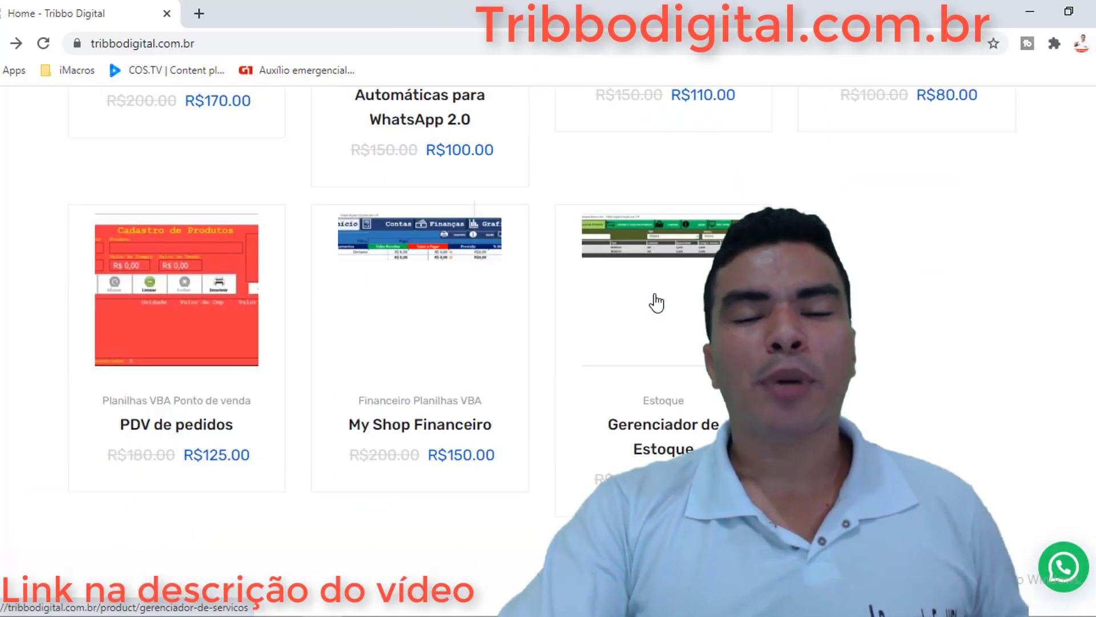
{"action": "scroll", "coordinate": [656, 301], "scroll_direction": "up", "scroll_amount": 5}
{"action": "left_click", "coordinate": [428, 288]}
{"action": "scroll", "coordinate": [433, 374], "scroll_direction": "down", "scroll_amount": 2}
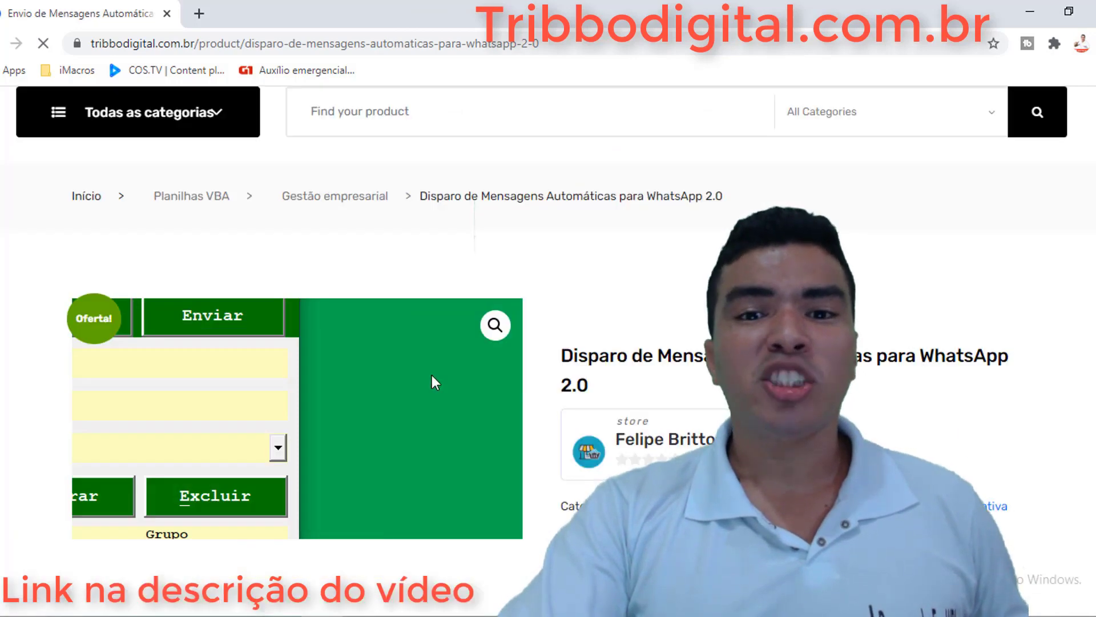
{"action": "scroll", "coordinate": [433, 386], "scroll_direction": "down", "scroll_amount": 2}
{"action": "left_click", "coordinate": [494, 240]}
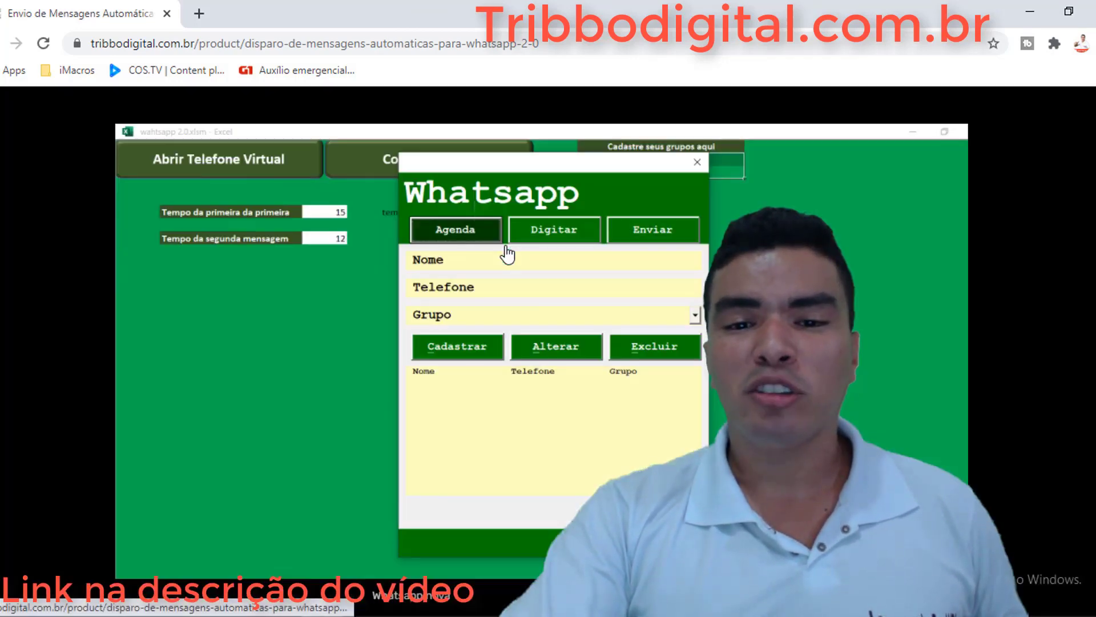
{"action": "key", "text": "alt+Left"}
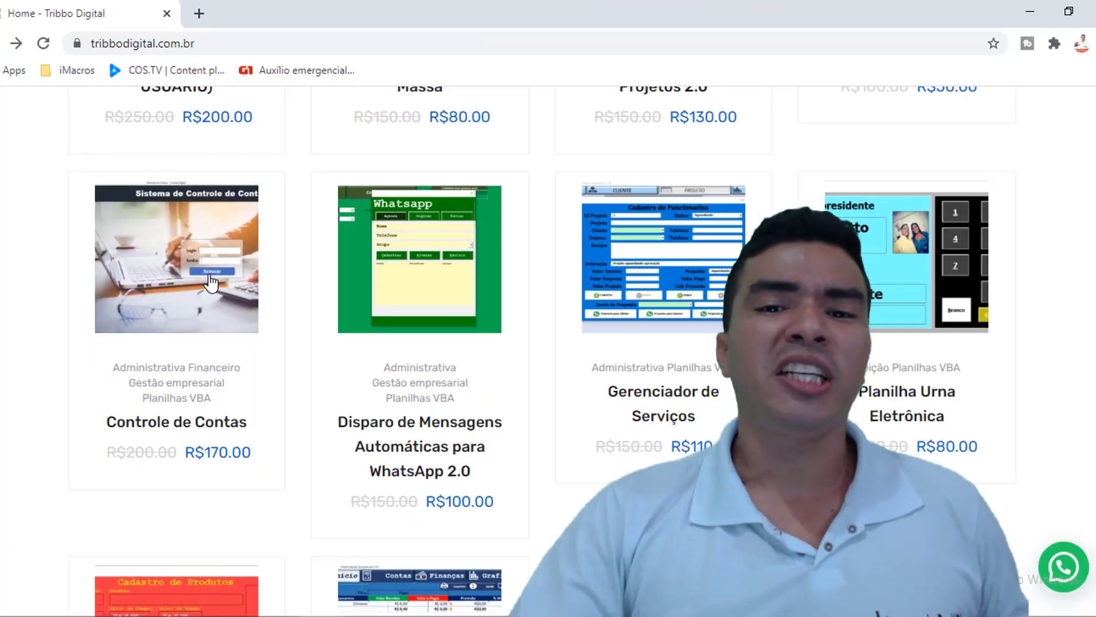
Open the Controle de Contas product page and show its description and chart screenshot
{"action": "left_click", "coordinate": [211, 280]}
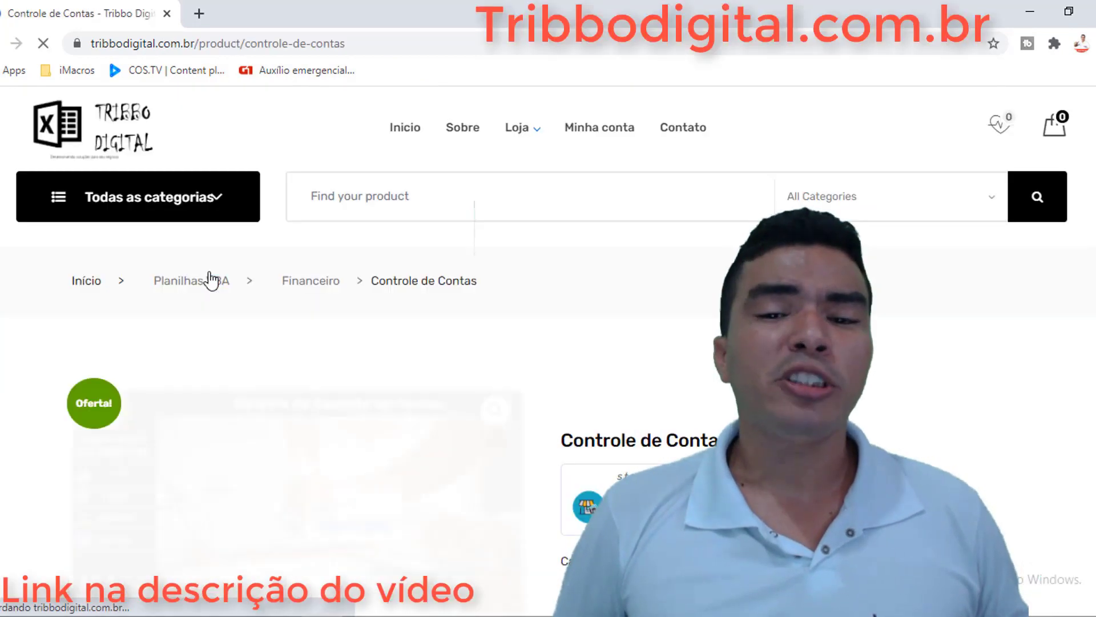
{"action": "scroll", "coordinate": [400, 385], "scroll_direction": "down", "scroll_amount": 2}
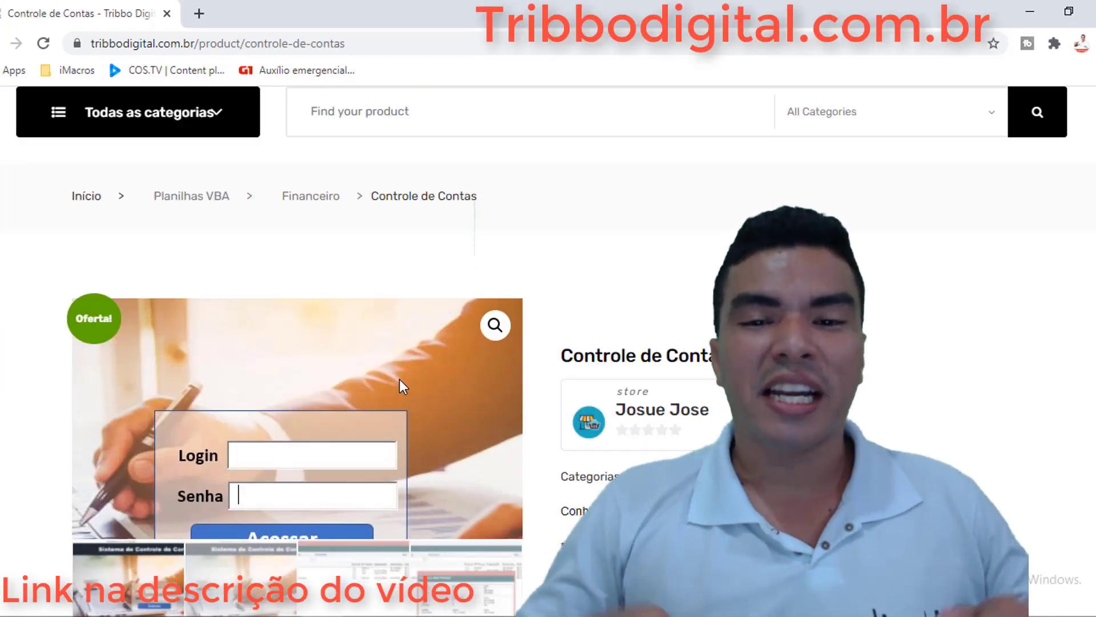
{"action": "scroll", "coordinate": [400, 385], "scroll_direction": "down", "scroll_amount": 2}
{"action": "scroll", "coordinate": [399, 384], "scroll_direction": "down", "scroll_amount": 2}
{"action": "scroll", "coordinate": [400, 384], "scroll_direction": "down", "scroll_amount": 3}
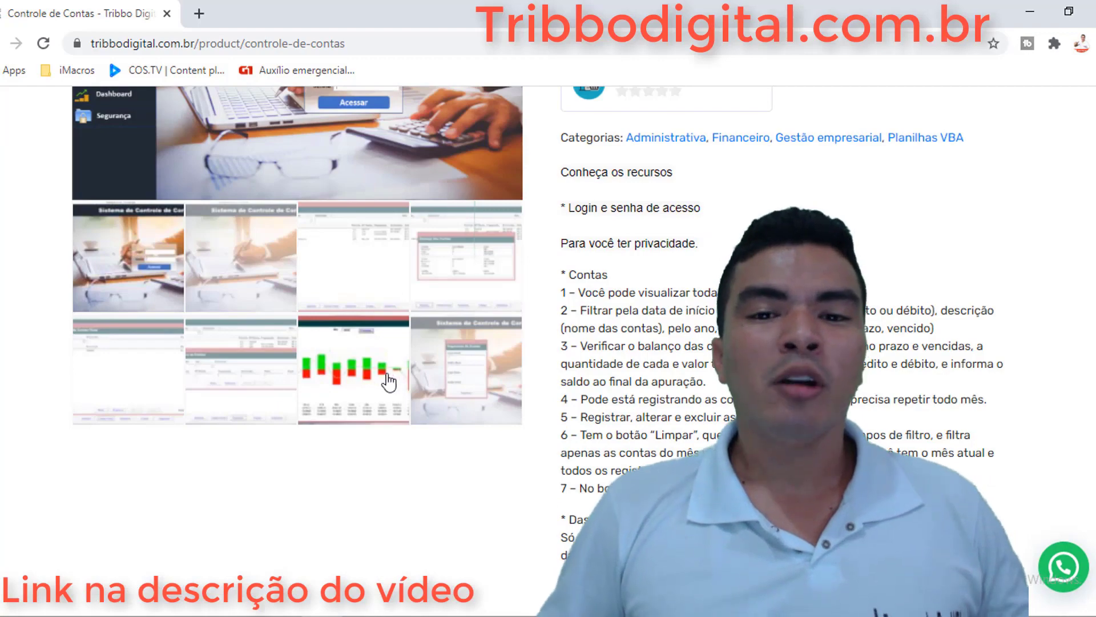
{"action": "left_click", "coordinate": [361, 382]}
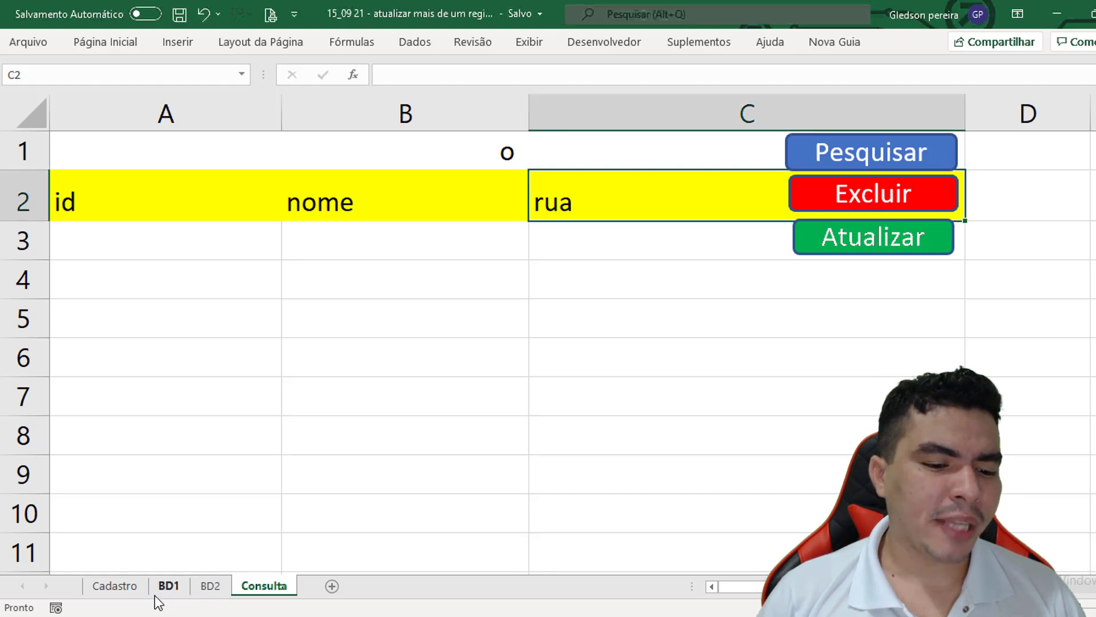
Check BD1, then search Consulta for 'gl' to find record 1 (gledson, rua teste)
{"action": "left_click", "coordinate": [167, 586]}
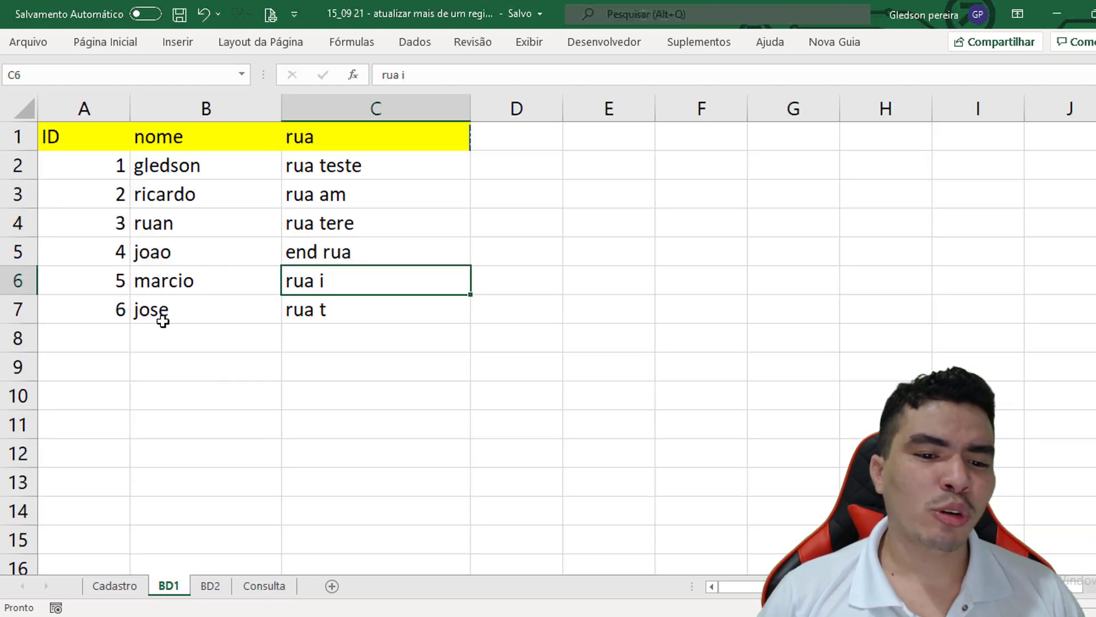
{"action": "left_click", "coordinate": [270, 587]}
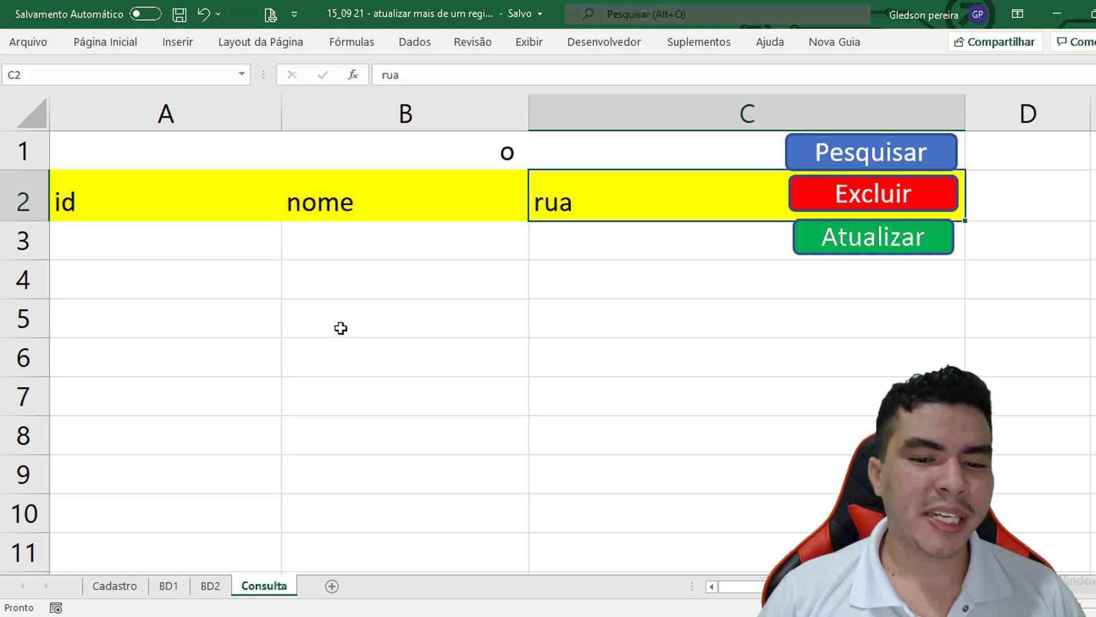
{"action": "left_click", "coordinate": [501, 169]}
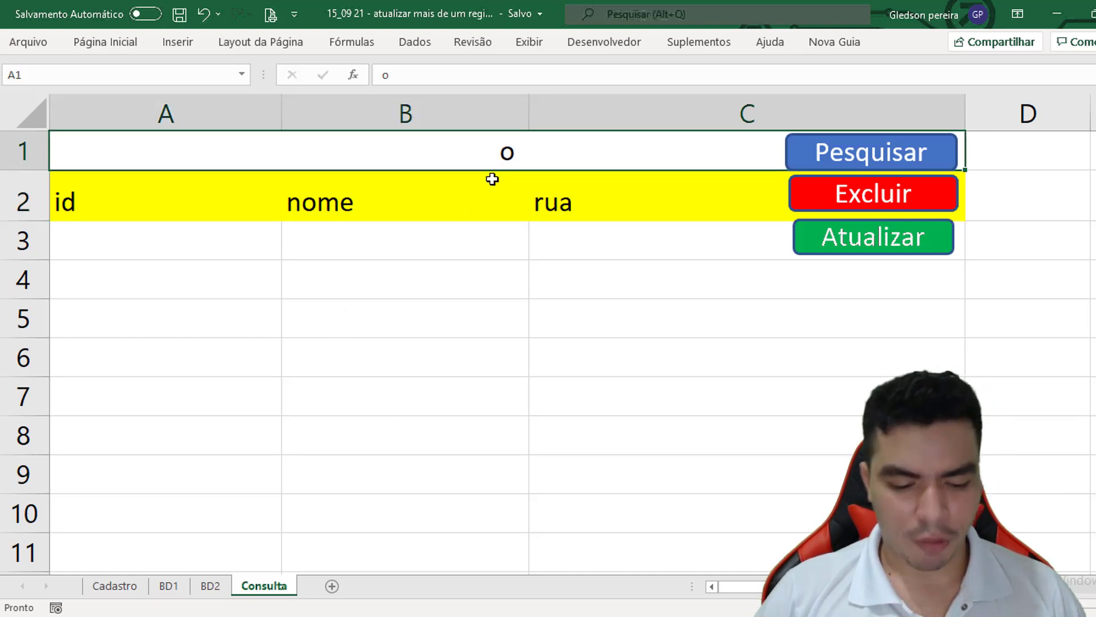
{"action": "type", "text": "gl"}
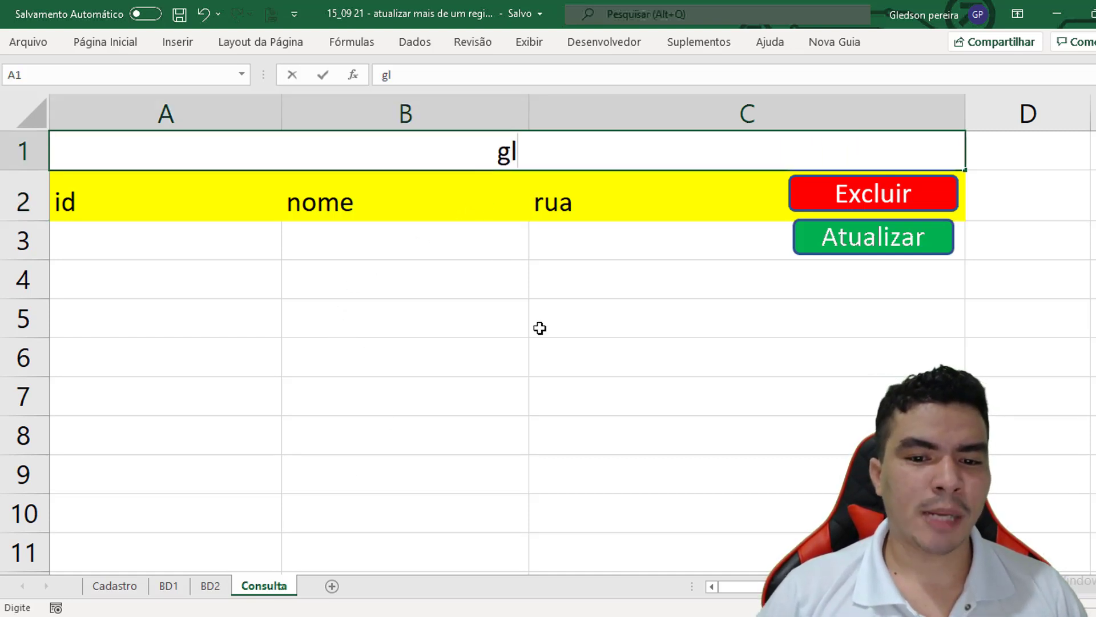
{"action": "left_click", "coordinate": [530, 330]}
{"action": "left_click", "coordinate": [829, 161]}
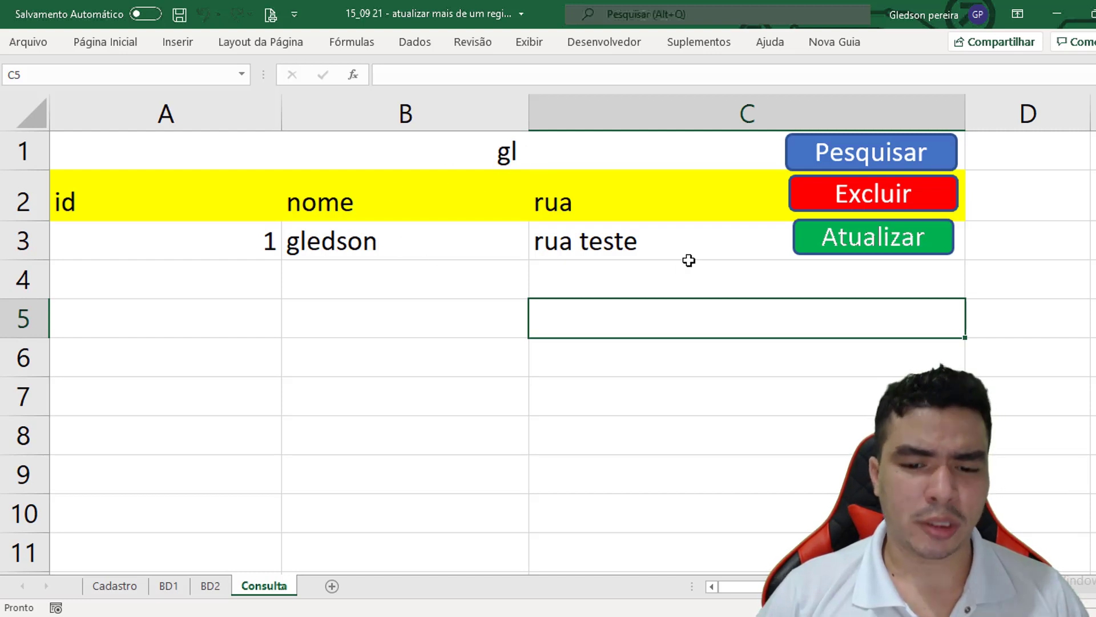
{"action": "left_click", "coordinate": [629, 237]}
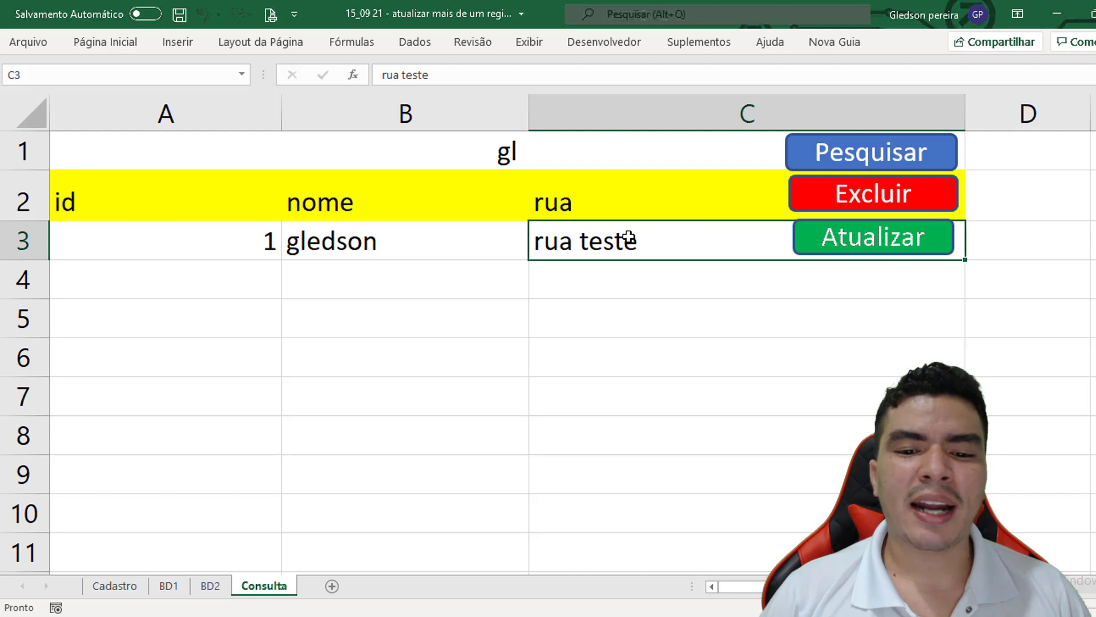
Extend record 1's name with 'pereira', change its street to rua salvador, and run Atualizar
{"action": "left_click", "coordinate": [481, 243]}
{"action": "type", "text": "pere"}
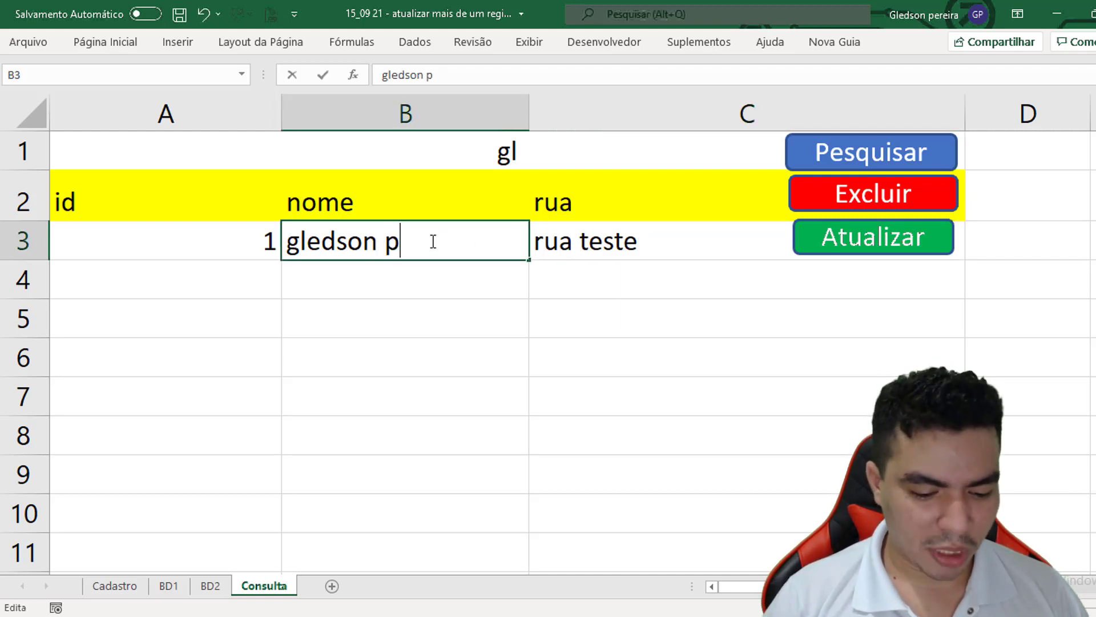
{"action": "type", "text": "ira"}
{"action": "key", "text": "Return"}
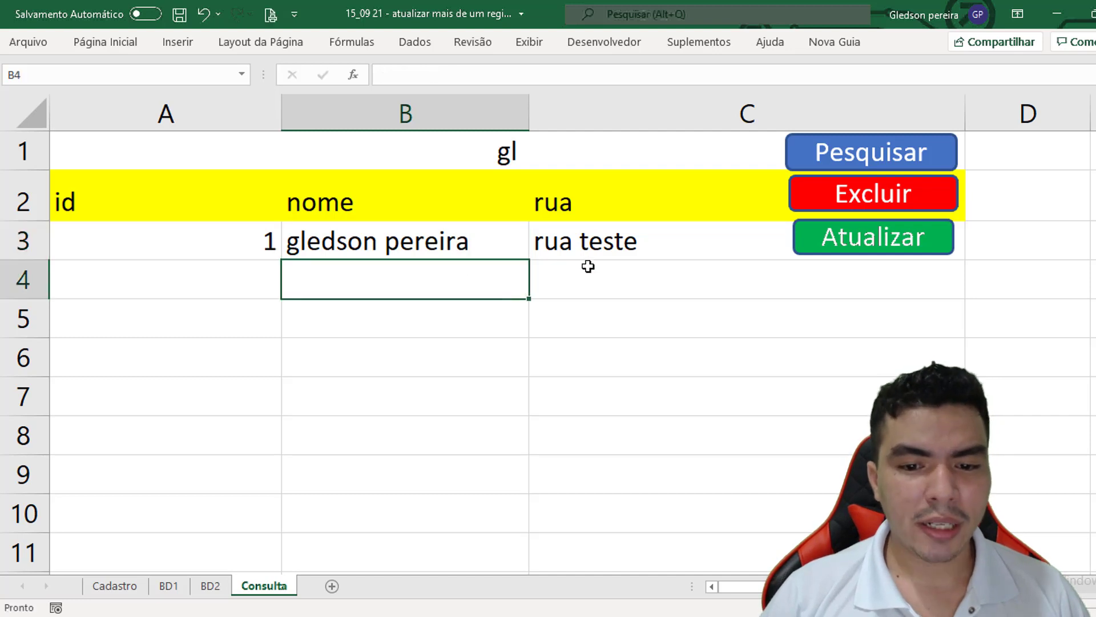
{"action": "double_click", "coordinate": [596, 248]}
{"action": "left_click", "coordinate": [596, 248]}
{"action": "double_click", "coordinate": [603, 244]}
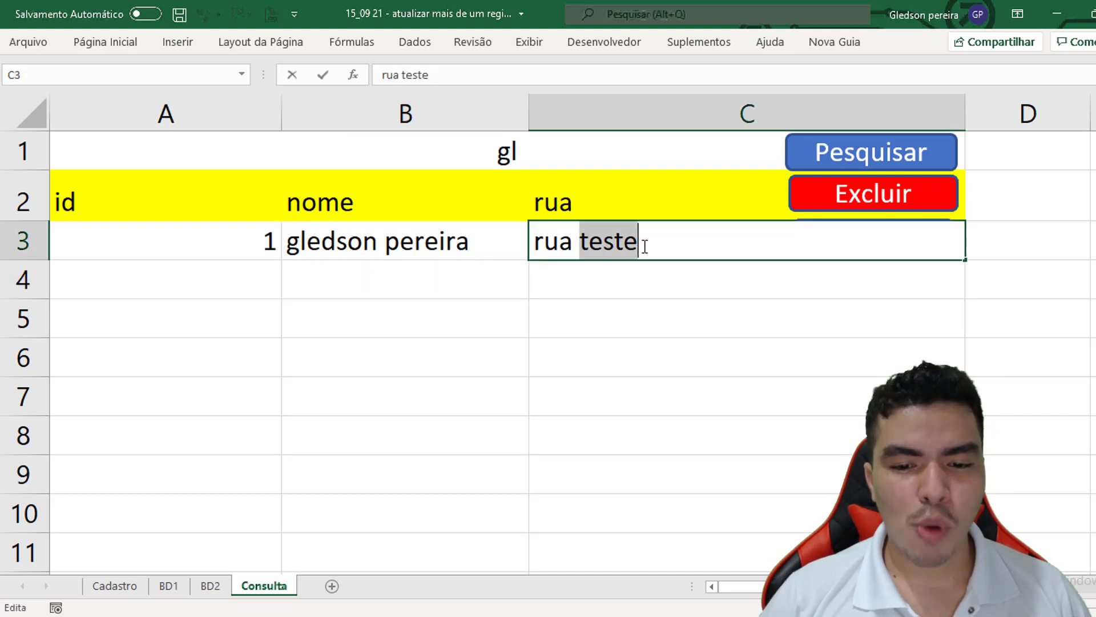
{"action": "type", "text": "salvad"}
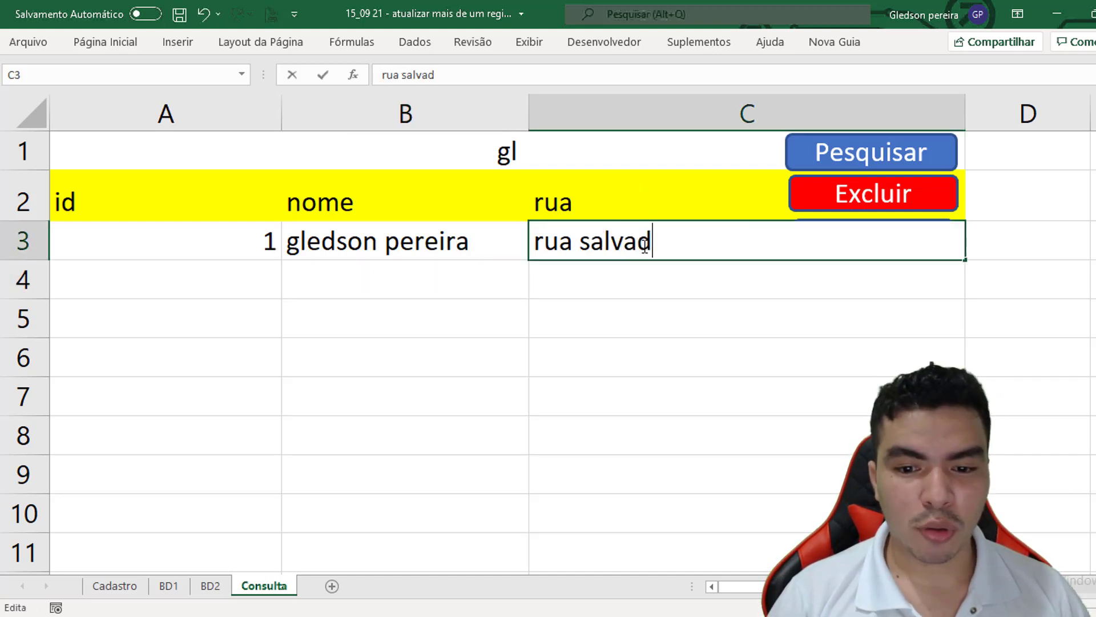
{"action": "type", "text": "or"}
{"action": "left_click", "coordinate": [632, 367]}
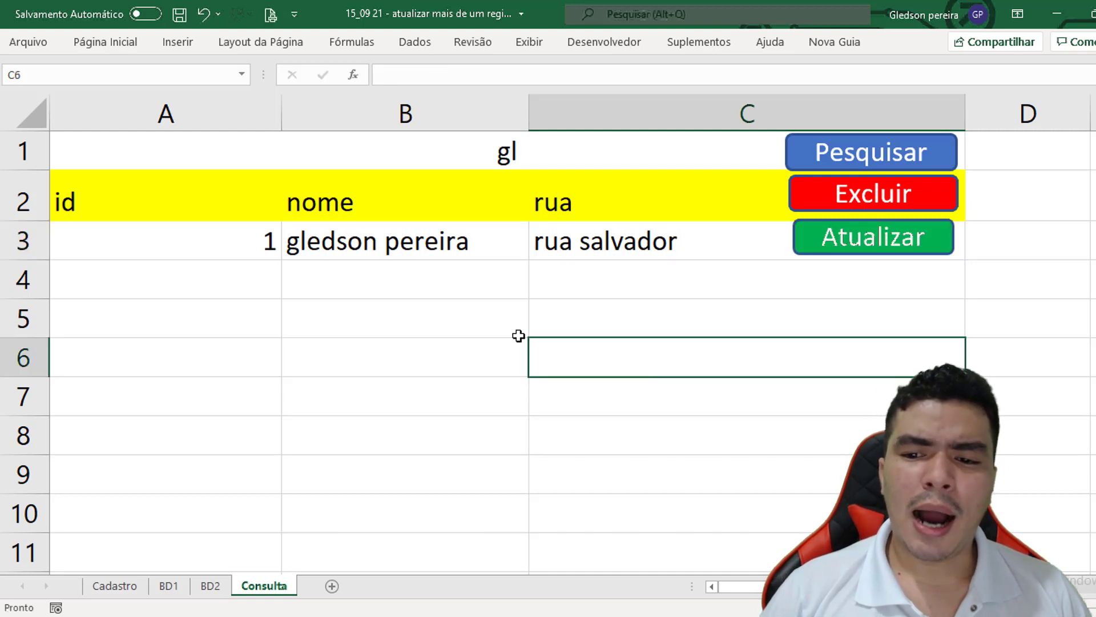
{"action": "left_click", "coordinate": [823, 256]}
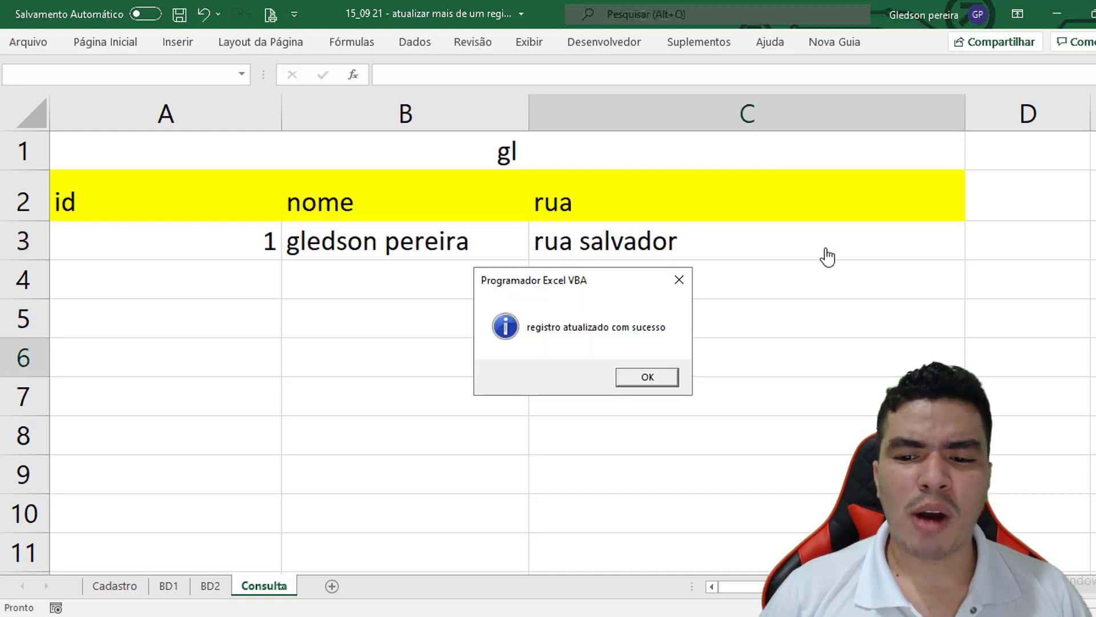
{"action": "left_click", "coordinate": [648, 376]}
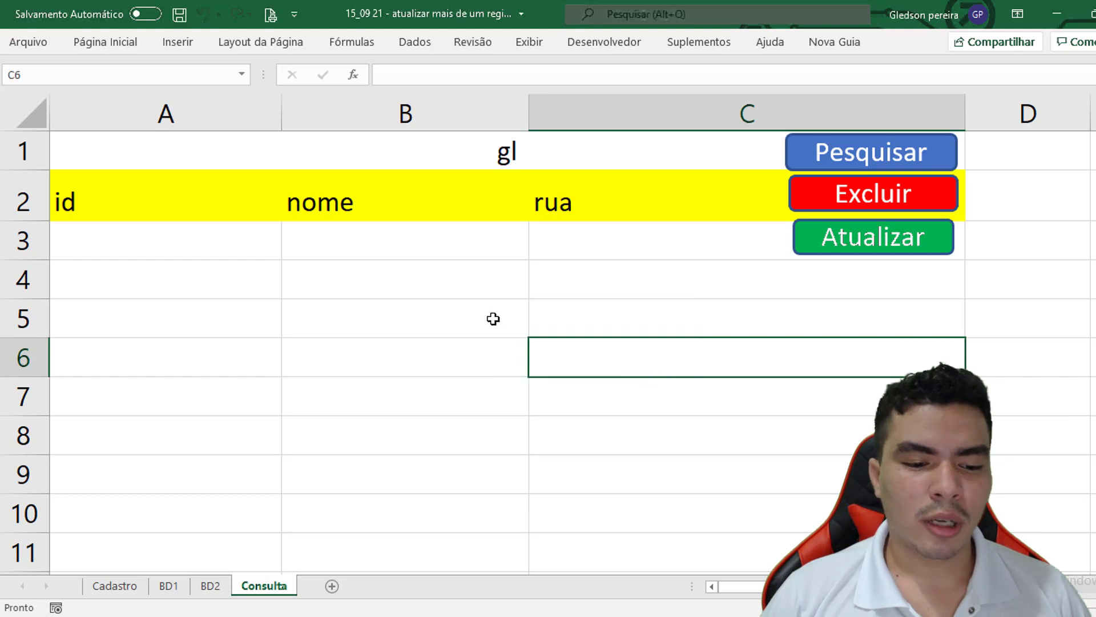
Check BD1, then clear the search term and search again to list all six records
{"action": "left_click", "coordinate": [169, 585]}
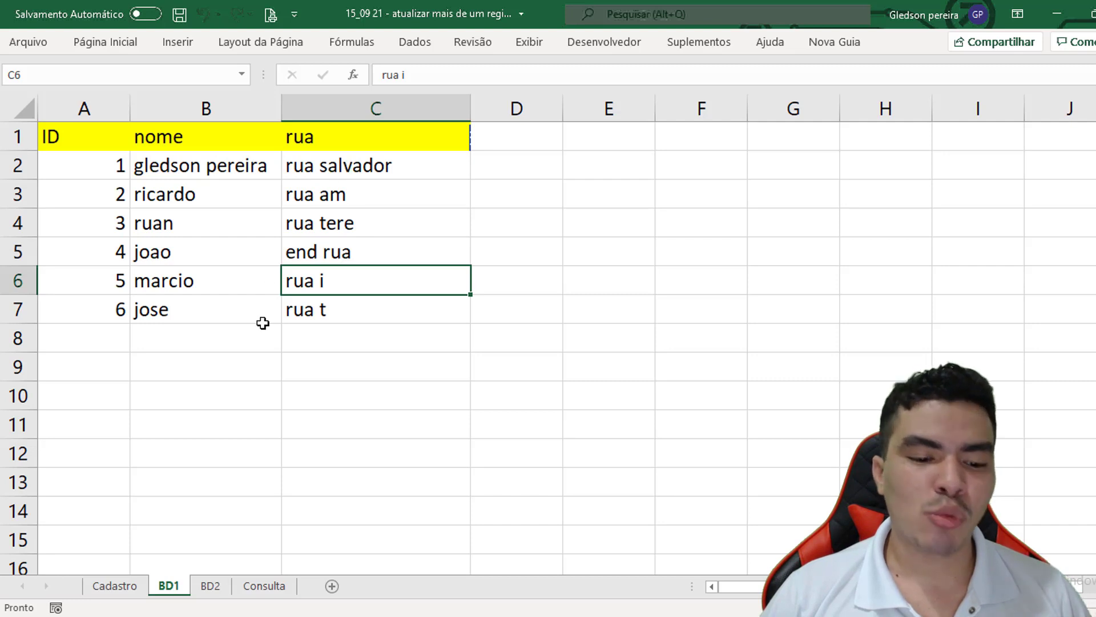
{"action": "left_click", "coordinate": [276, 588]}
{"action": "left_click", "coordinate": [506, 153]}
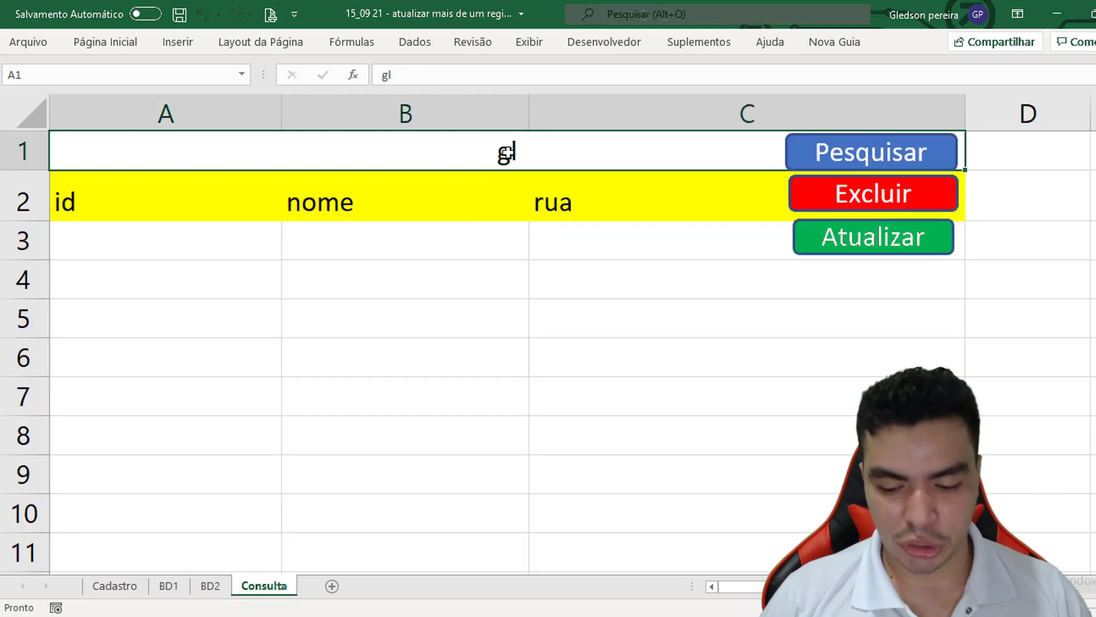
{"action": "key", "text": "Delete"}
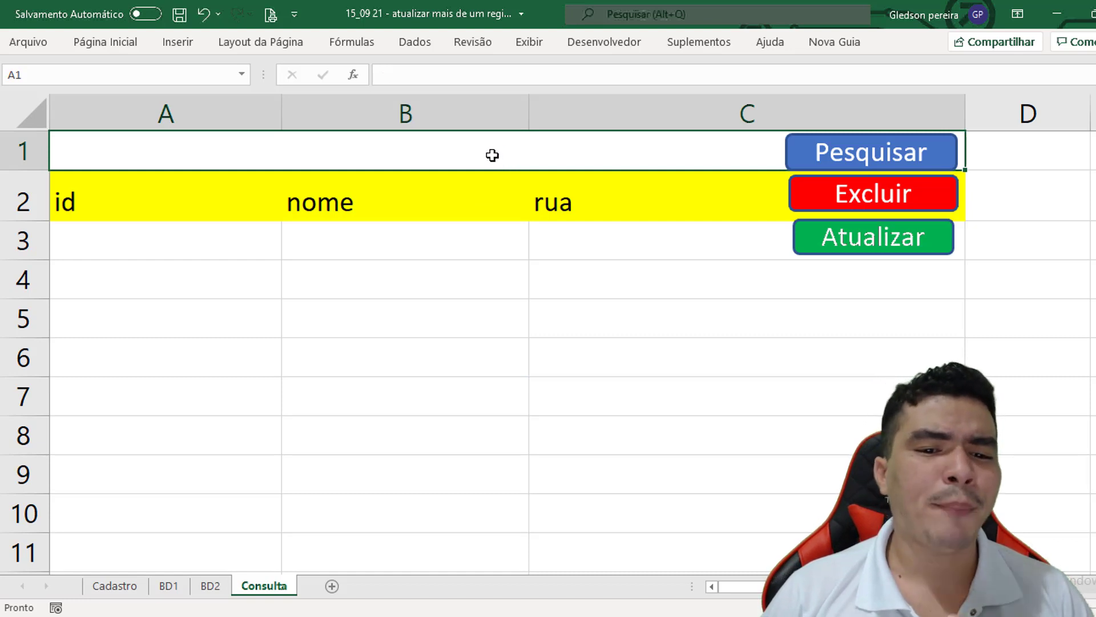
{"action": "left_click", "coordinate": [817, 163]}
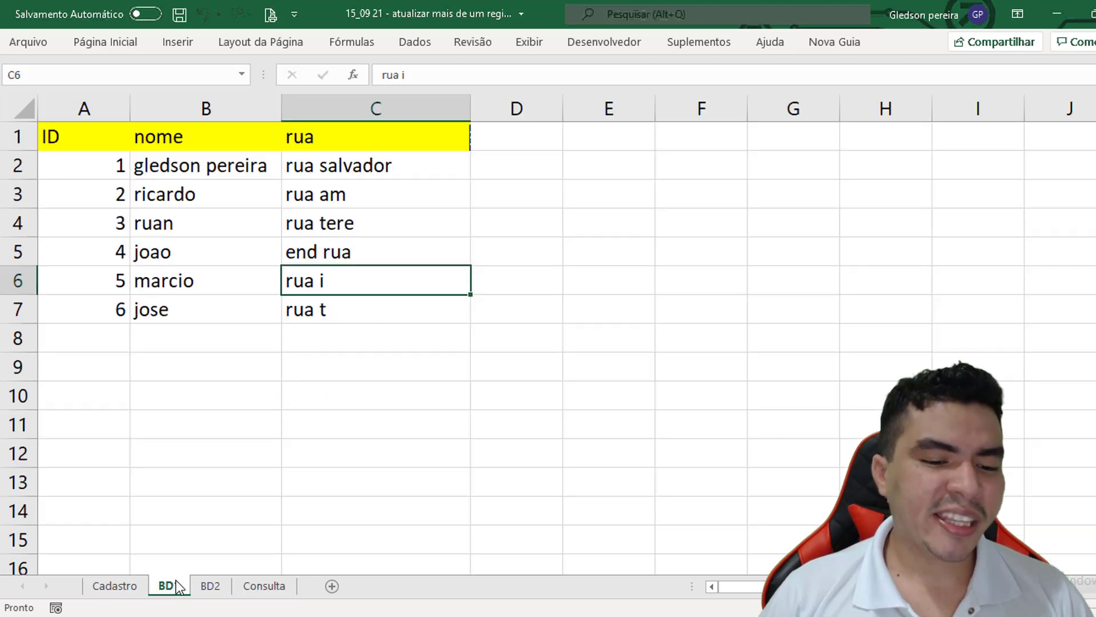
{"action": "left_click", "coordinate": [168, 585]}
{"action": "left_click", "coordinate": [283, 588]}
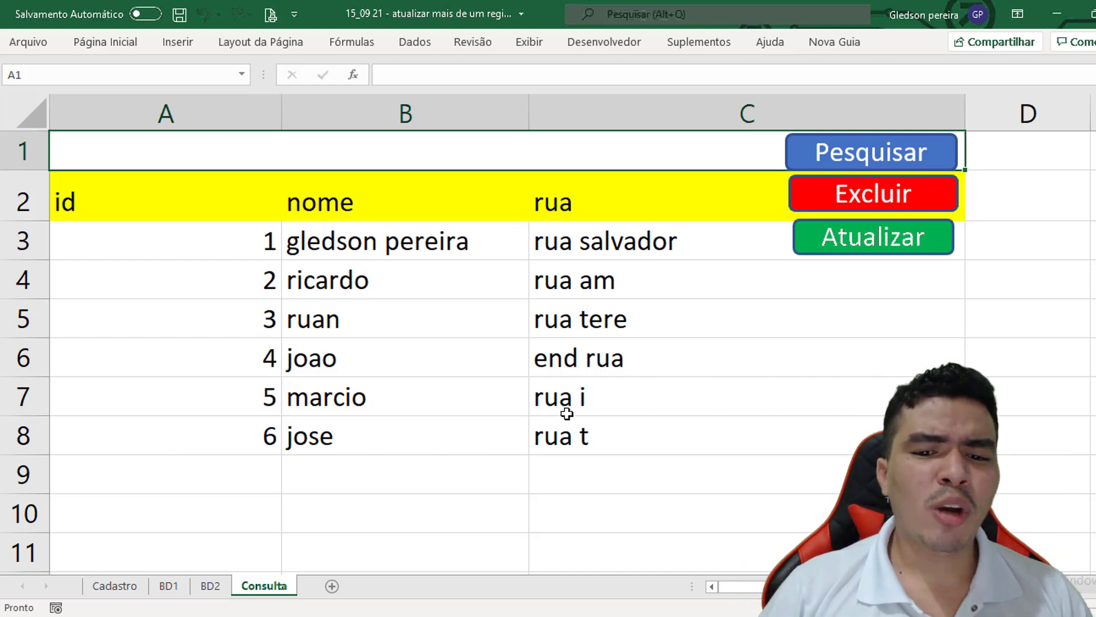
{"action": "left_click", "coordinate": [595, 401]}
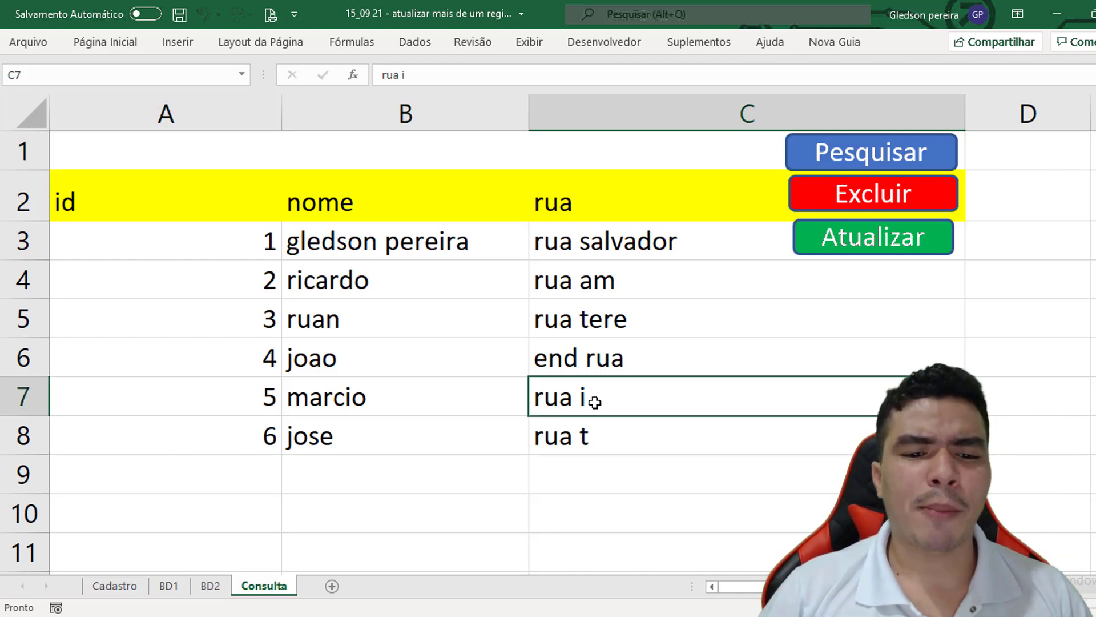
{"action": "left_click", "coordinate": [399, 286]}
{"action": "type", "text": "sousa"}
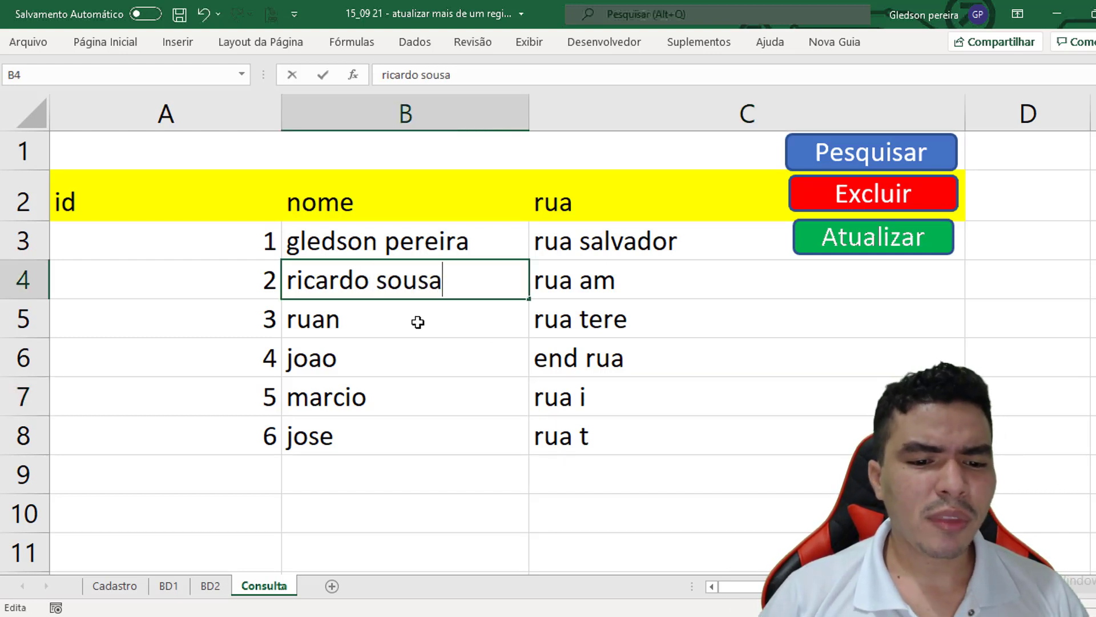
{"action": "double_click", "coordinate": [418, 322]}
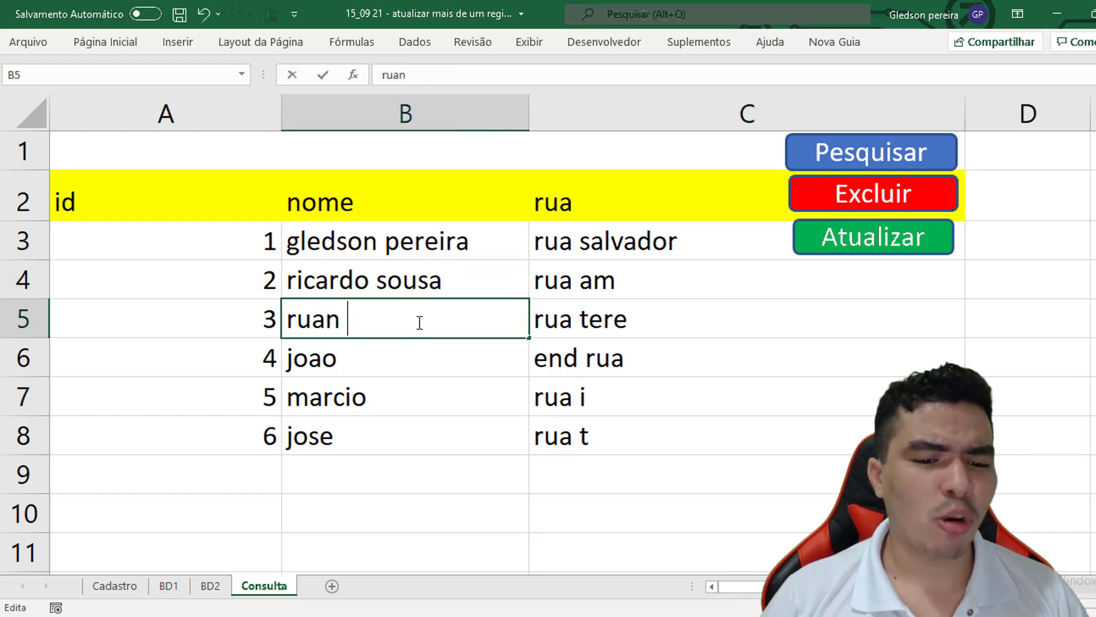
{"action": "type", "text": "pereira"}
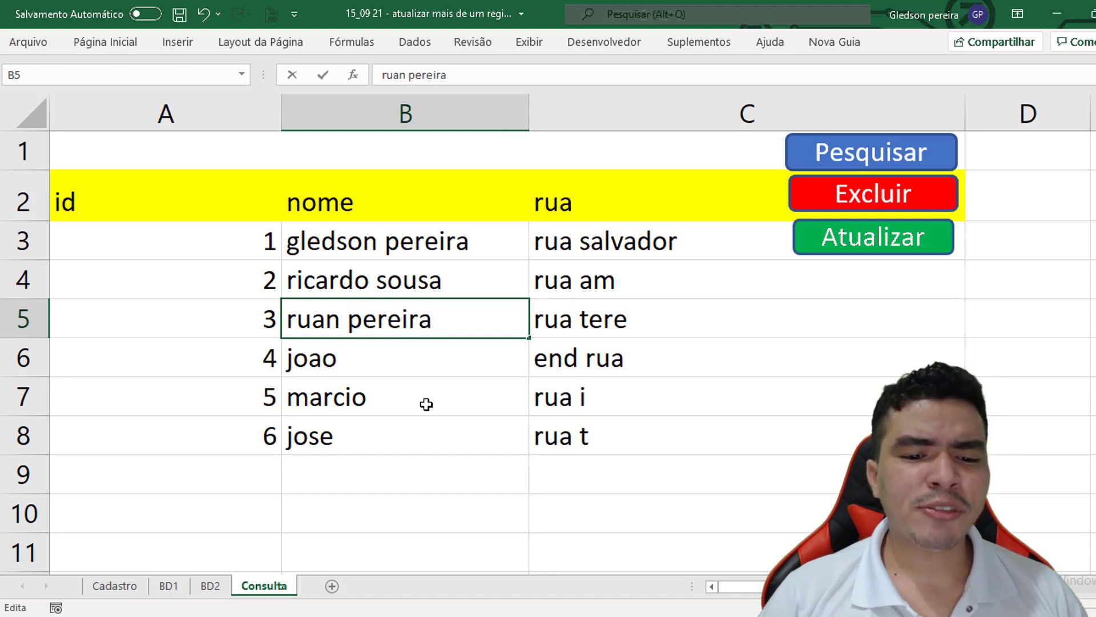
{"action": "left_click", "coordinate": [423, 402]}
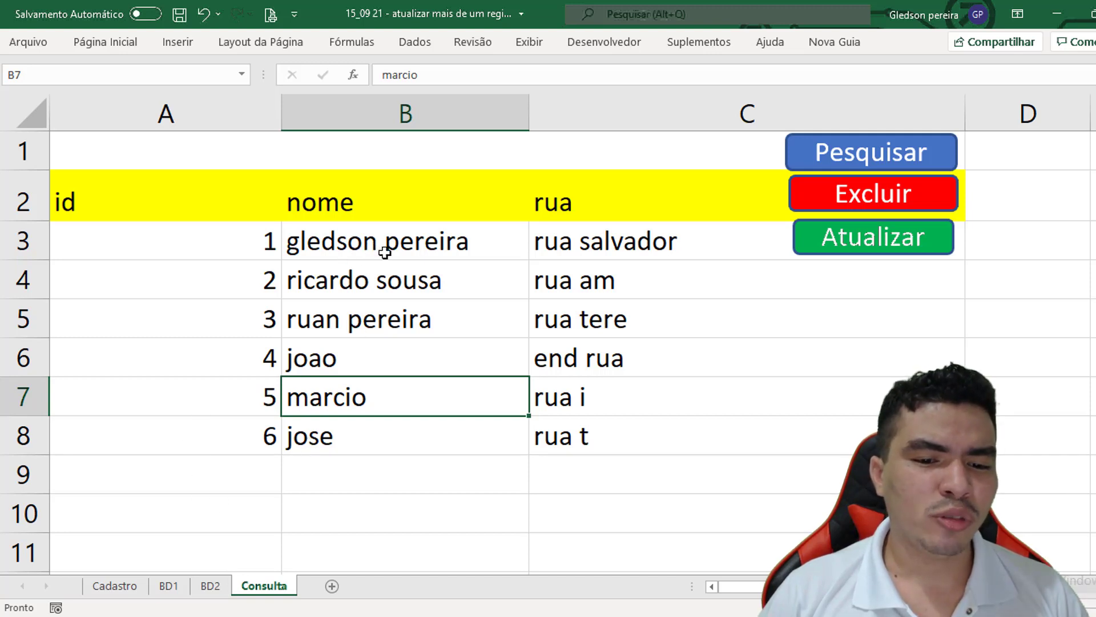
Run Atualizar on the Consulta rows and find that BD1 still shows the old names
{"action": "left_click", "coordinate": [165, 588]}
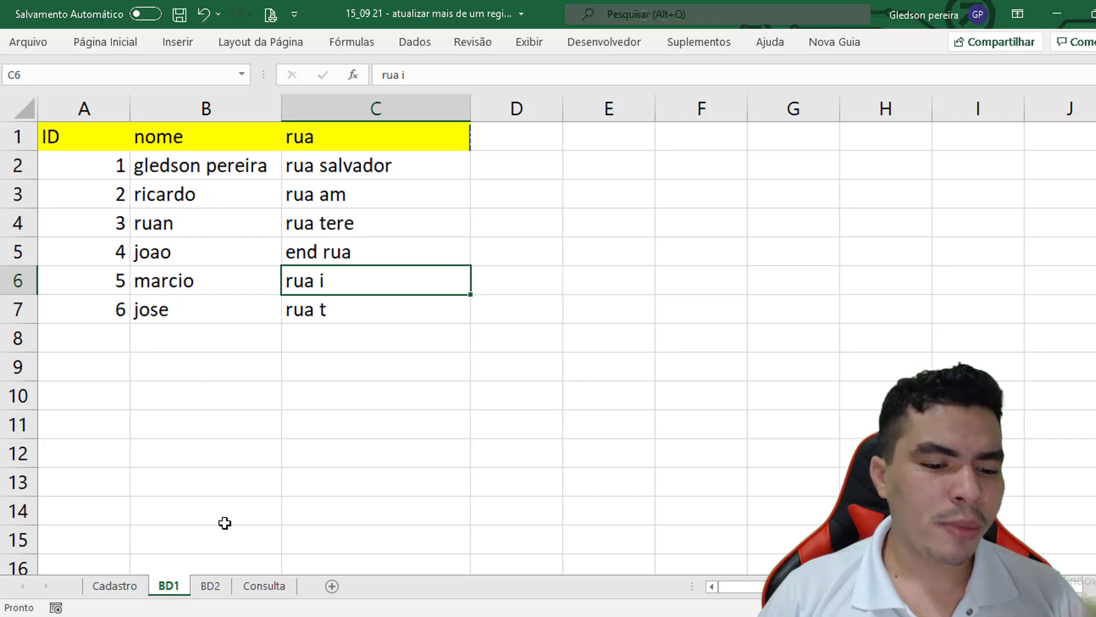
{"action": "left_click", "coordinate": [220, 586]}
{"action": "left_click", "coordinate": [265, 586]}
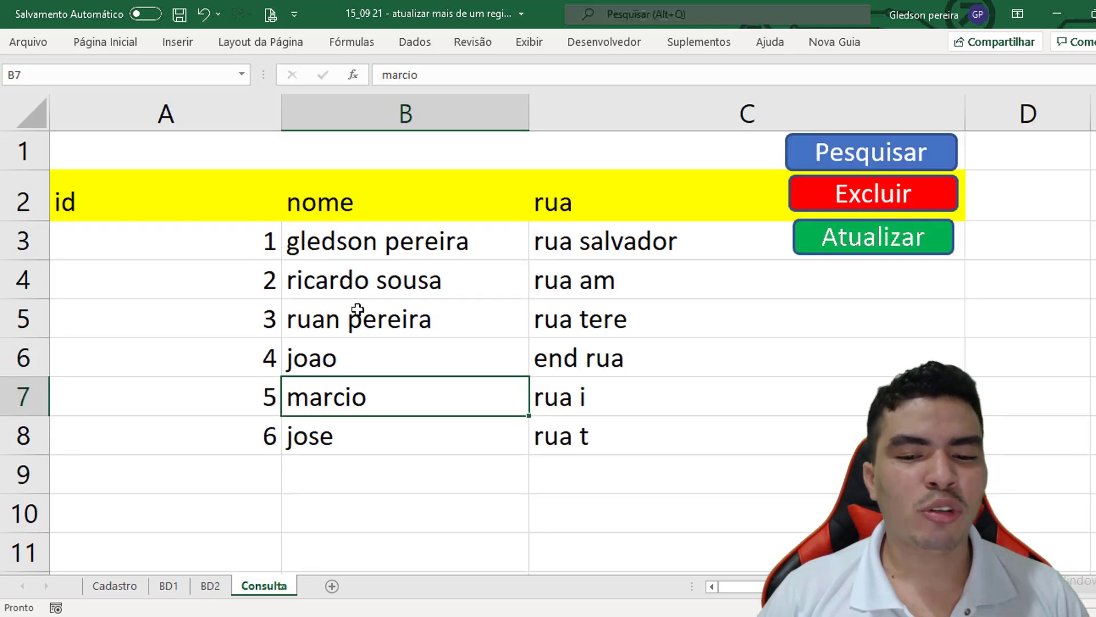
{"action": "key", "text": "Up"}
{"action": "key", "text": "Right"}
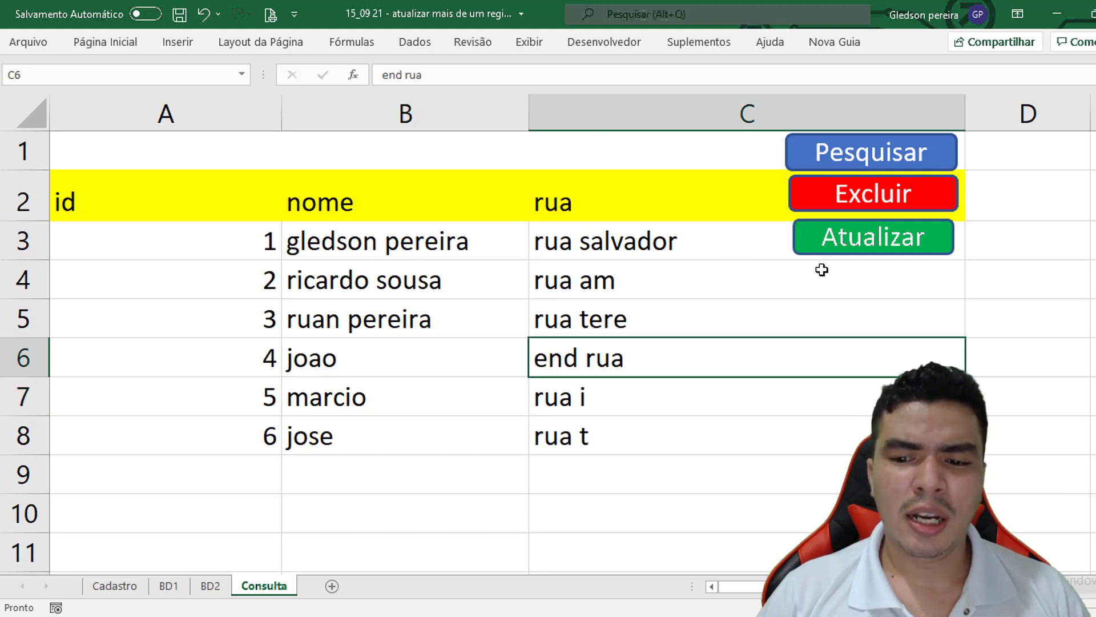
{"action": "left_click", "coordinate": [826, 252]}
{"action": "left_click", "coordinate": [646, 377]}
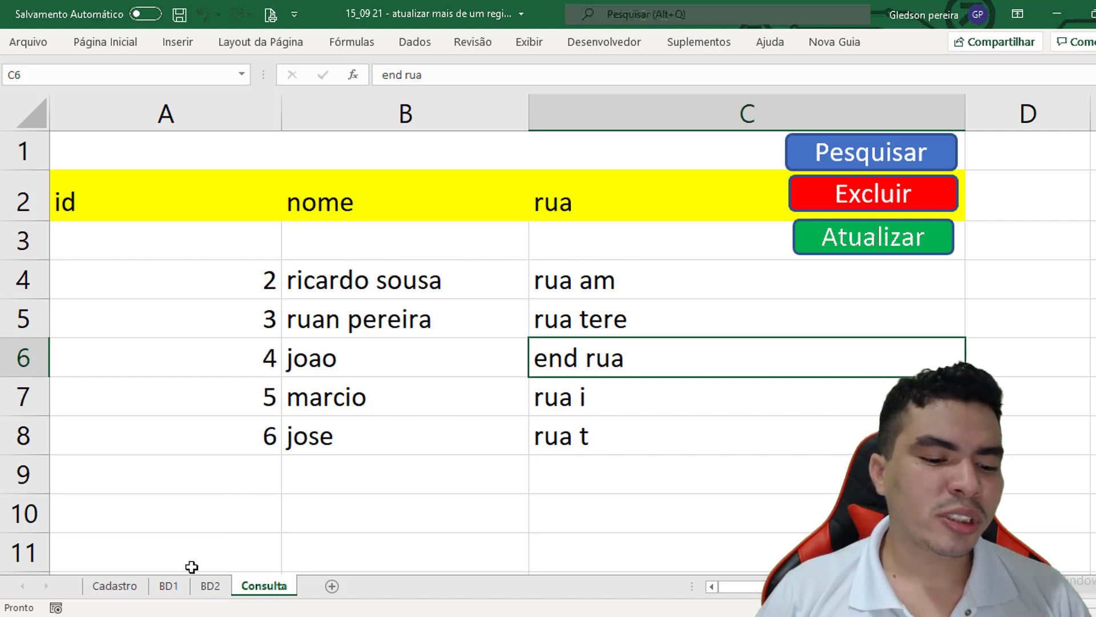
{"action": "left_click", "coordinate": [174, 584]}
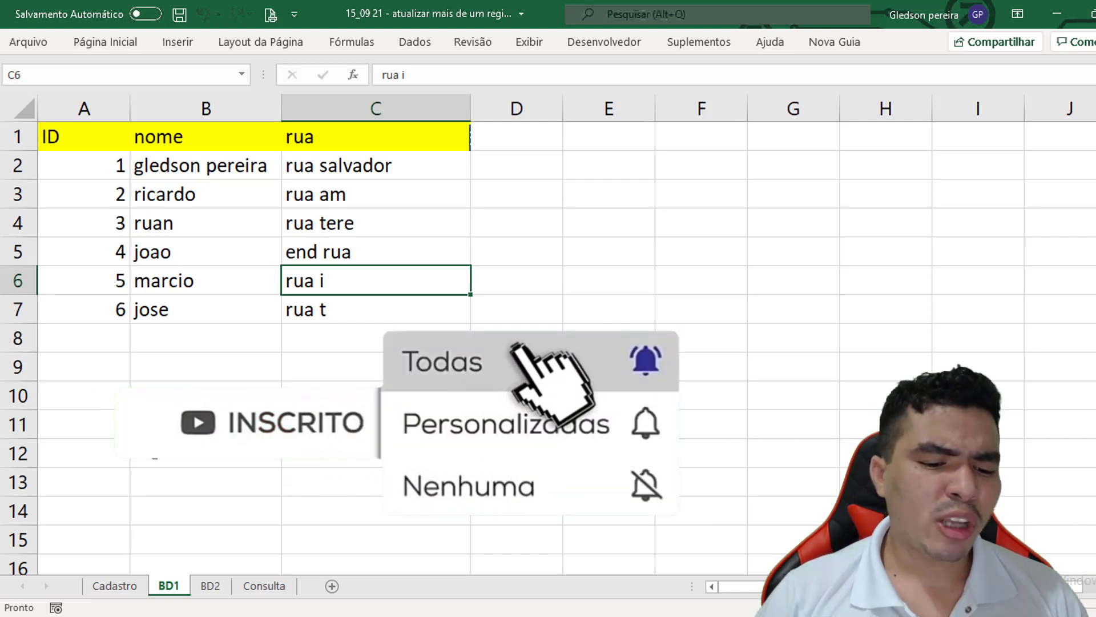
{"action": "left_click", "coordinate": [280, 585]}
{"action": "left_click", "coordinate": [331, 435]}
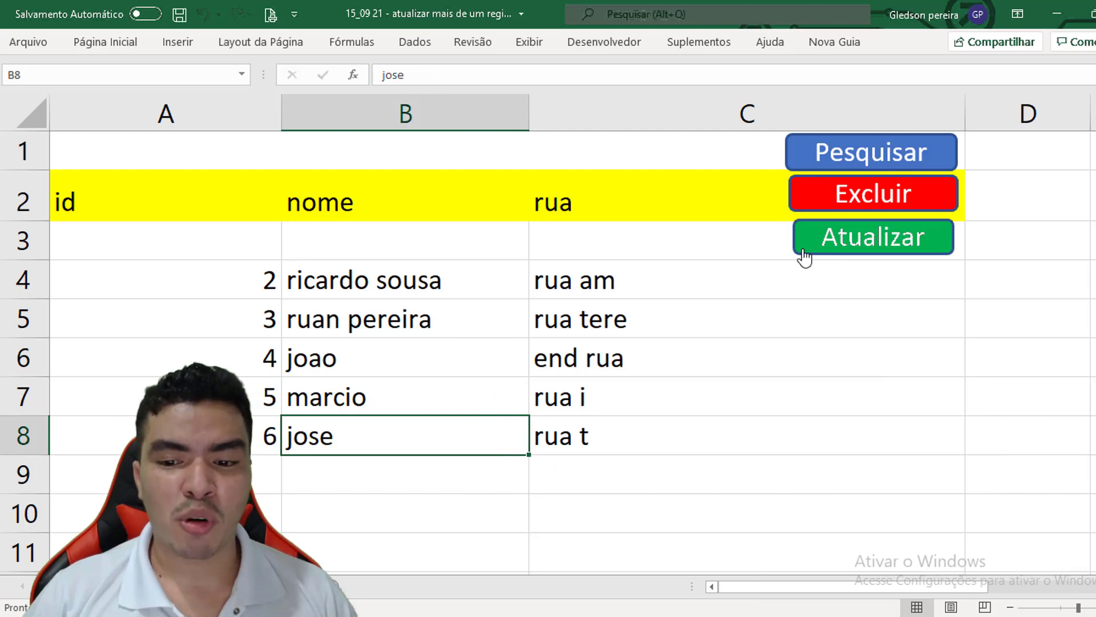
Open the Atualizar shape's assigned macro code through Atribuir macro > Editar
{"action": "right_click", "coordinate": [804, 255]}
{"action": "left_click", "coordinate": [874, 506]}
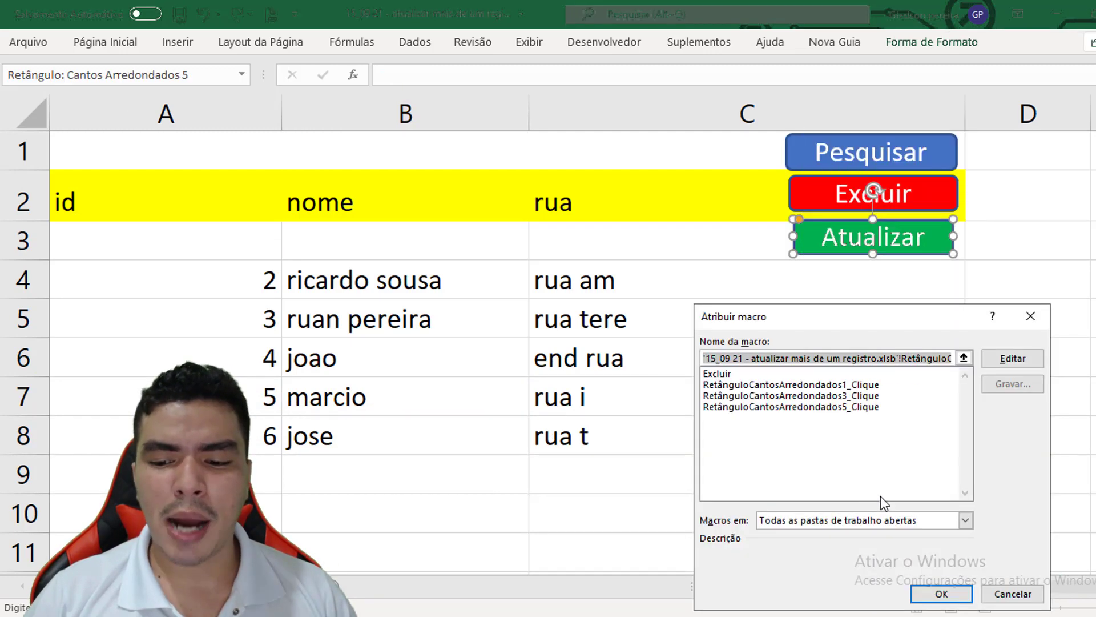
{"action": "left_click", "coordinate": [1004, 361]}
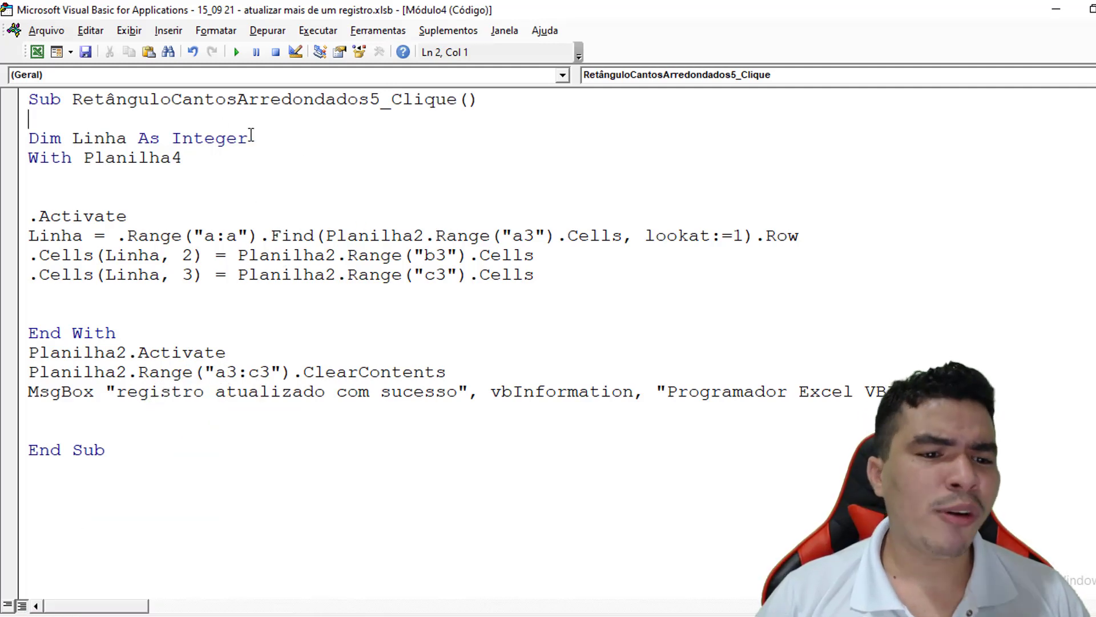
Begin adding ', Ultima_Linha As Integer' after Dim Linha As Integer
{"action": "left_click", "coordinate": [269, 136]}
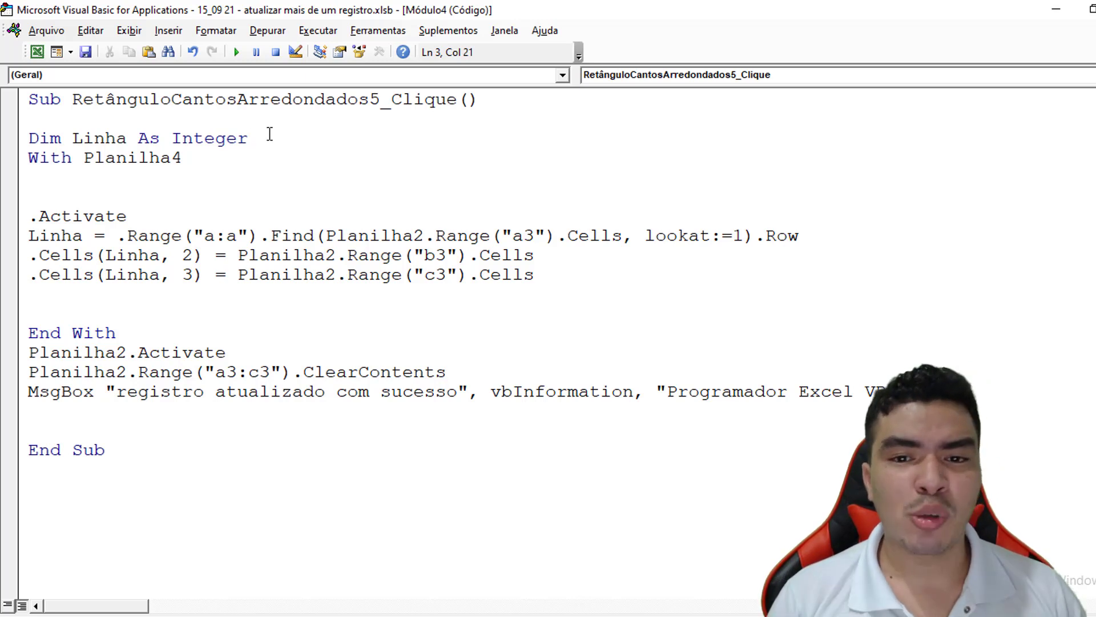
{"action": "type", "text": ","}
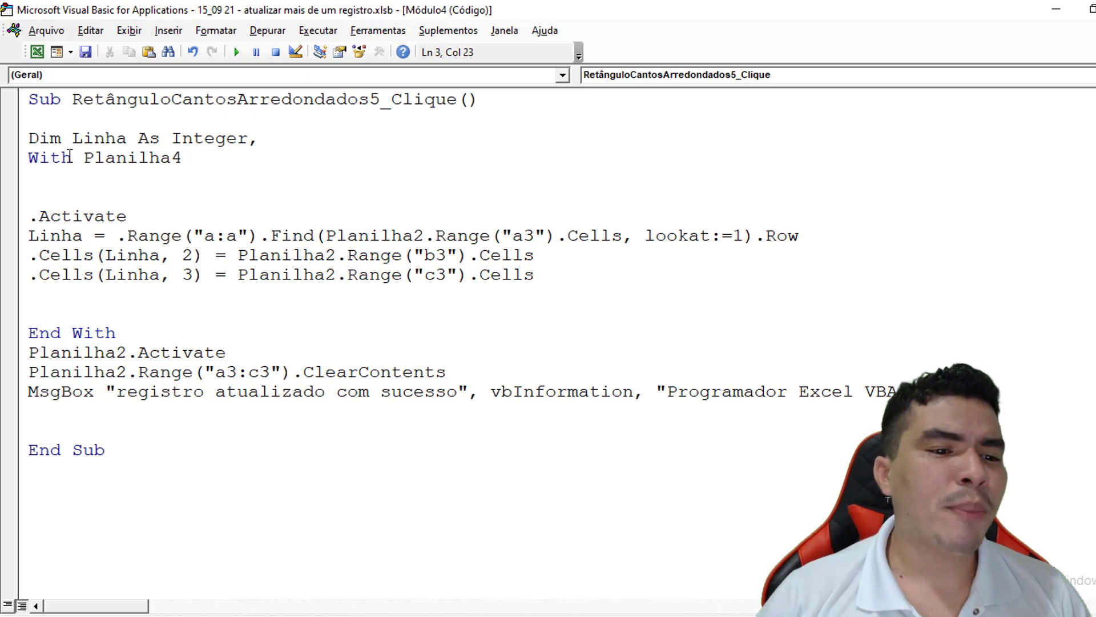
{"action": "left_click_drag", "start_coordinate": [72, 139], "coordinate": [28, 139]}
{"action": "left_click", "coordinate": [323, 140]}
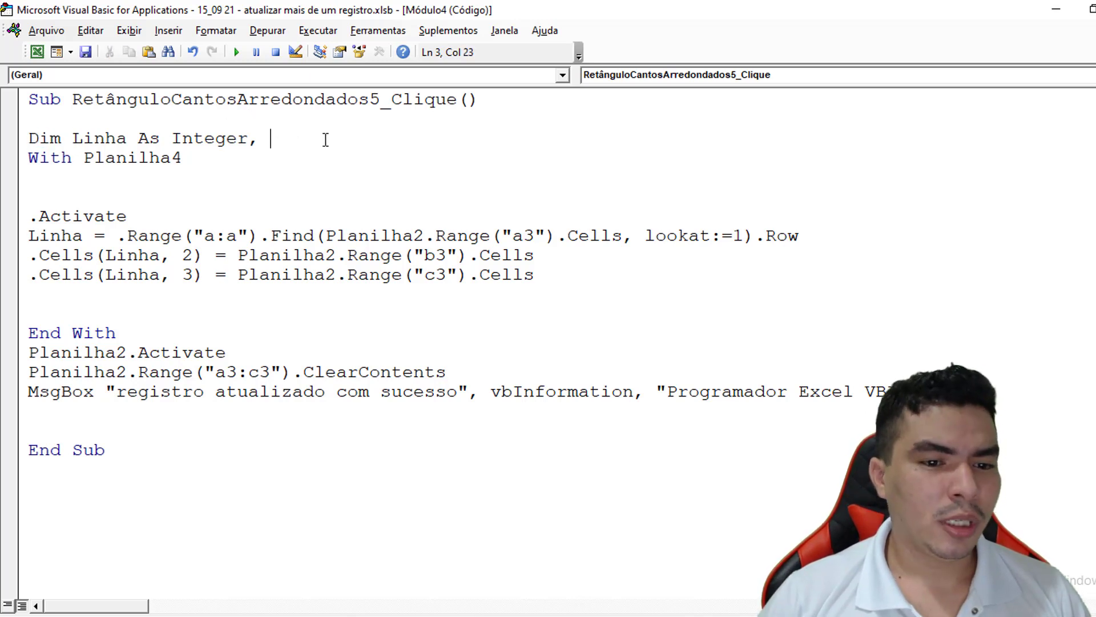
{"action": "type", "text": "Ultim"}
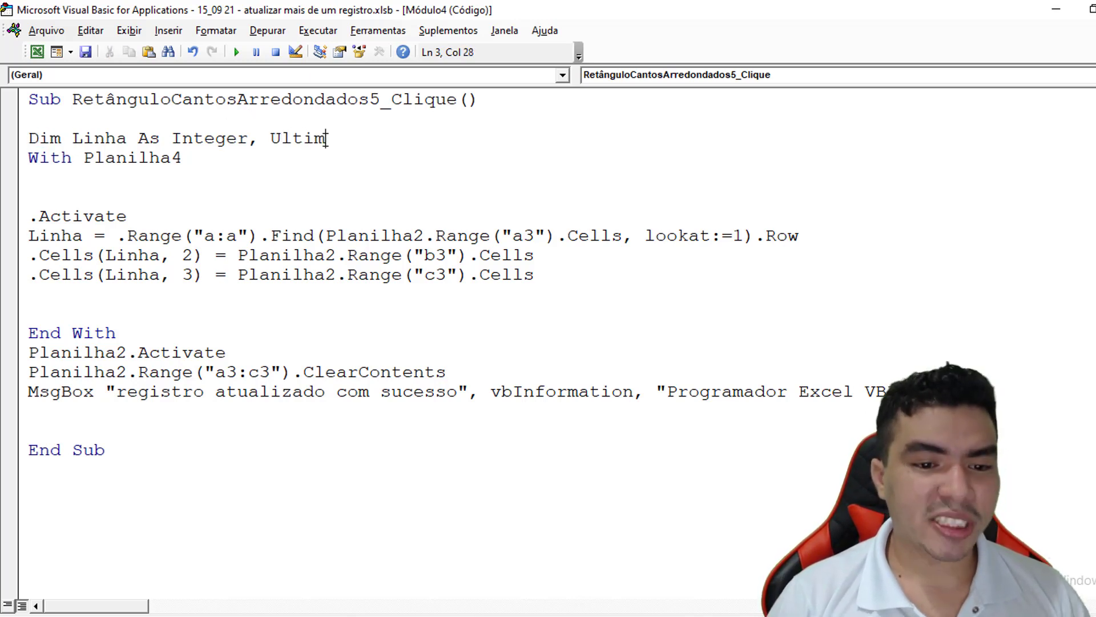
{"action": "type", "text": "a_Linh"}
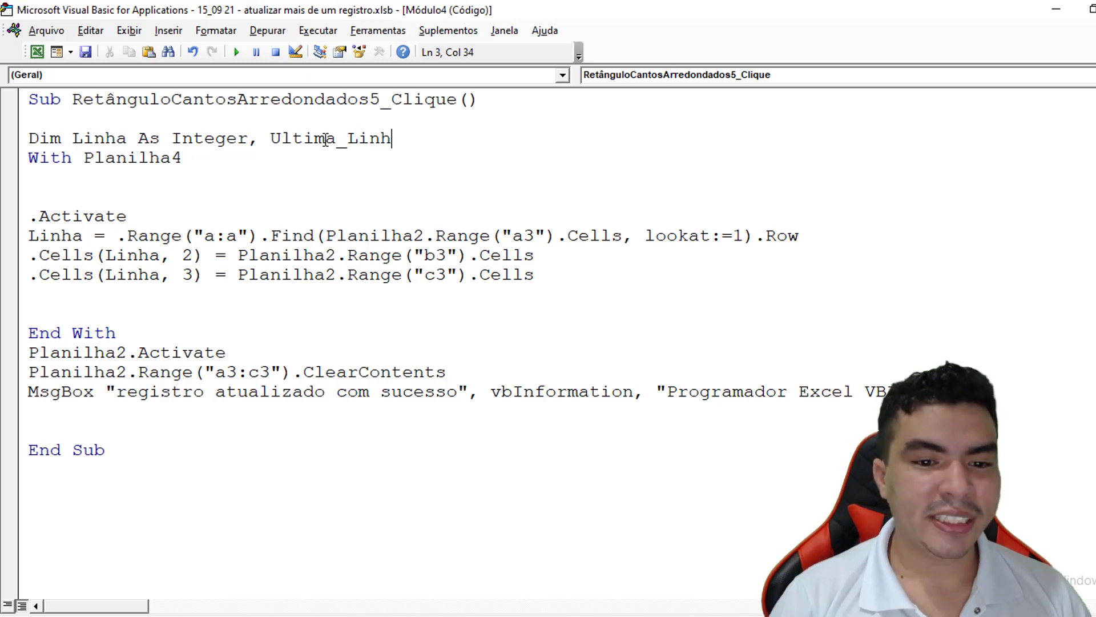
{"action": "type", "text": "a as"}
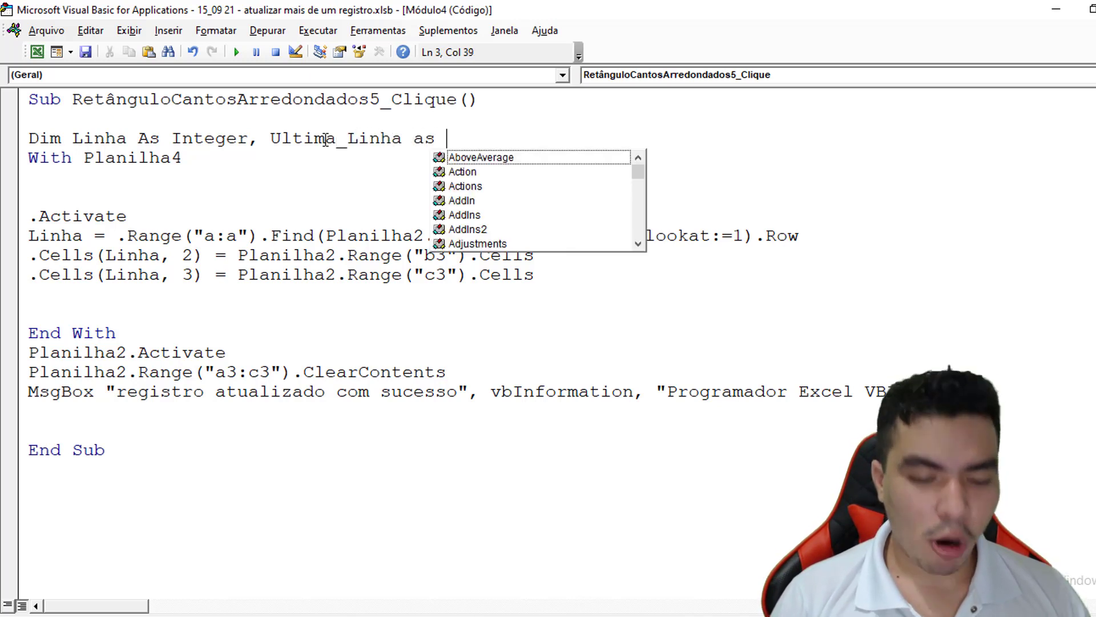
{"action": "type", "text": " inte"}
Complete the Dim line with Ultima_Linha As Integer and I As Integer
{"action": "key", "text": "Tab"}
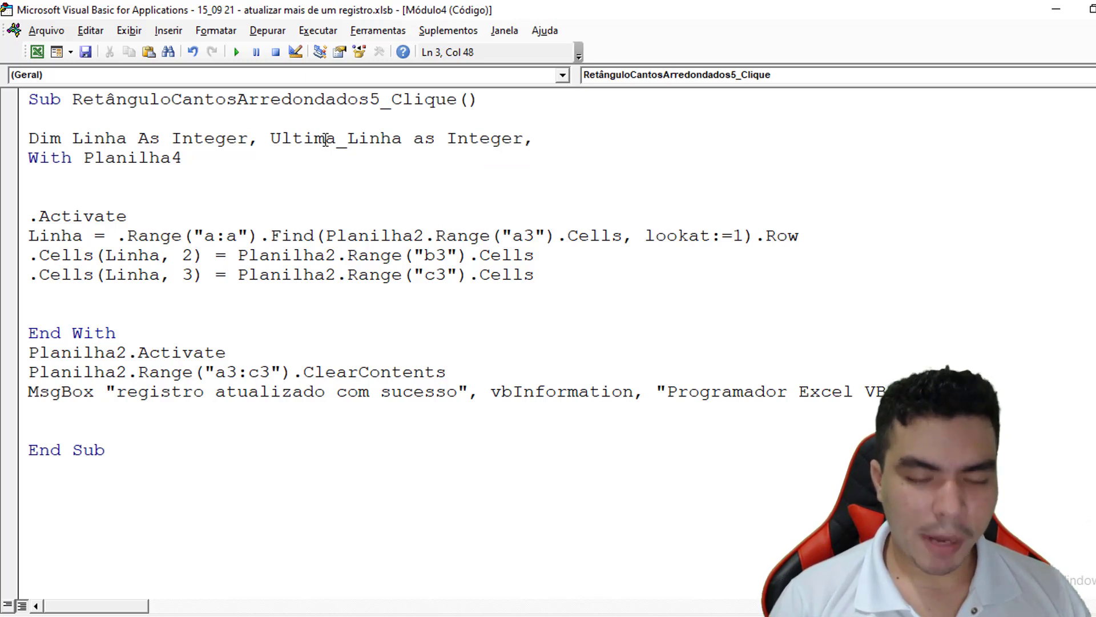
{"action": "type", "text": "I as"}
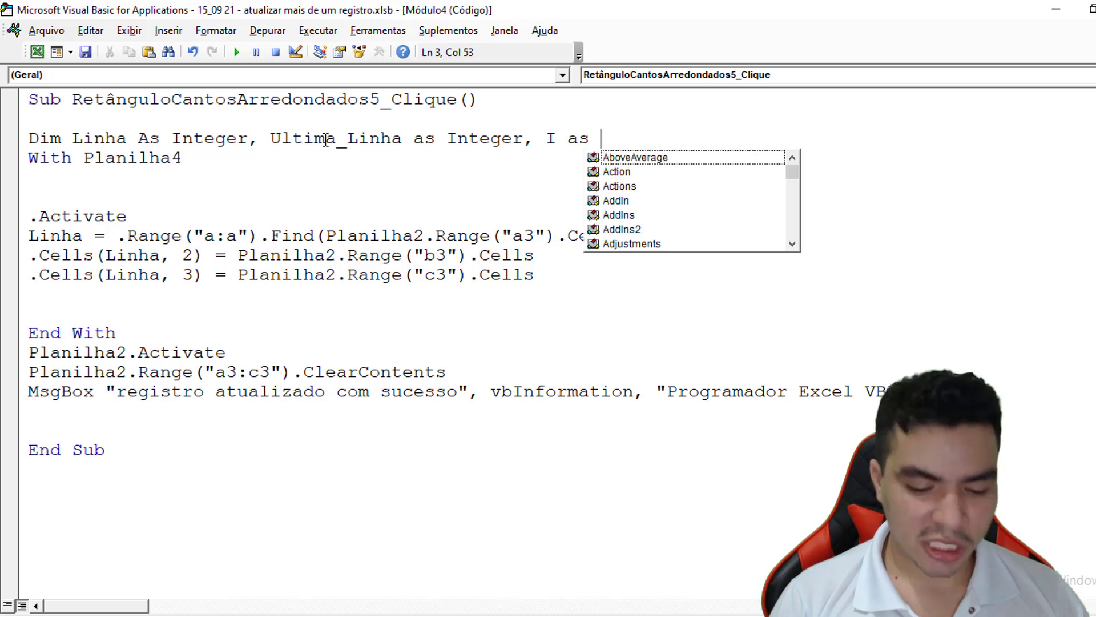
{"action": "type", "text": " in"}
{"action": "key", "text": "Tab"}
{"action": "key", "text": "Return"}
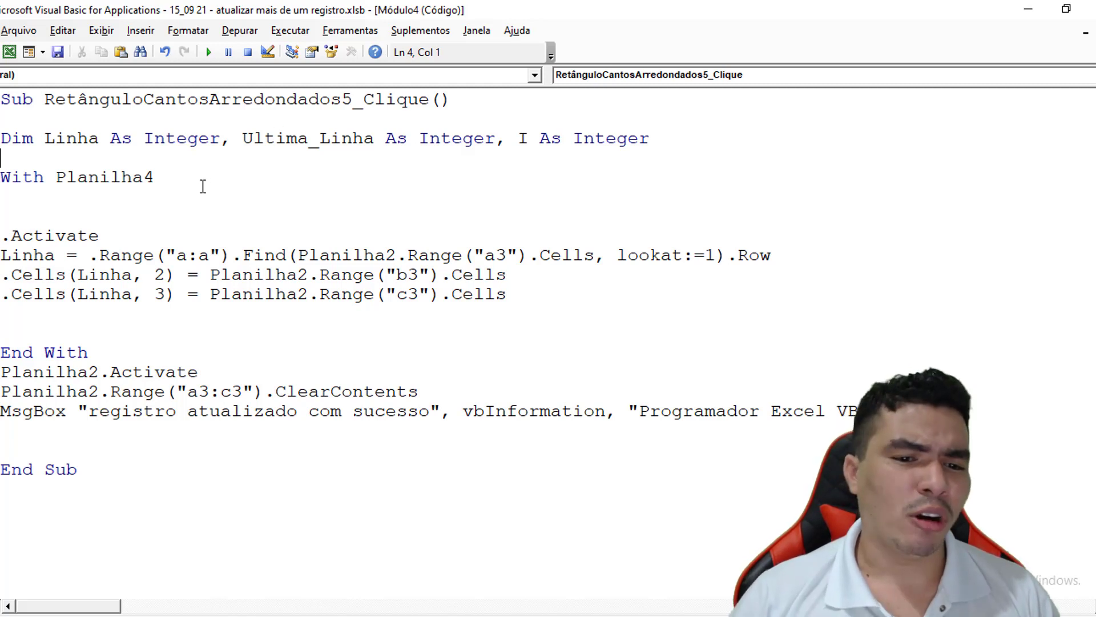
Remove Ultima_Linha's underscore, dismiss the resulting compile error, and restore the underscore
{"action": "left_click", "coordinate": [313, 140]}
{"action": "key", "text": "Delete"}
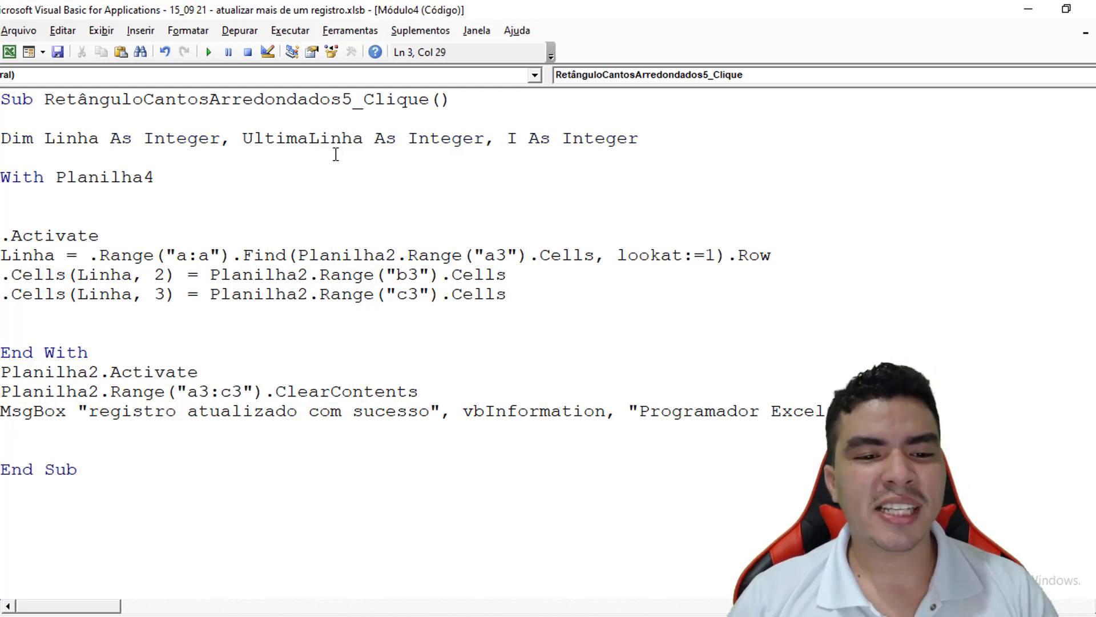
{"action": "left_click", "coordinate": [332, 204]}
{"action": "left_click", "coordinate": [526, 379]}
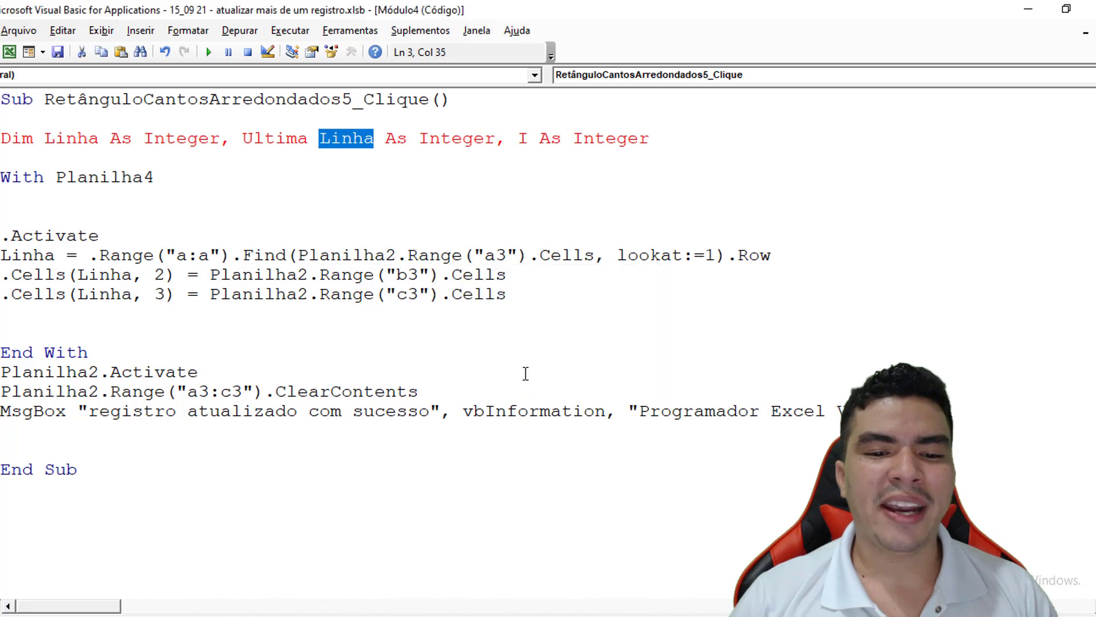
{"action": "left_click", "coordinate": [311, 143]}
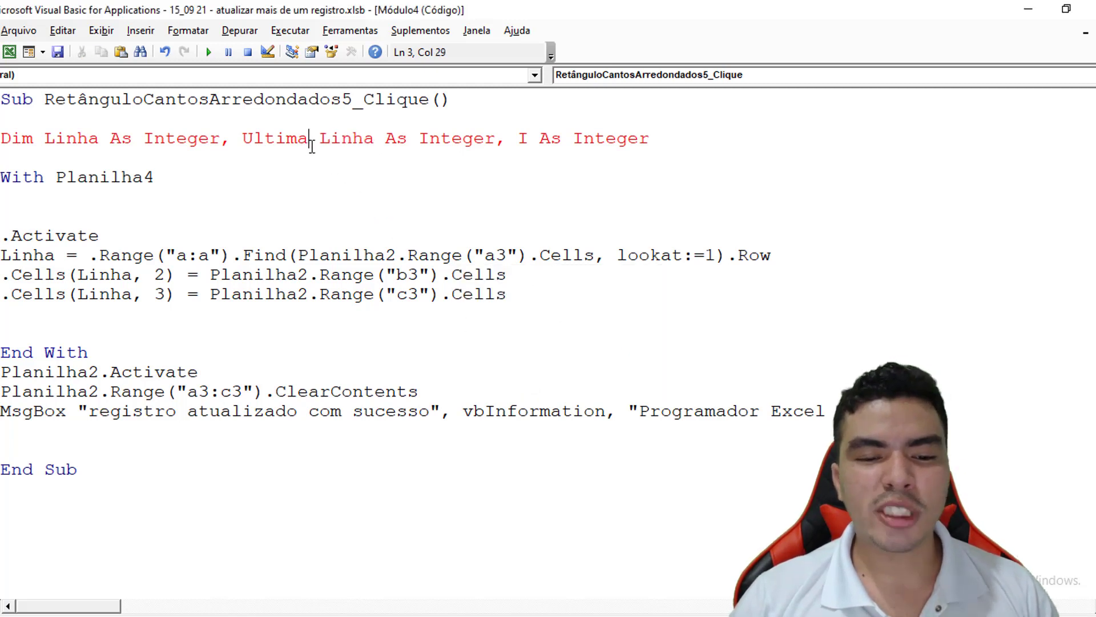
{"action": "key", "text": "Delete"}
{"action": "type", "text": "_"}
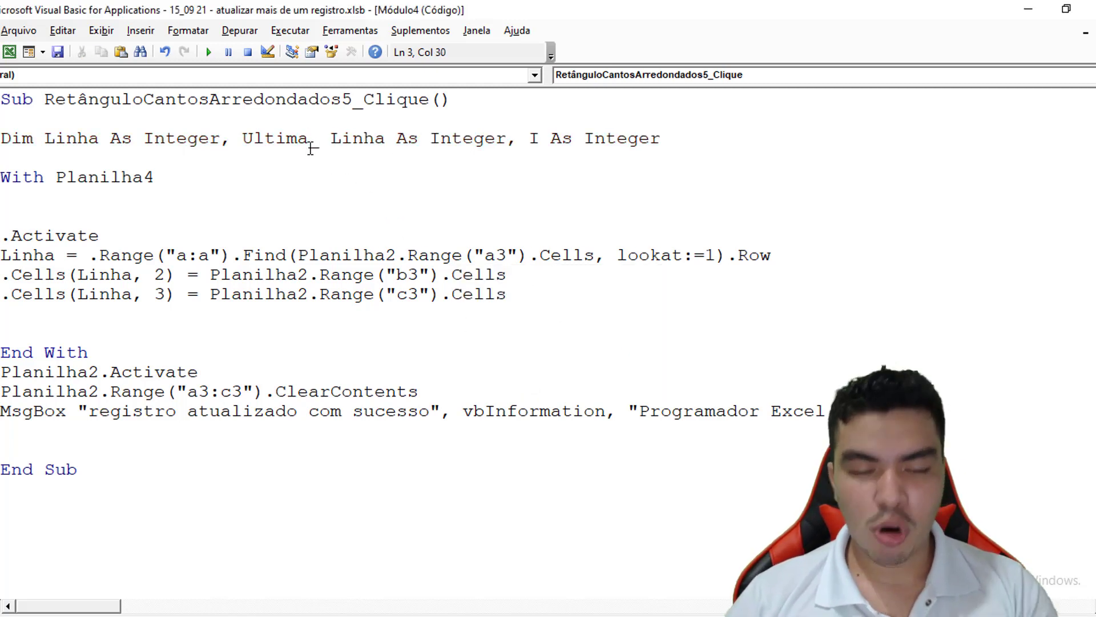
{"action": "left_click", "coordinate": [311, 173]}
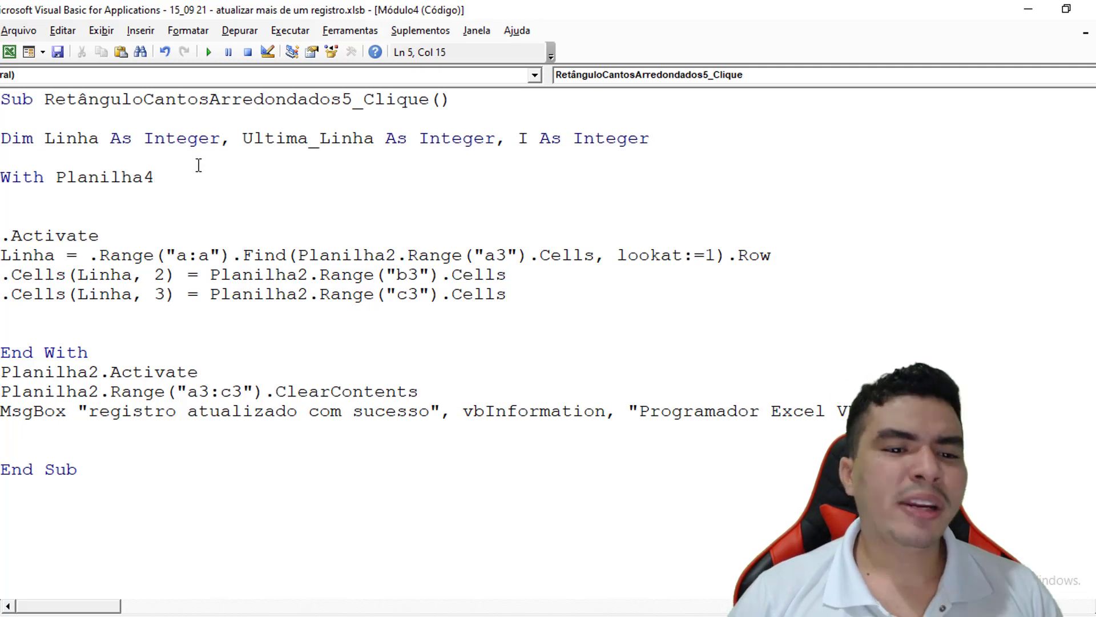
Back in Excel, inspect the Consulta range A3:C9 holding records 2 to 6
{"action": "left_click", "coordinate": [9, 52]}
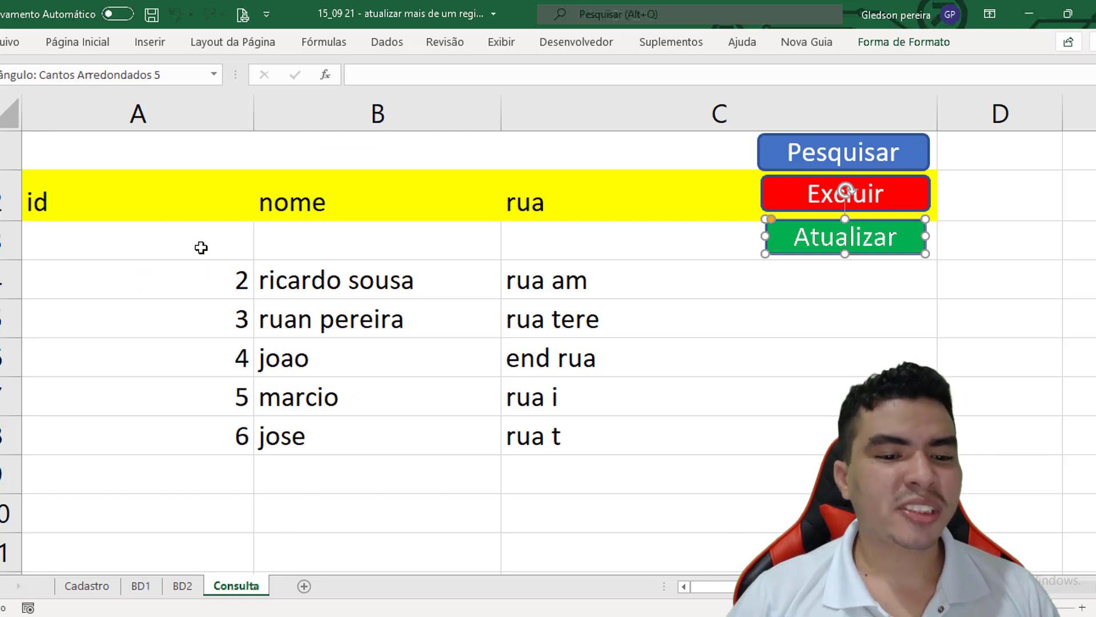
{"action": "left_click_drag", "start_coordinate": [201, 248], "coordinate": [547, 478]}
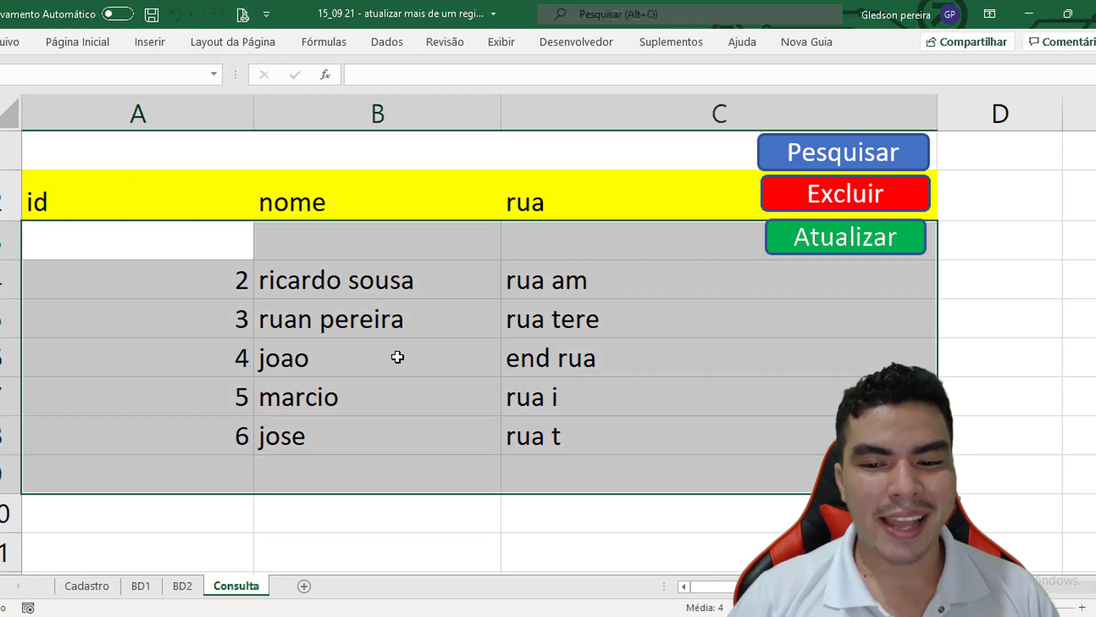
{"action": "left_click", "coordinate": [328, 305]}
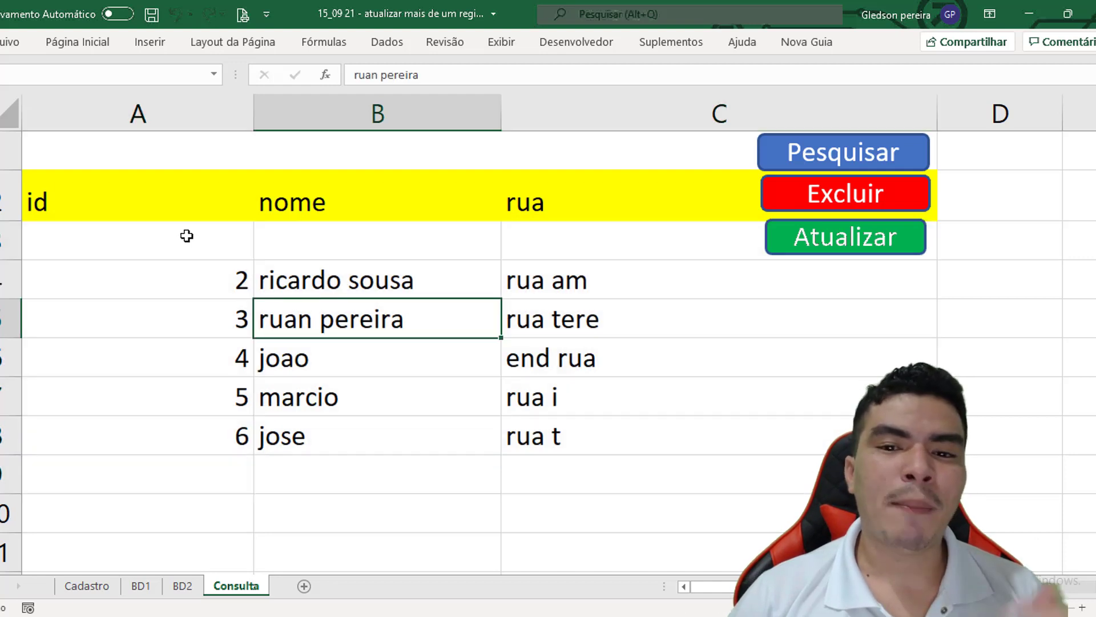
{"action": "left_click", "coordinate": [199, 252]}
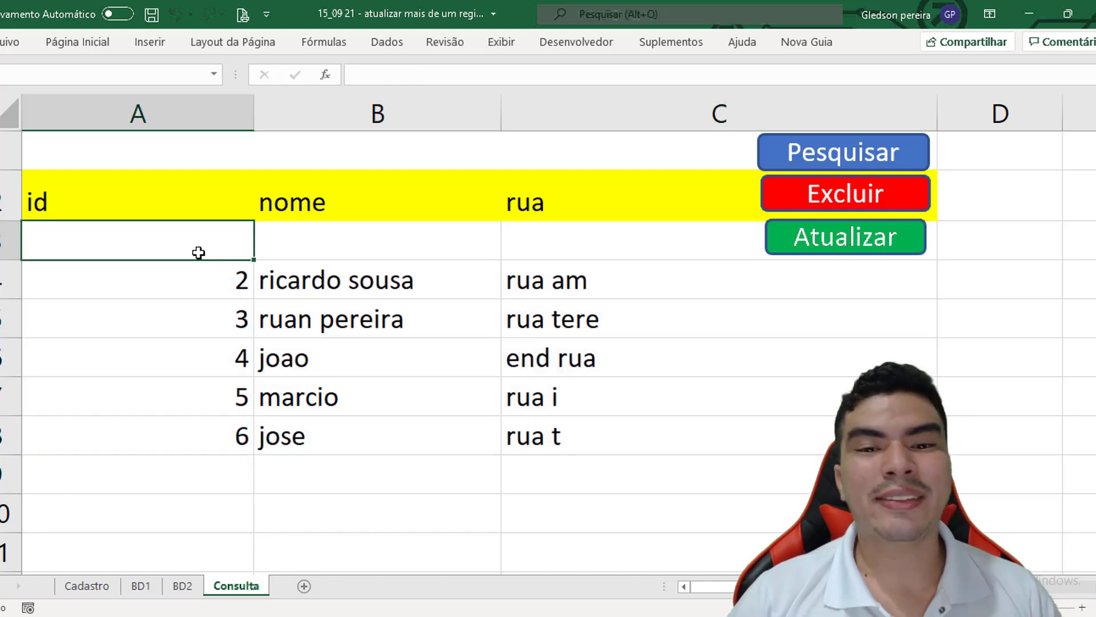
{"action": "left_click", "coordinate": [220, 276]}
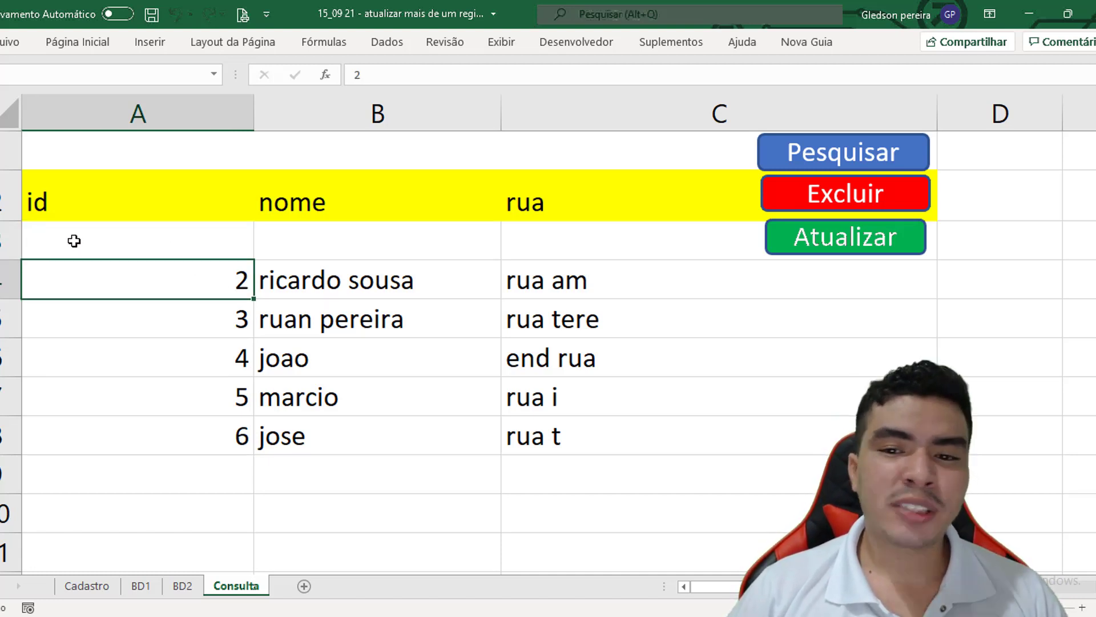
{"action": "left_click", "coordinate": [100, 238]}
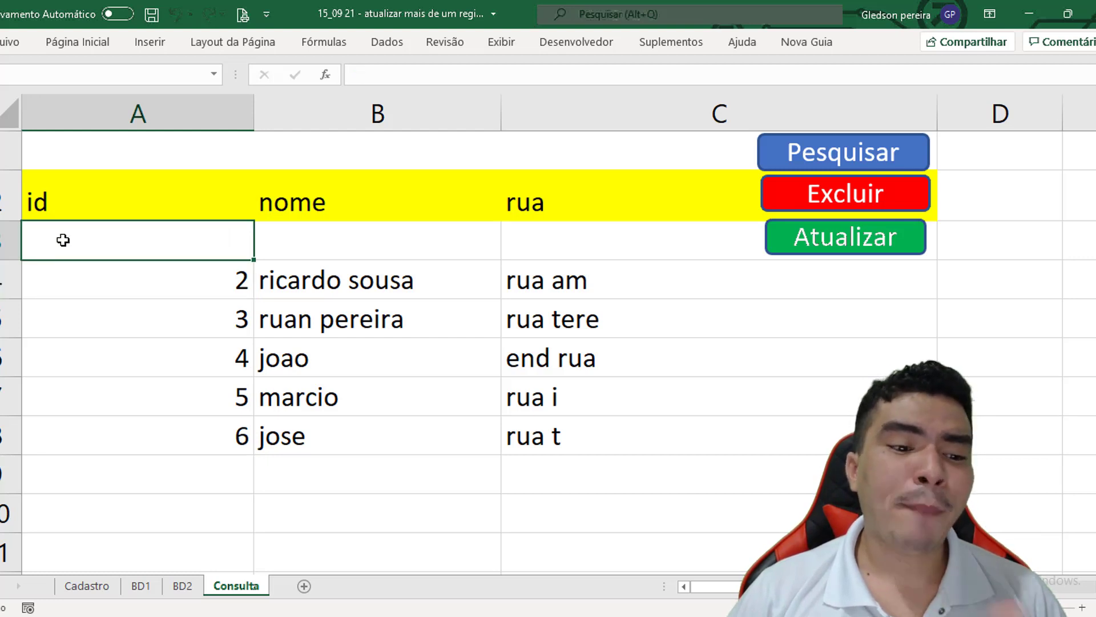
{"action": "left_click", "coordinate": [15, 197]}
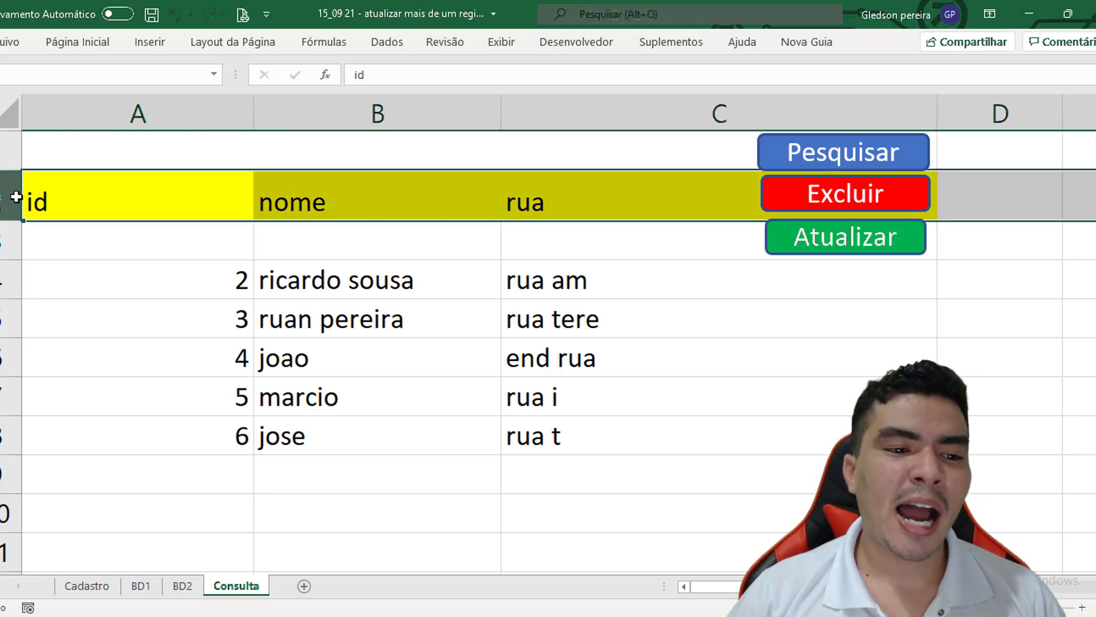
{"action": "left_click", "coordinate": [171, 241]}
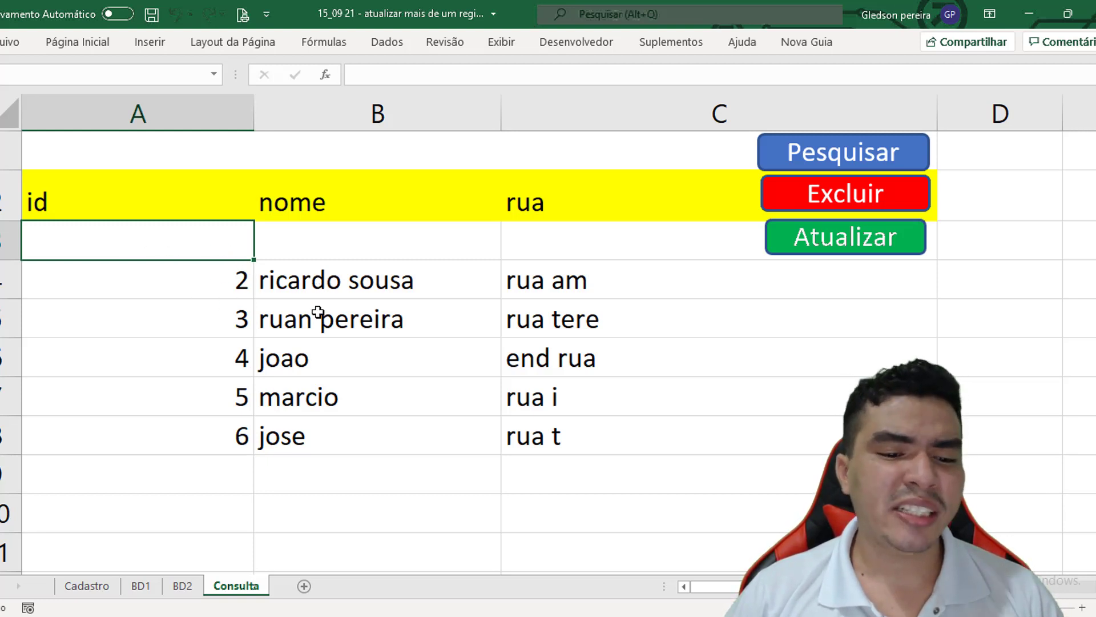
{"action": "scroll", "coordinate": [258, 323], "scroll_direction": "down", "scroll_amount": 2}
{"action": "scroll", "coordinate": [457, 399], "scroll_direction": "up", "scroll_amount": 2}
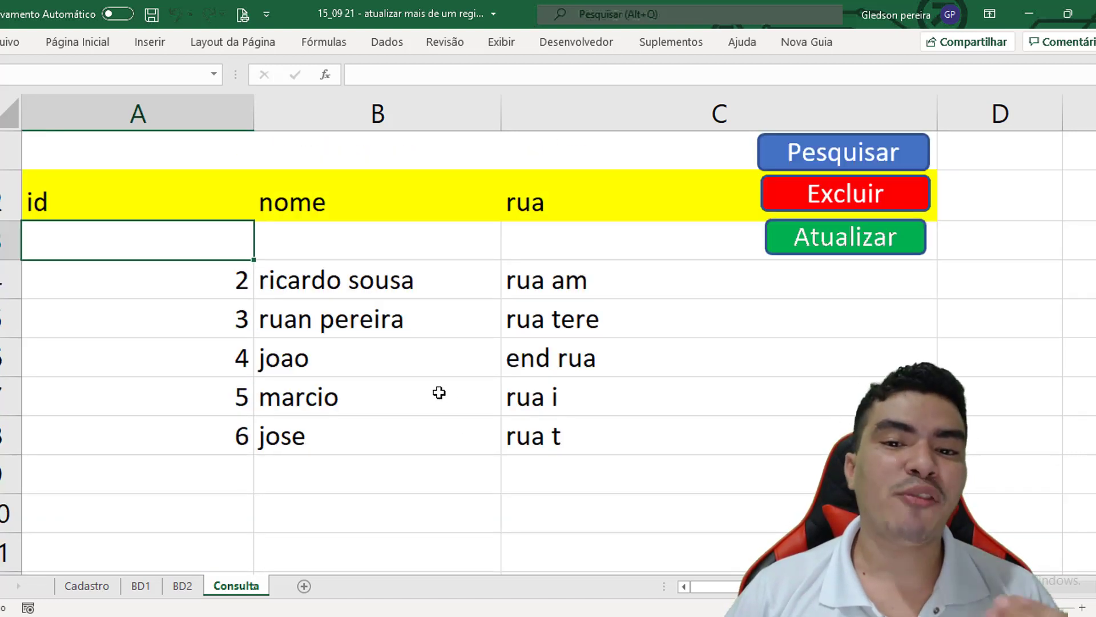
Copy Ultima_Linha onto the empty line in the With Planilha4 block, followed by ' ='
{"action": "left_click", "coordinate": [576, 42]}
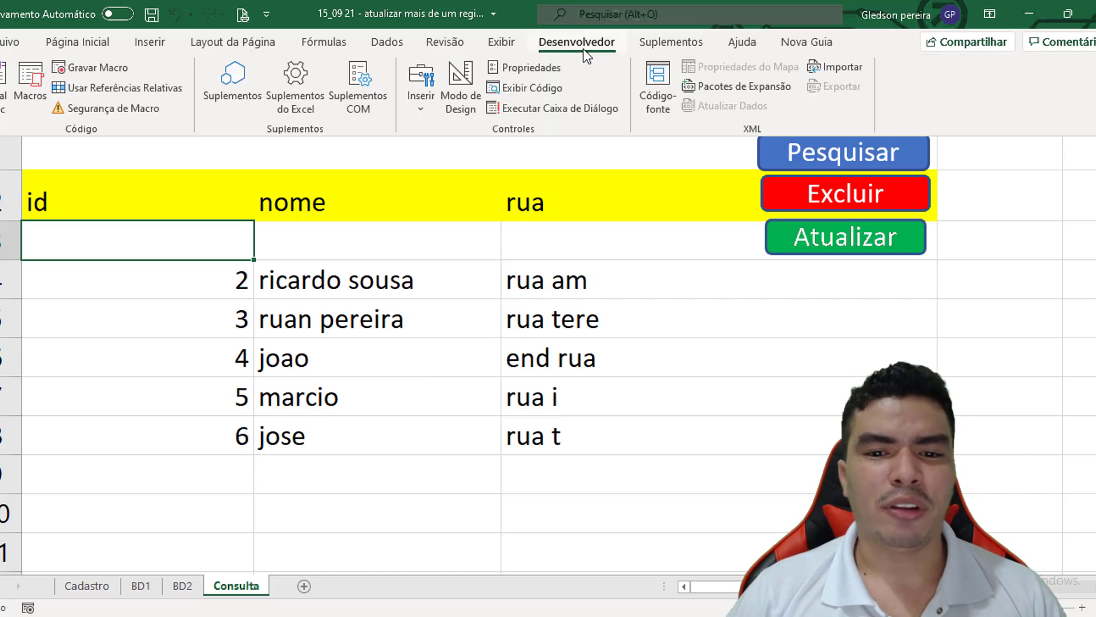
{"action": "left_click", "coordinate": [10, 86]}
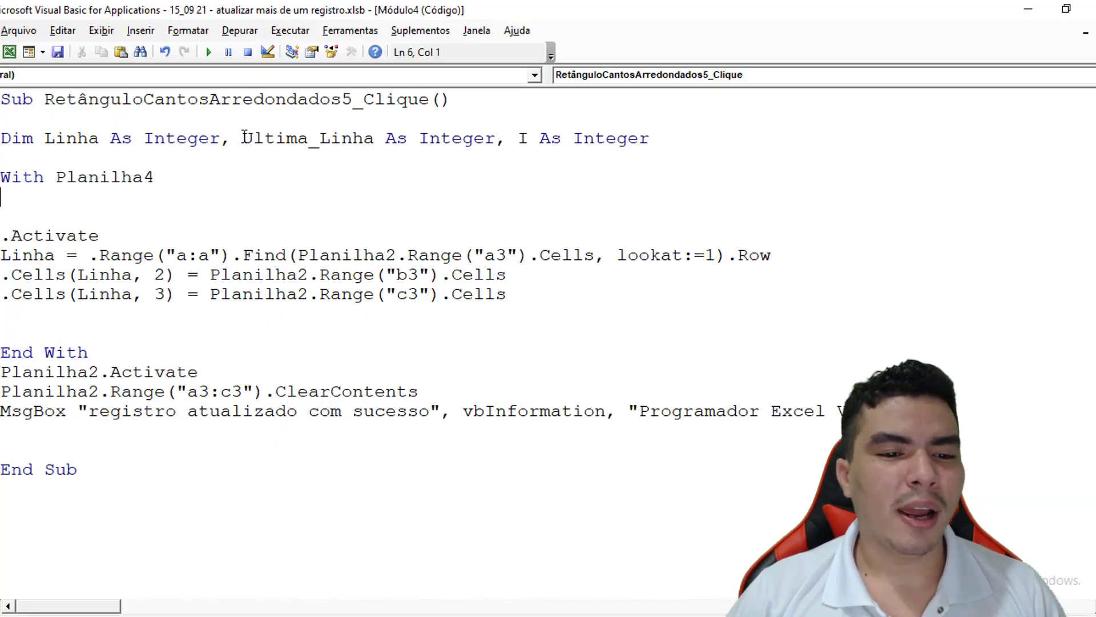
{"action": "left_click_drag", "start_coordinate": [244, 138], "coordinate": [375, 139]}
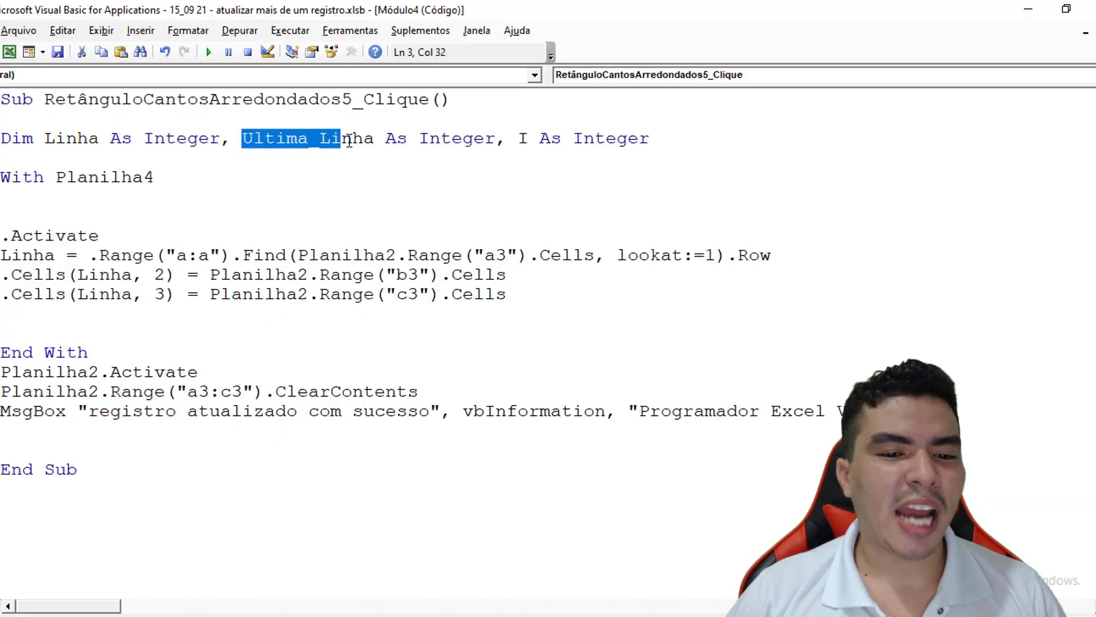
{"action": "key", "text": "ctrl+c"}
{"action": "left_click", "coordinate": [22, 214]}
{"action": "key", "text": "ctrl+v"}
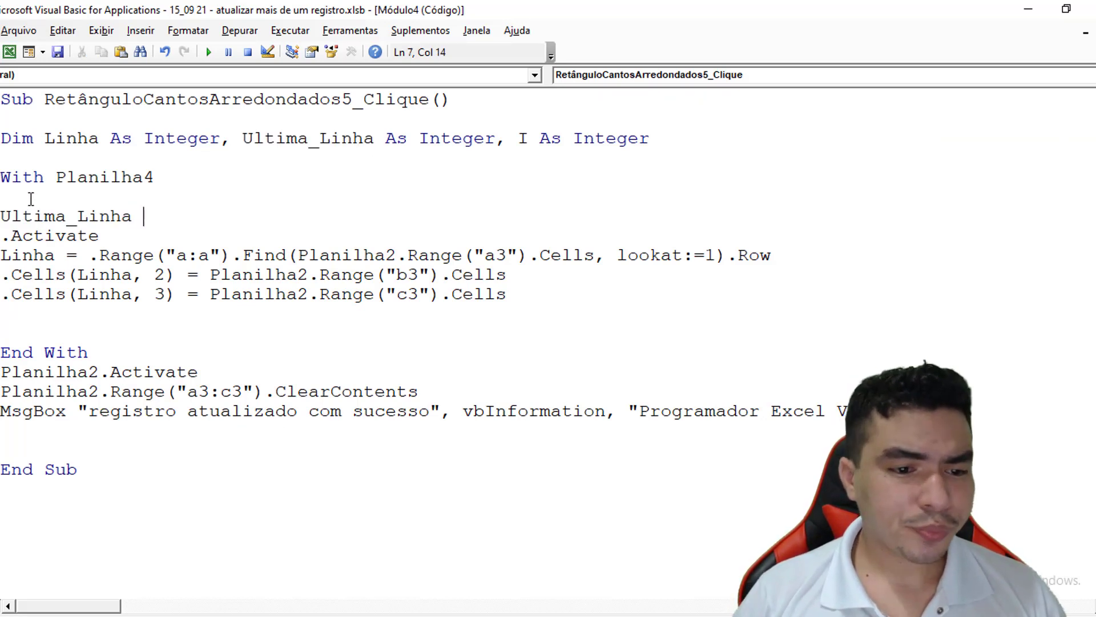
{"action": "type", "text": "="}
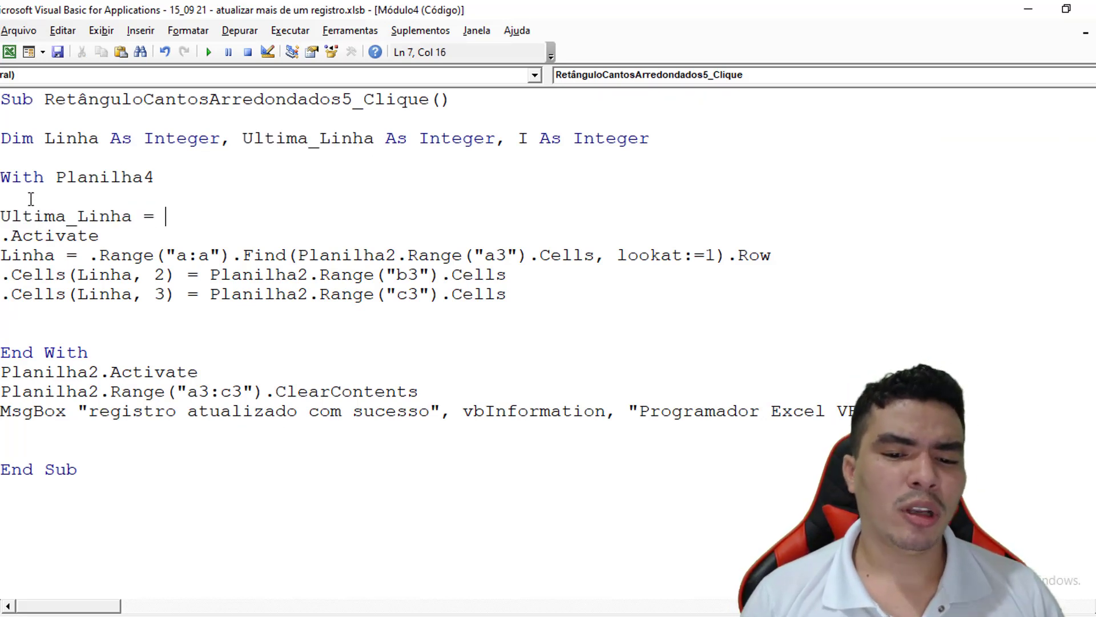
Show the Project Explorer, glance at the workbook, and return to the macro code
{"action": "left_click", "coordinate": [102, 31]}
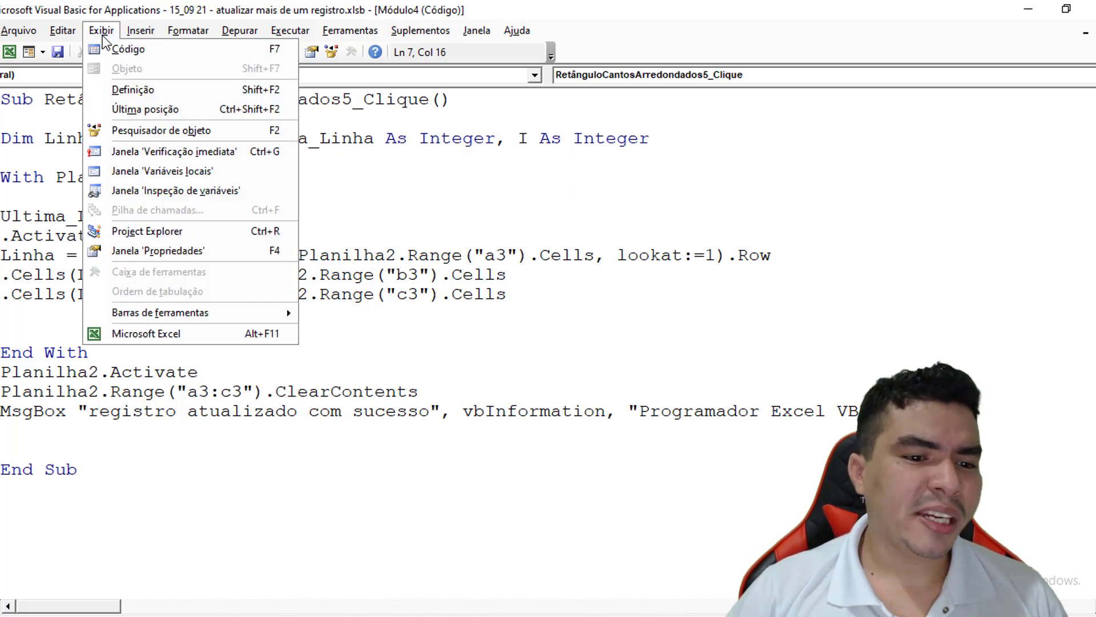
{"action": "left_click", "coordinate": [150, 231]}
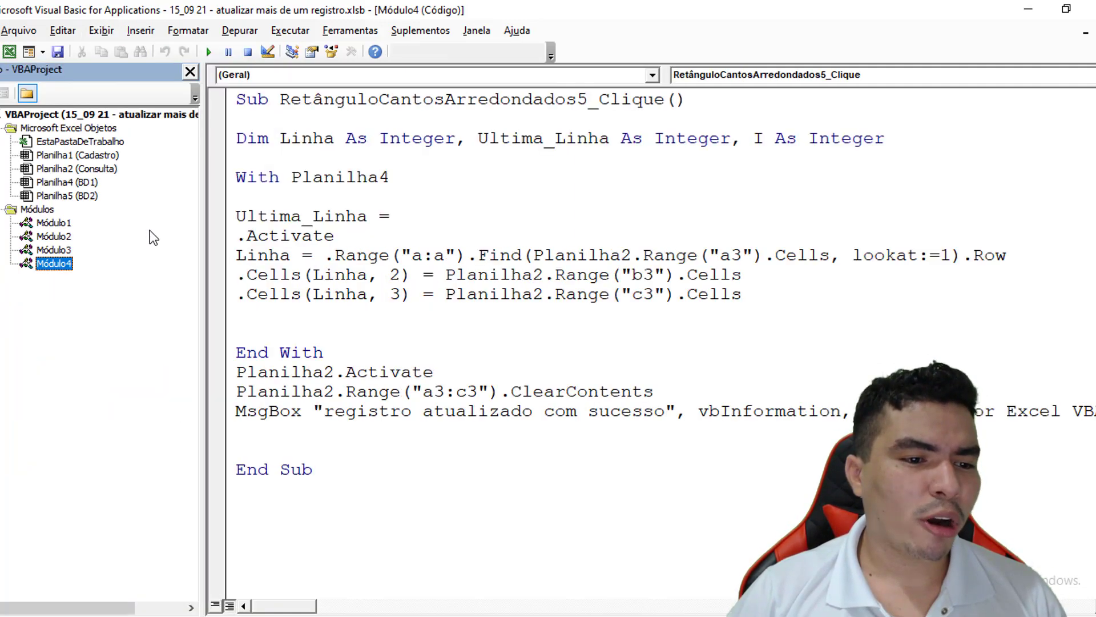
{"action": "left_click", "coordinate": [9, 52]}
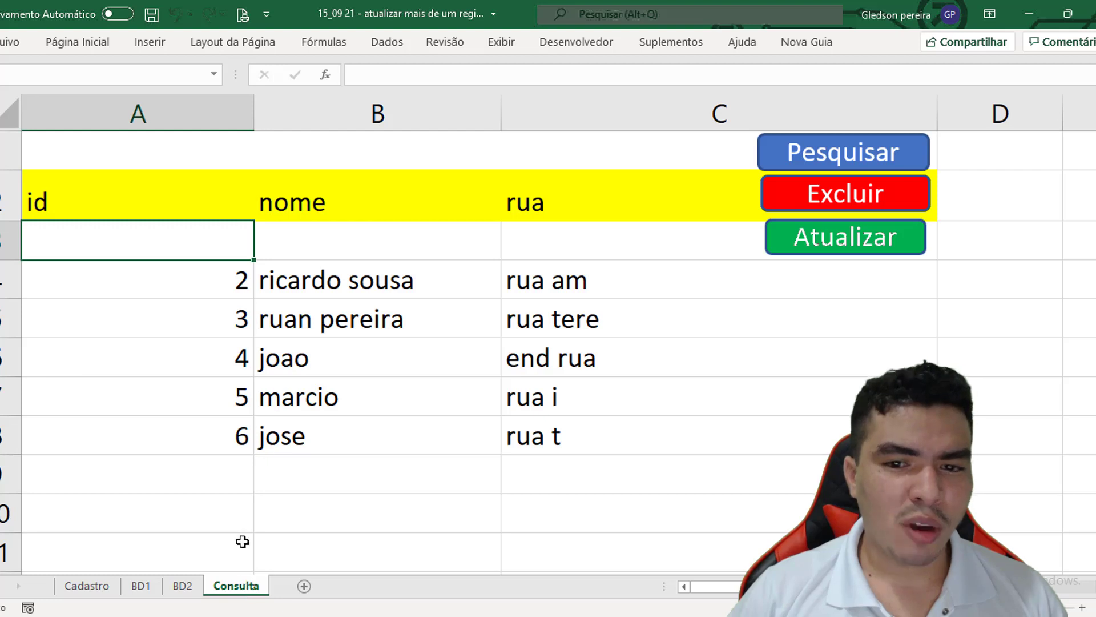
{"action": "left_click", "coordinate": [558, 41]}
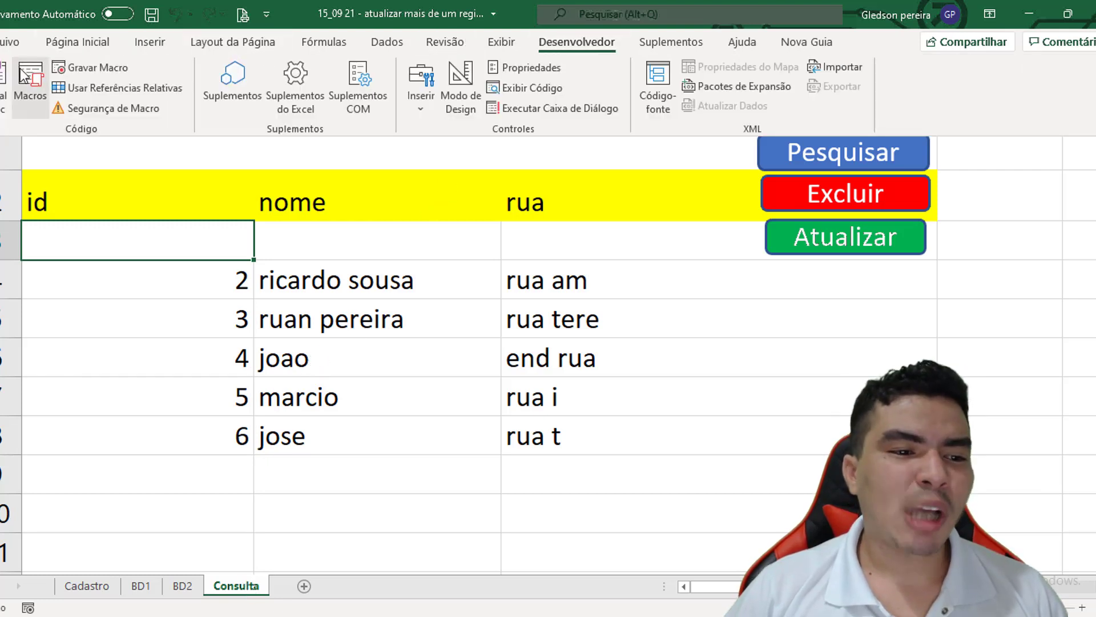
{"action": "left_click", "coordinate": [4, 86]}
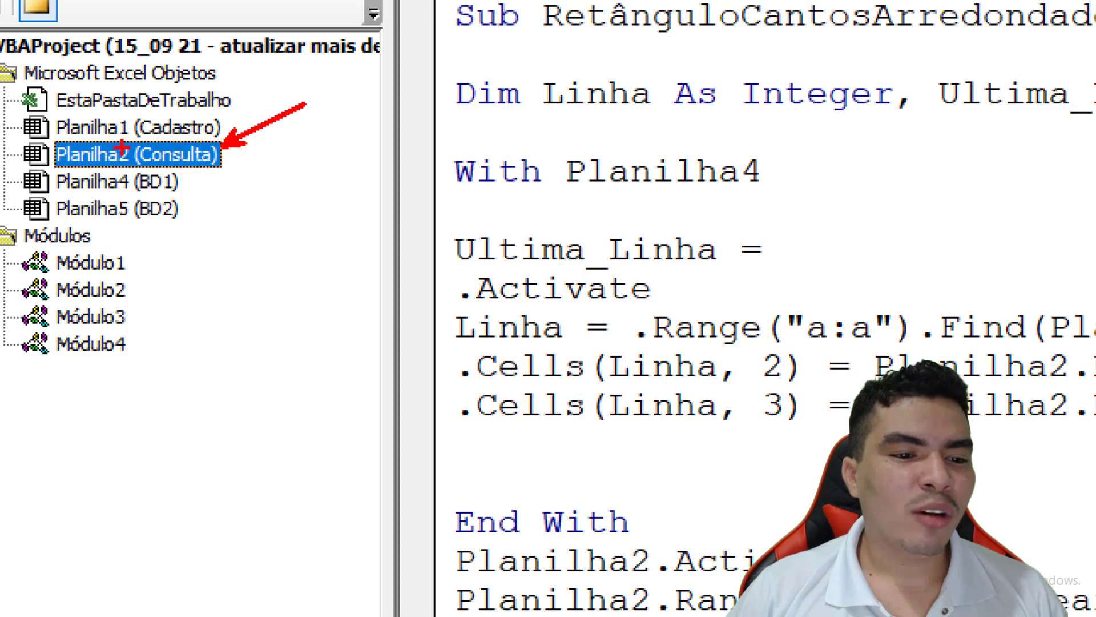
{"action": "left_click_drag", "start_coordinate": [115, 160], "coordinate": [790, 251]}
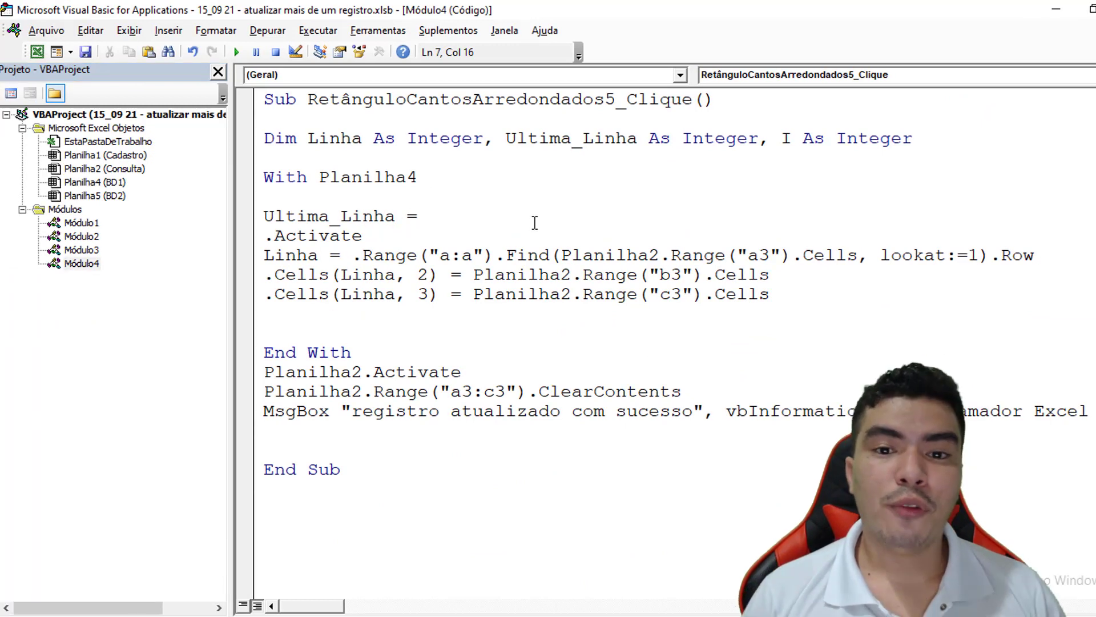
Complete the line as Ultima_Linha = planilha2.Range("a1048576") and switch to Excel
{"action": "type", "text": "planilh"}
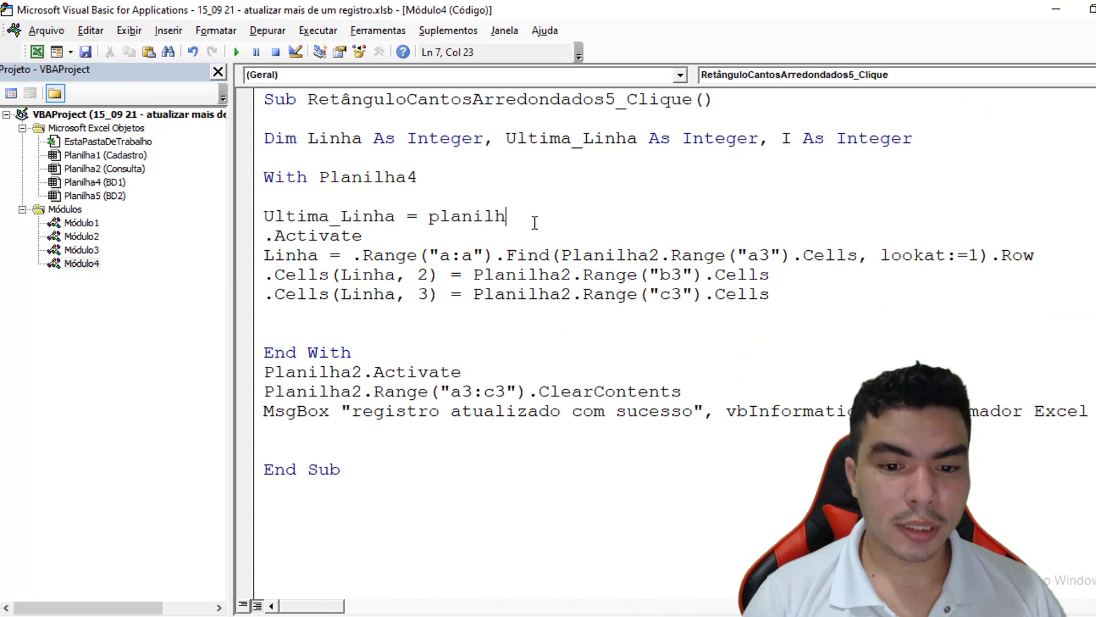
{"action": "type", "text": "a2"}
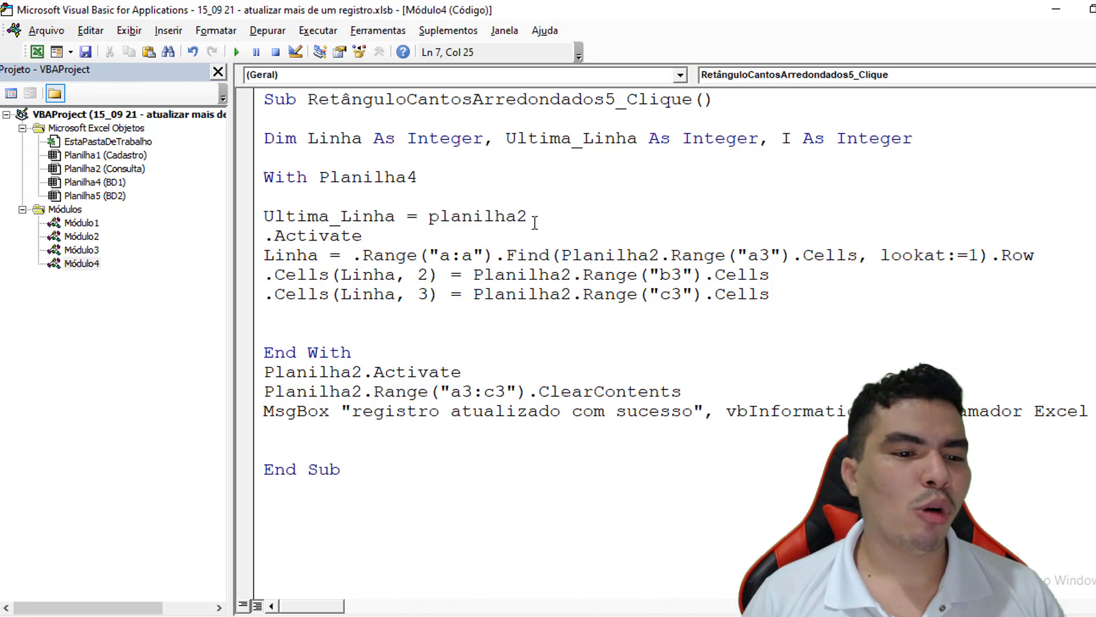
{"action": "type", "text": "."}
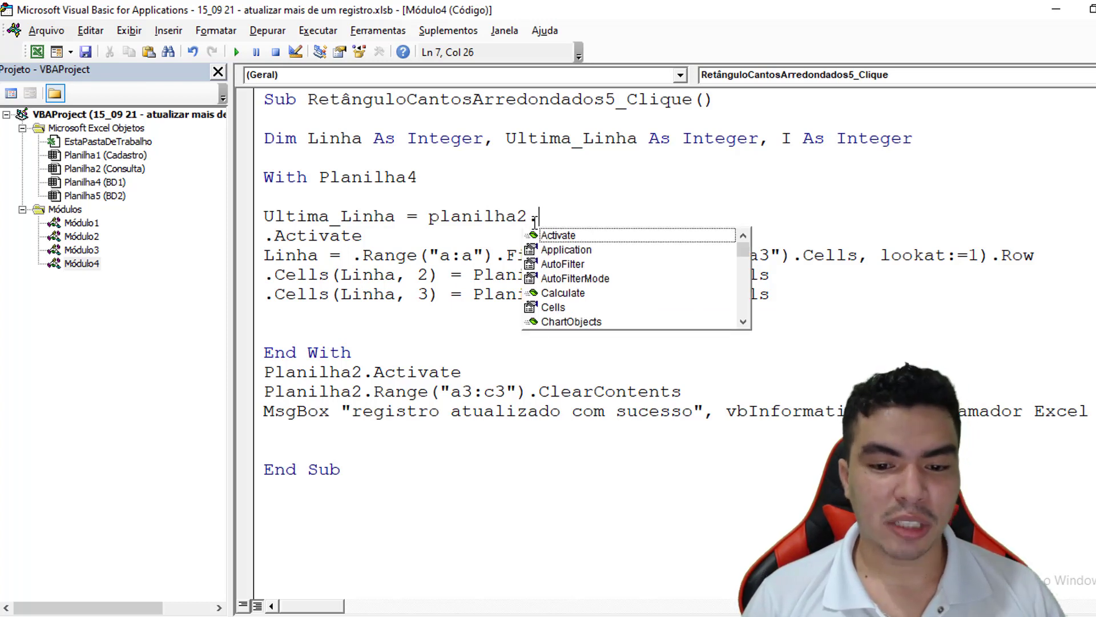
{"action": "type", "text": "range"}
{"action": "key", "text": "Escape"}
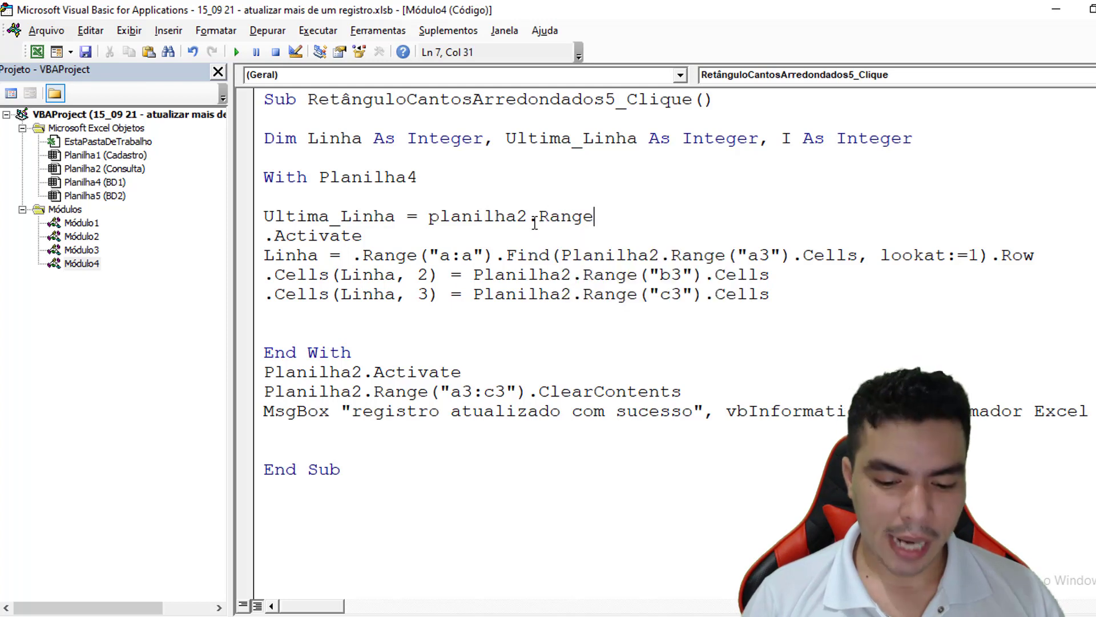
{"action": "type", "text": "(\""}
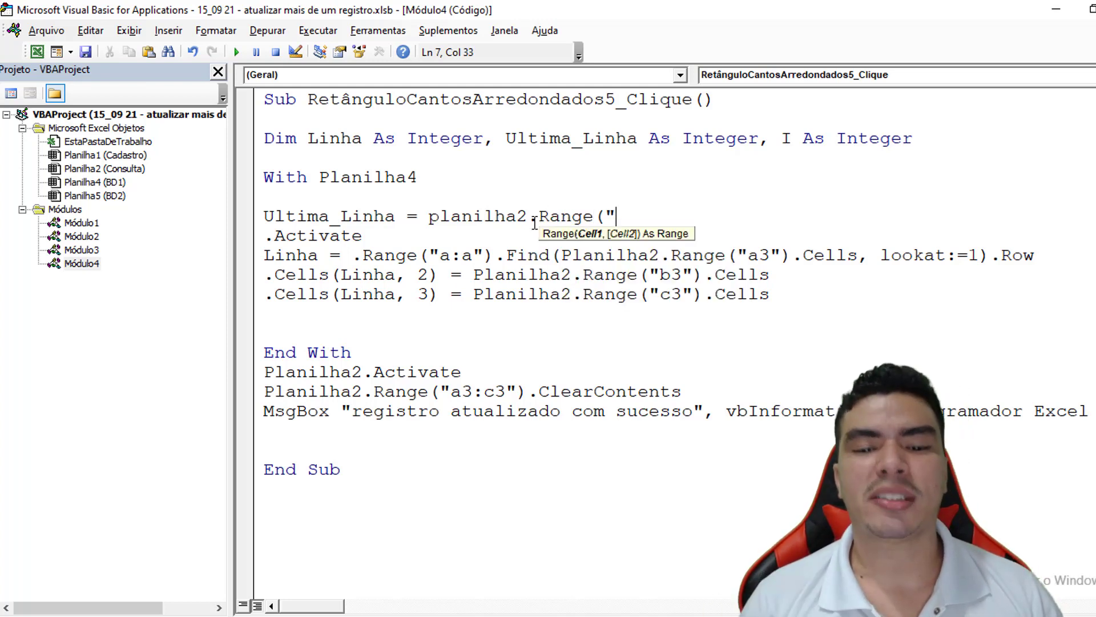
{"action": "type", "text": "a10485"}
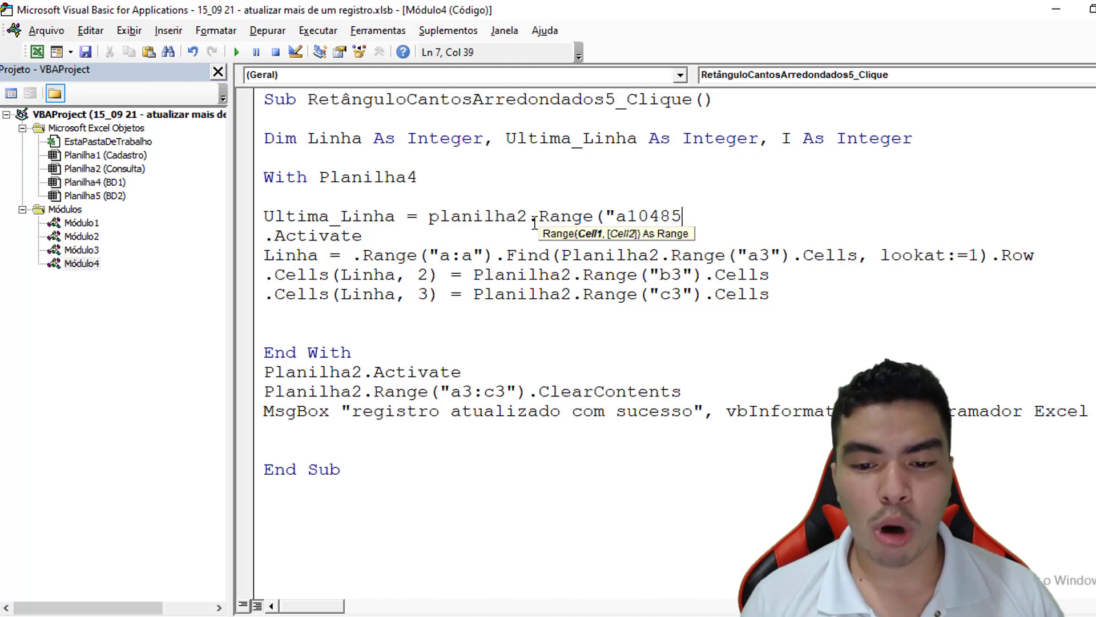
{"action": "type", "text": "76"}
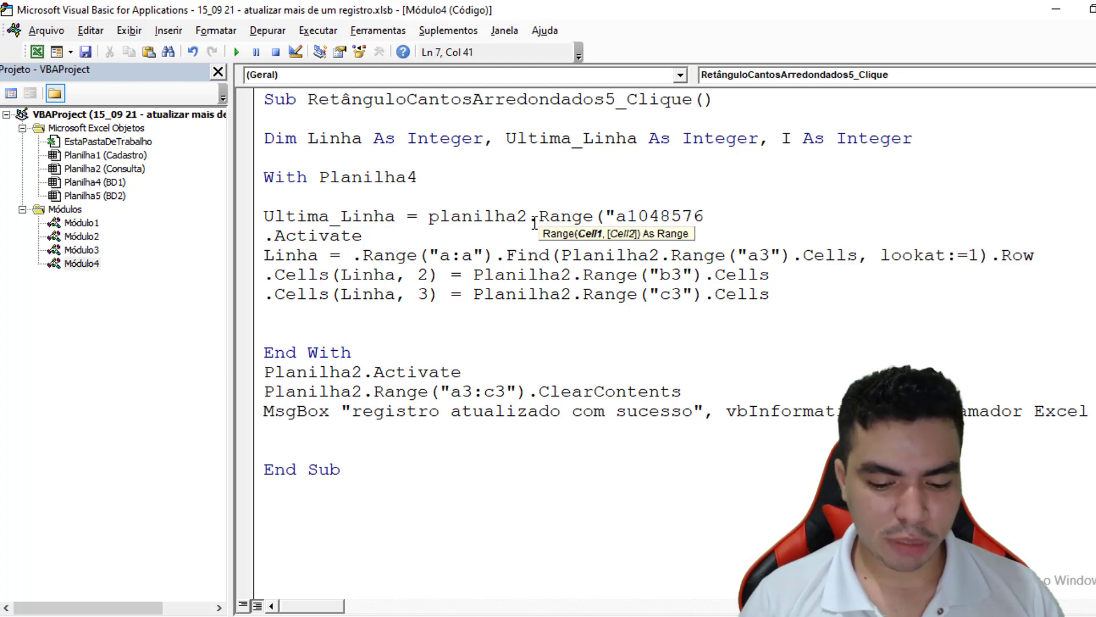
{"action": "type", "text": "\")"}
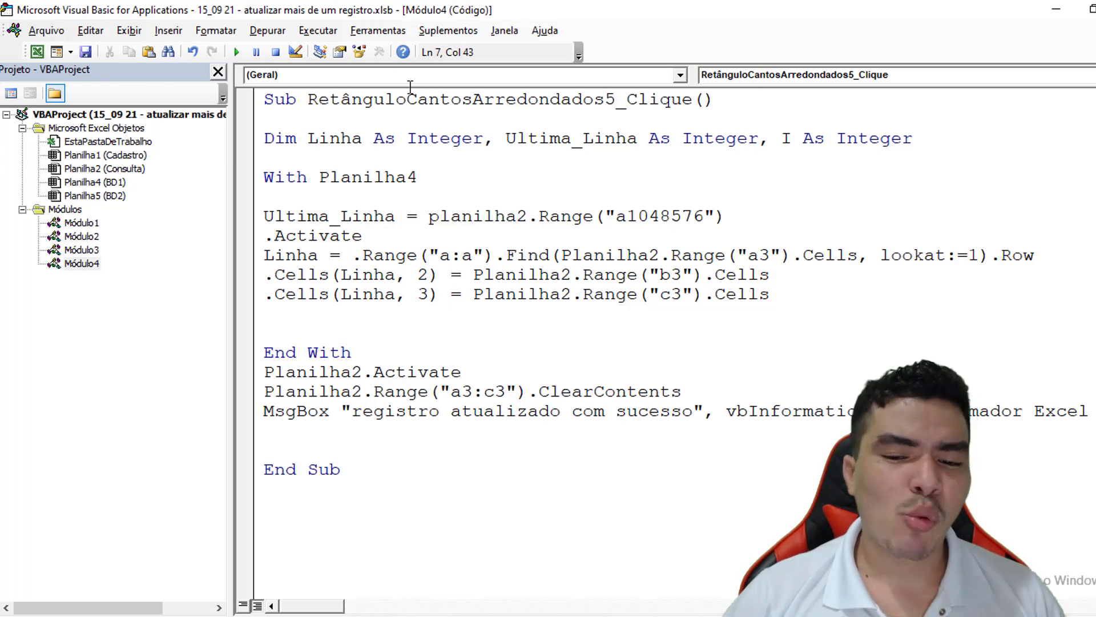
{"action": "left_click", "coordinate": [37, 53]}
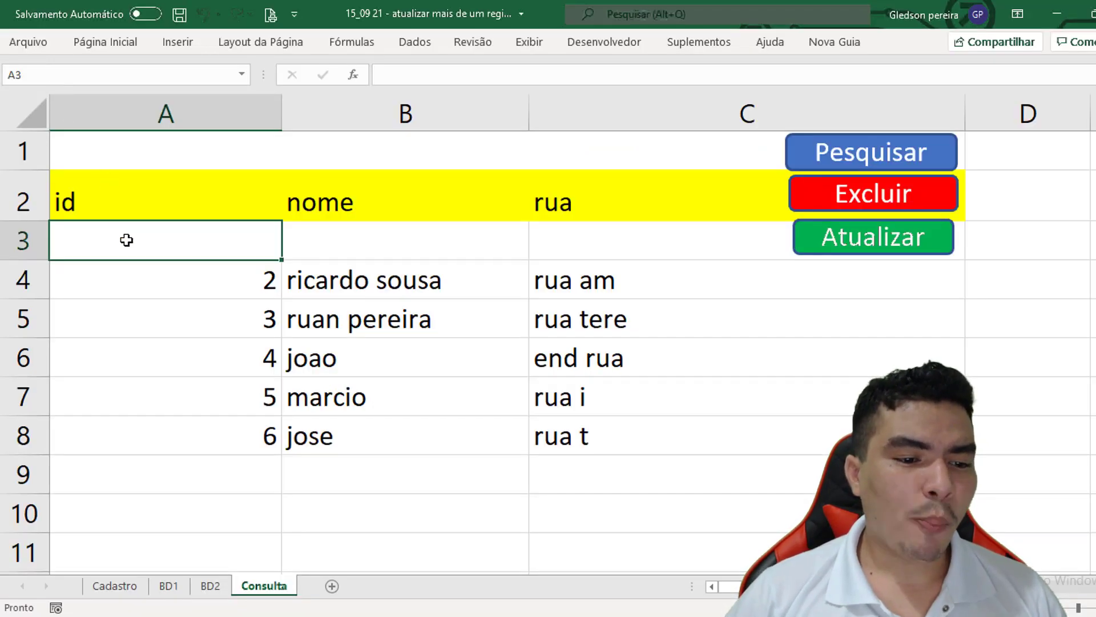
Confirm Ctrl+Up from the bottom of column A lands on row 8, then reopen the macro code
{"action": "key", "text": "Down"}
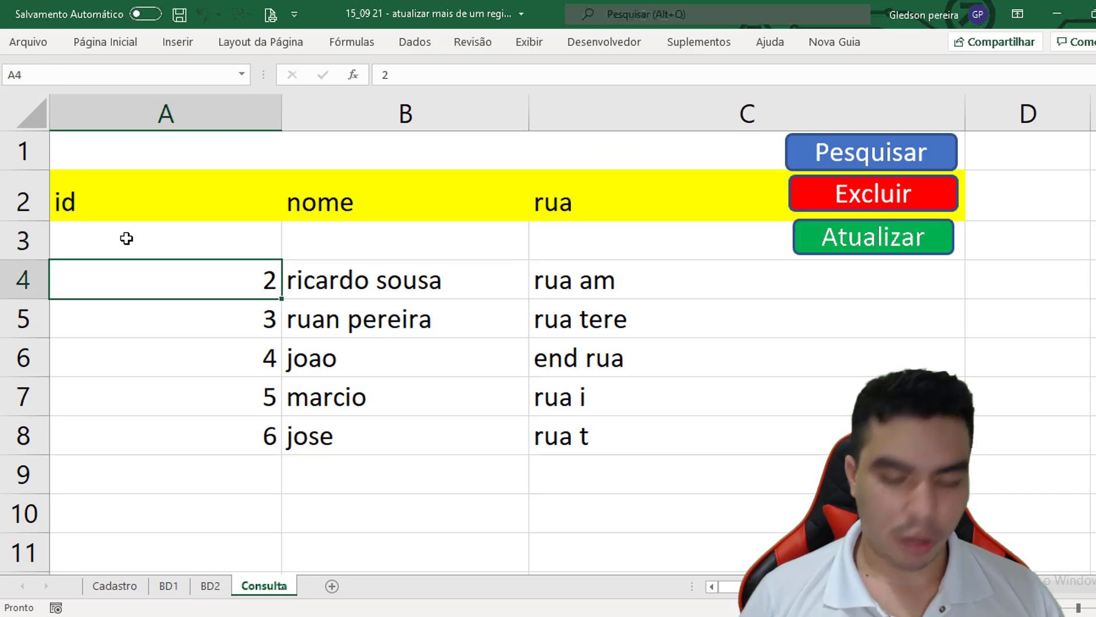
{"action": "key", "text": "ctrl+Down"}
{"action": "key", "text": "ctrl+Down"}
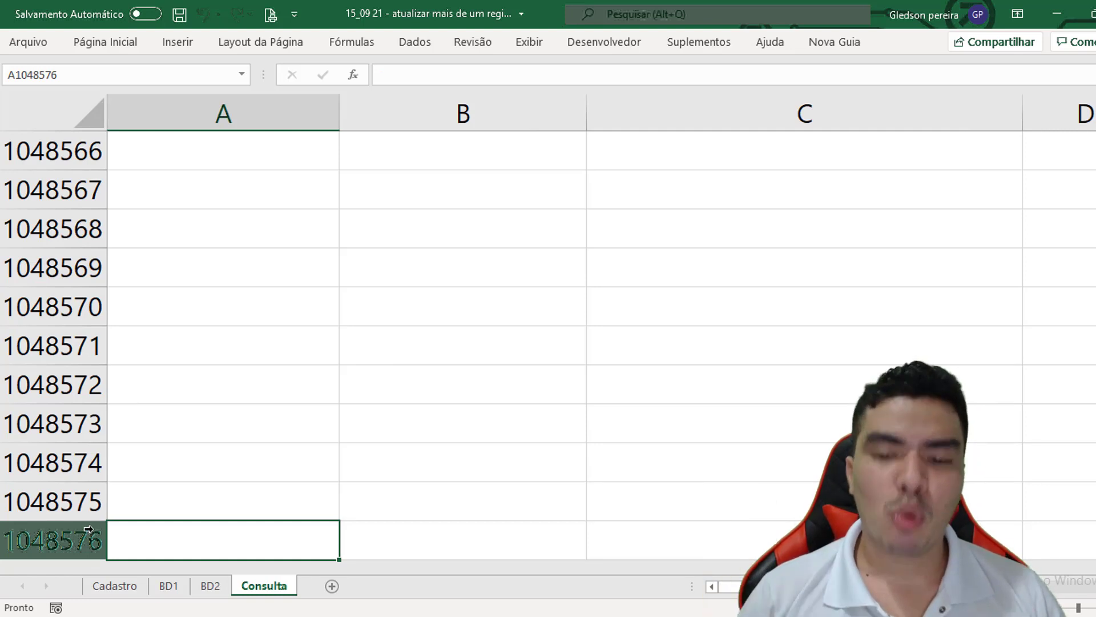
{"action": "key", "text": "ctrl+Up"}
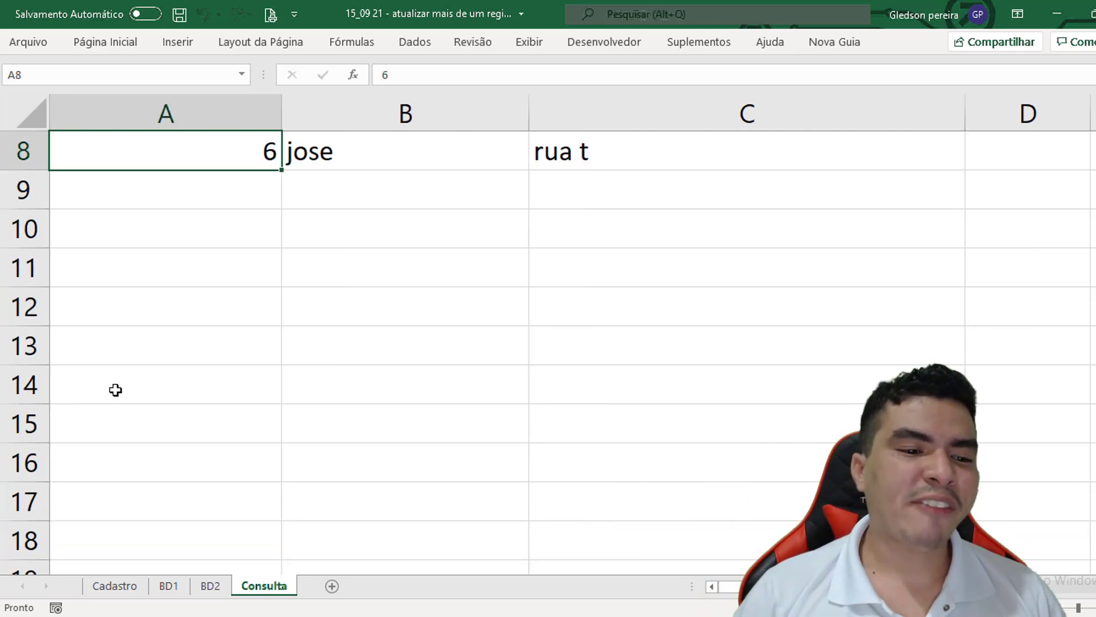
{"action": "scroll", "coordinate": [116, 390], "scroll_direction": "up", "scroll_amount": 2}
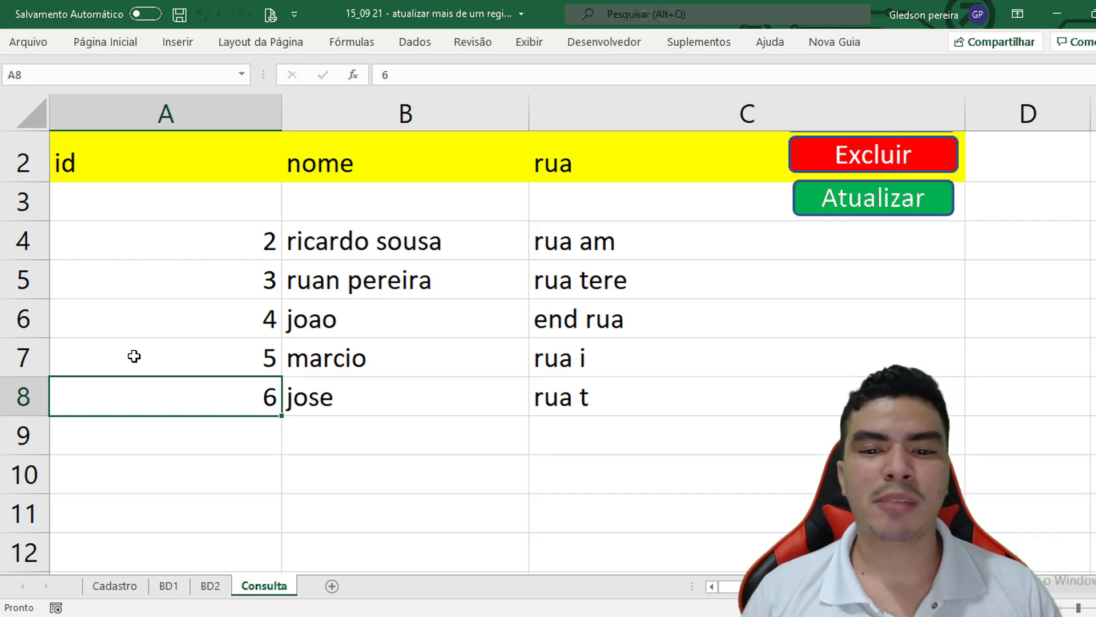
{"action": "left_click", "coordinate": [604, 42]}
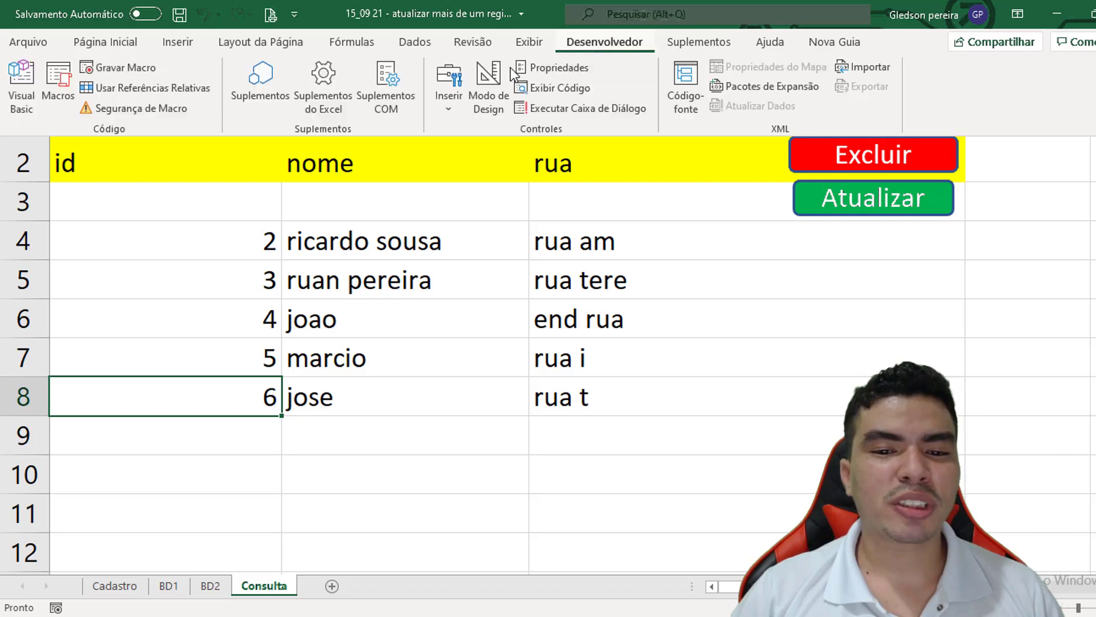
{"action": "left_click", "coordinate": [26, 91]}
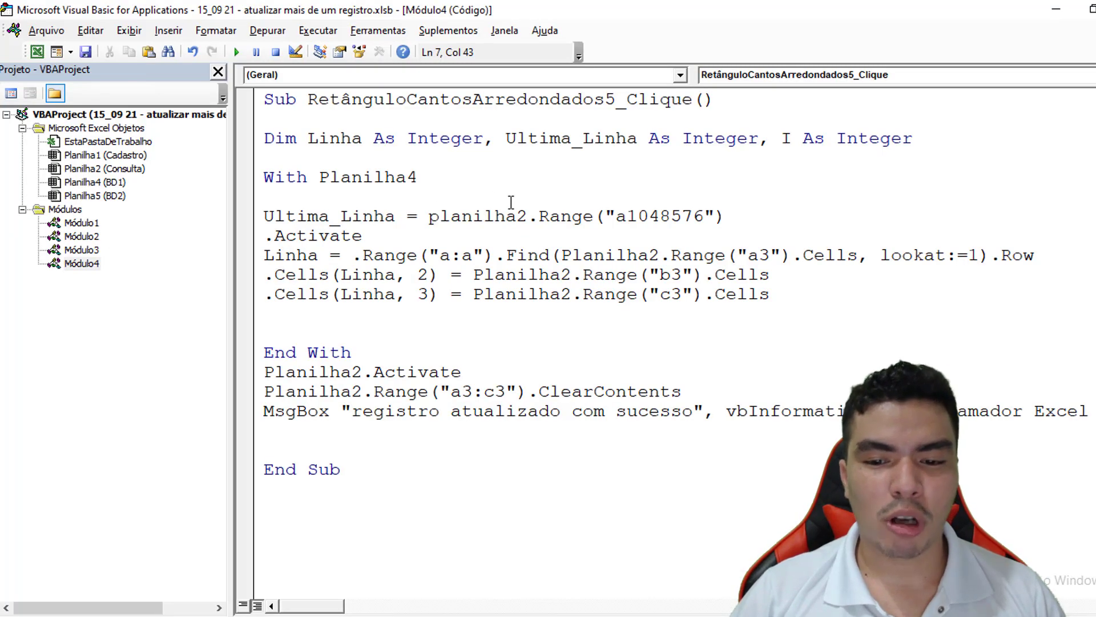
{"action": "key", "text": "Return"}
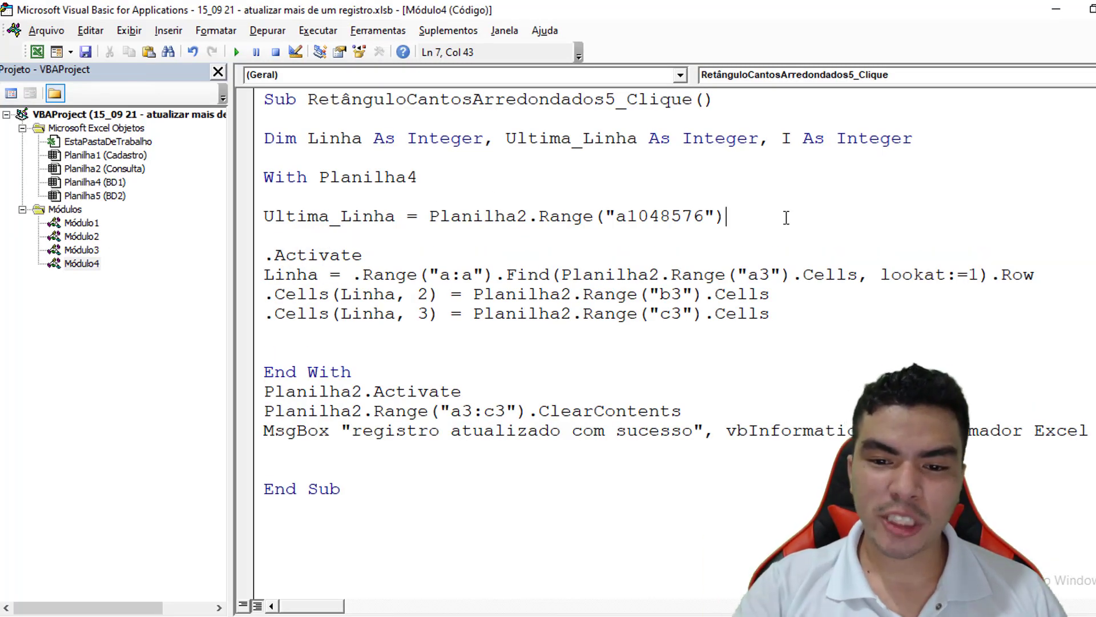
Finish the line as Planilha2.Range("a1048576").End(xlUp).Row, picking xlUp from IntelliSense
{"action": "type", "text": ".en"}
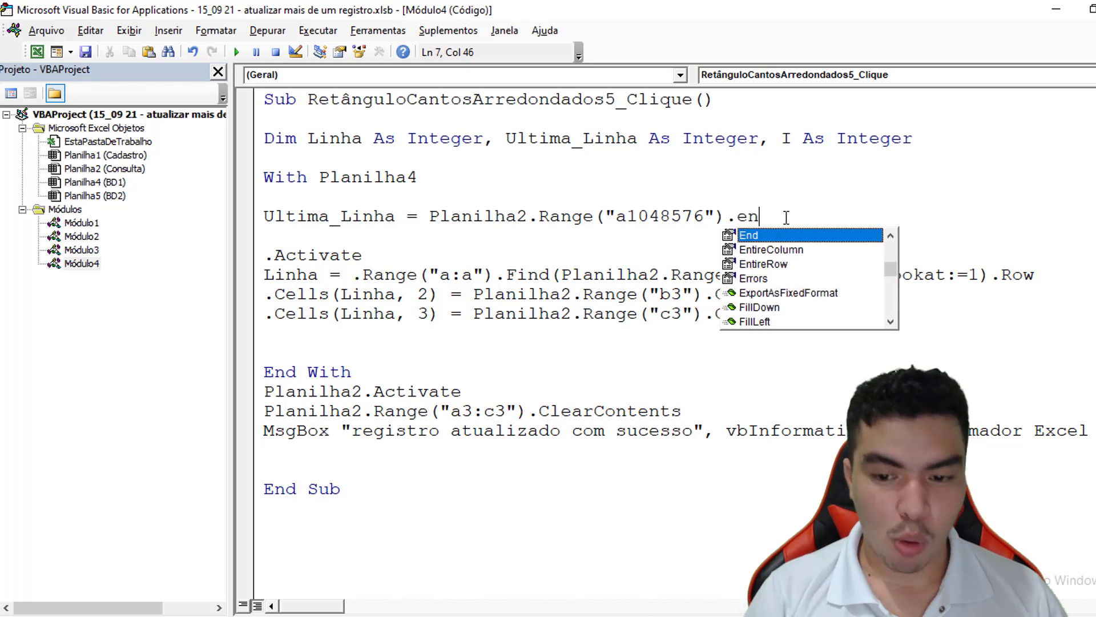
{"action": "key", "text": "Tab"}
{"action": "type", "text": "(x"}
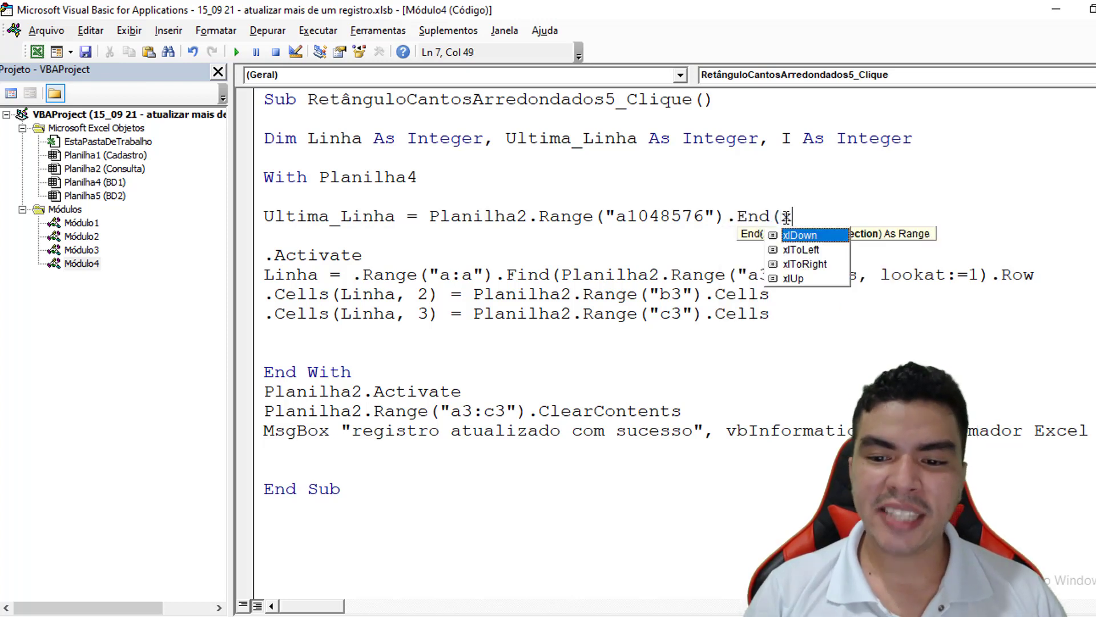
{"action": "key", "text": "Down"}
{"action": "key", "text": "Down"}
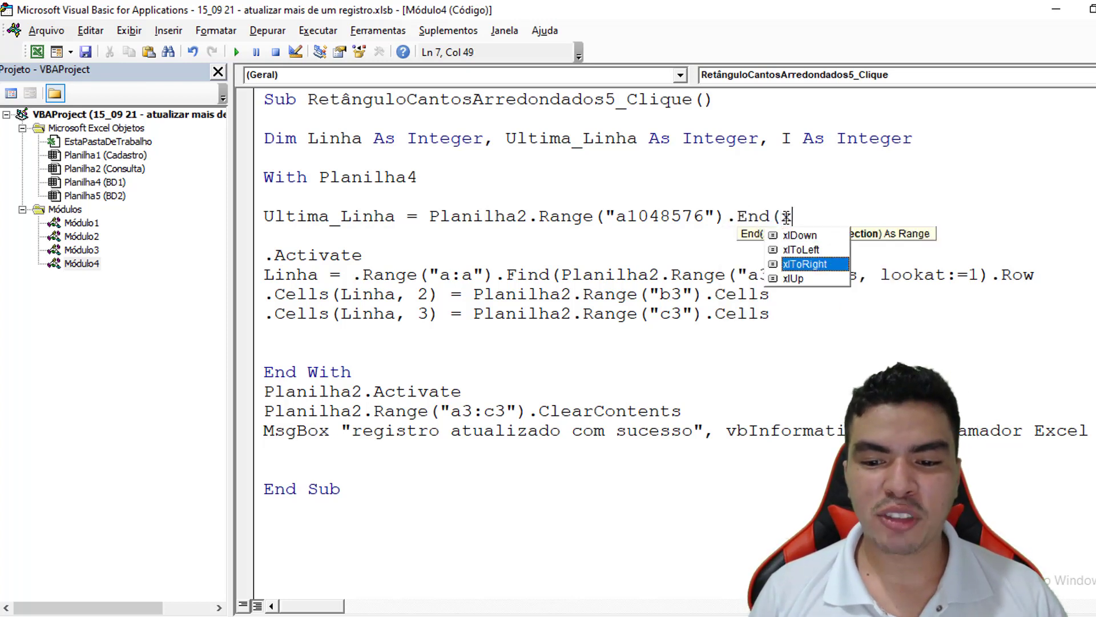
{"action": "key", "text": "Down"}
{"action": "key", "text": "Tab"}
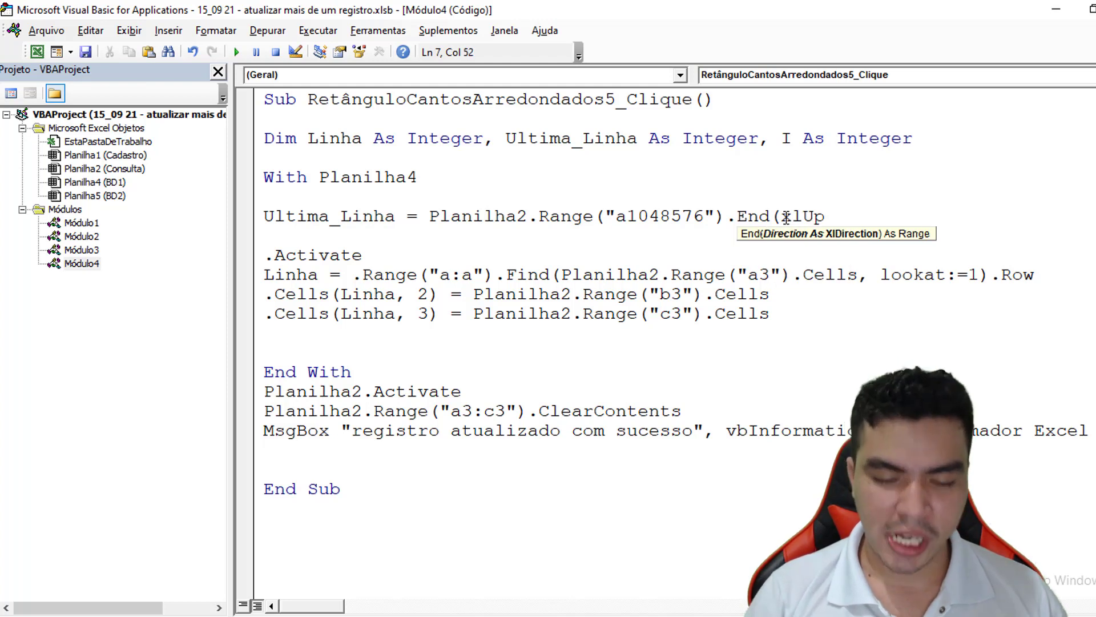
{"action": "type", "text": ")"}
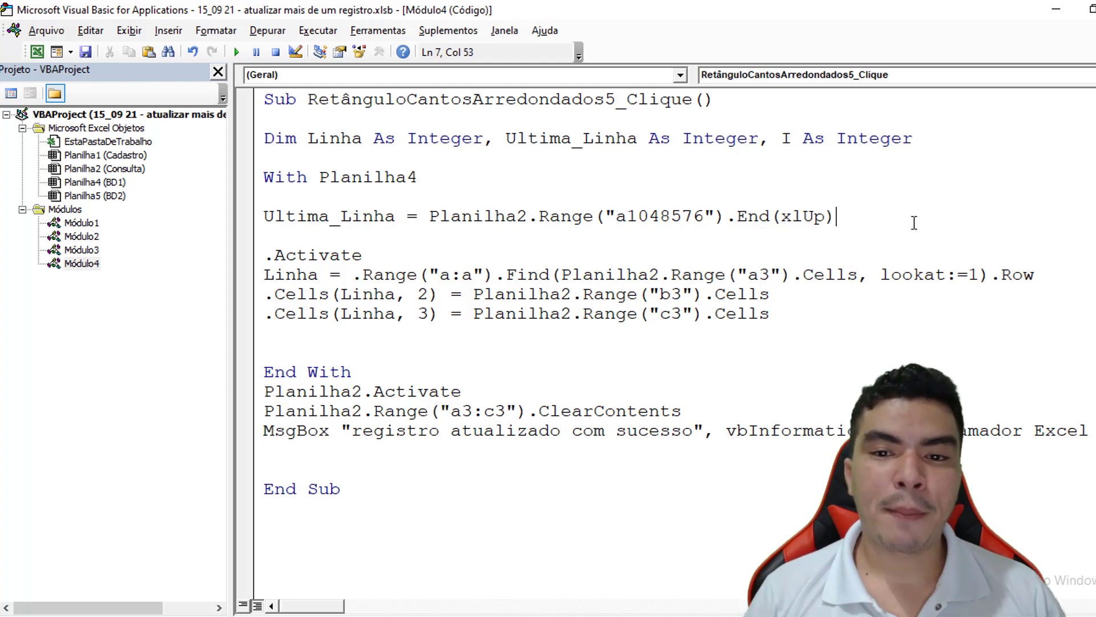
{"action": "type", "text": ".t"}
{"action": "key", "text": "BackSpace"}
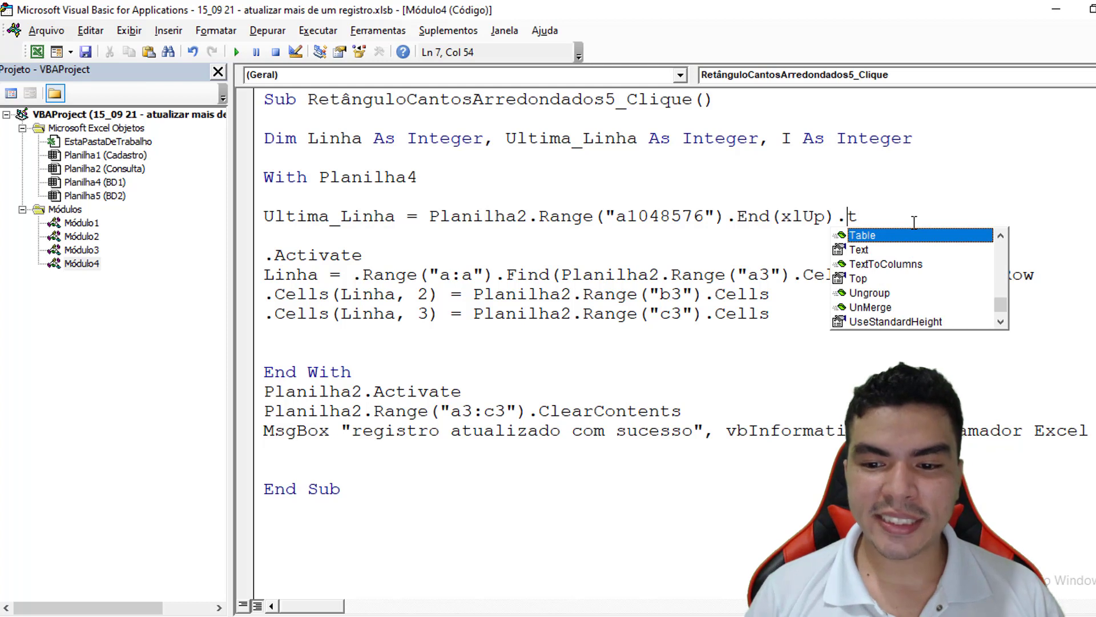
{"action": "type", "text": "row"}
{"action": "key", "text": "Return"}
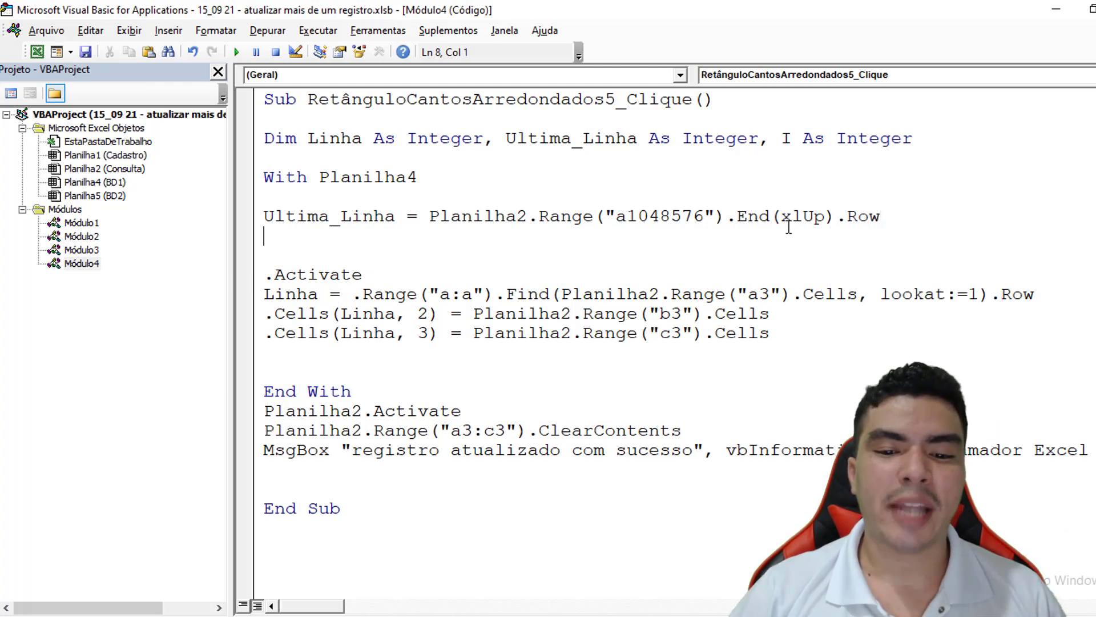
Highlight the a1048576 address, End(xlUp).Row and the Ultima_Linha variable to explain each part
{"action": "left_click_drag", "start_coordinate": [616, 217], "coordinate": [704, 218]}
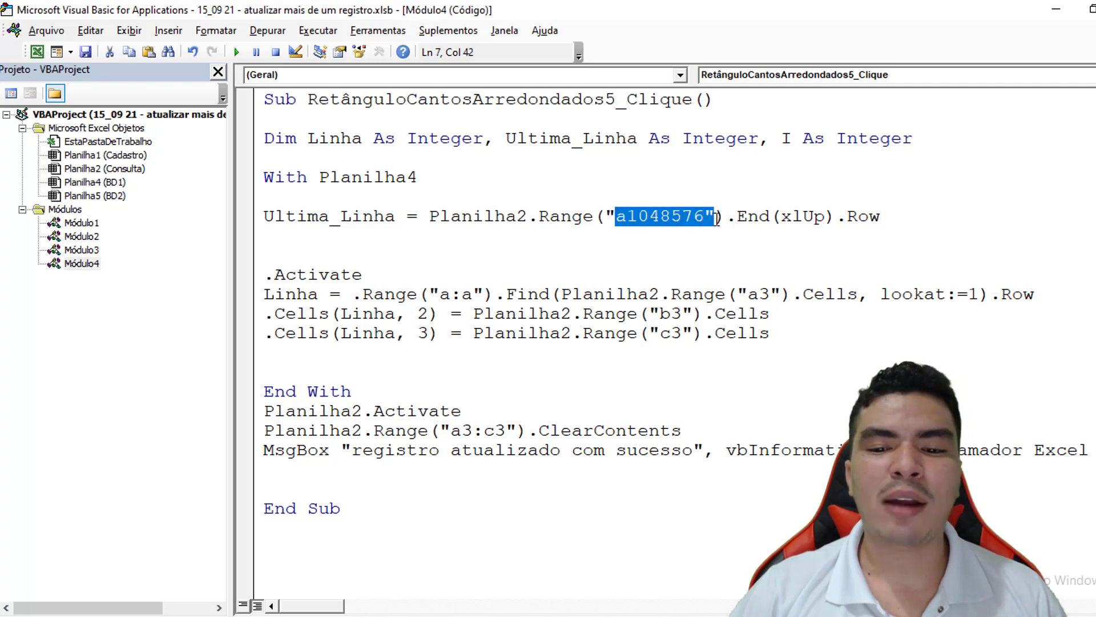
{"action": "left_click", "coordinate": [611, 217]}
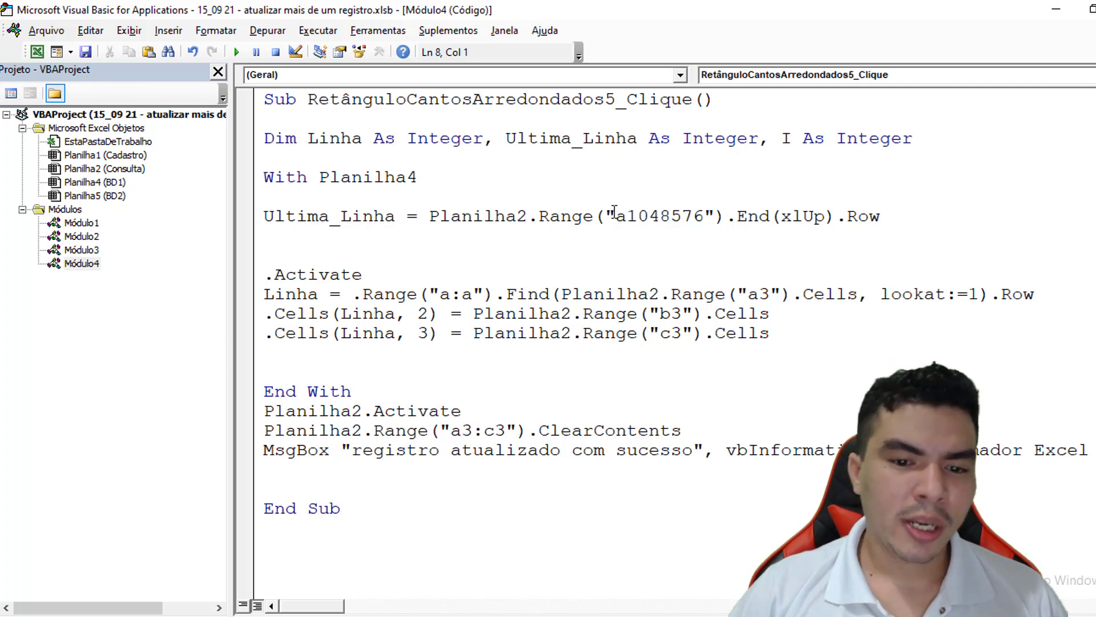
{"action": "left_click_drag", "start_coordinate": [927, 222], "coordinate": [759, 219]}
{"action": "key", "text": "End"}
{"action": "left_click", "coordinate": [429, 217], "text": "shift"}
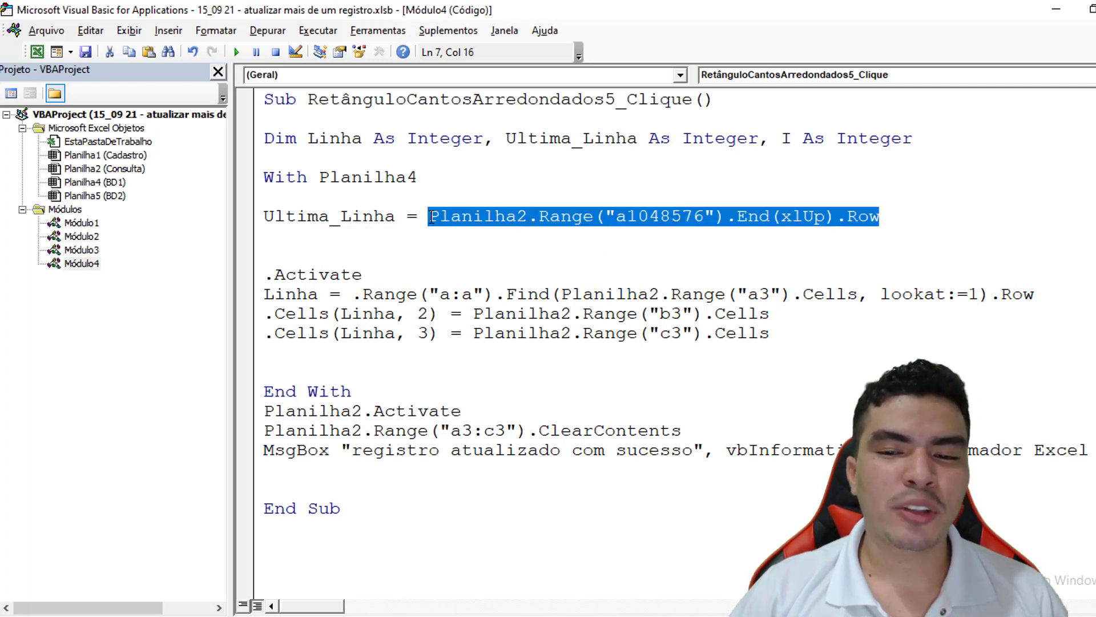
{"action": "left_click_drag", "start_coordinate": [399, 216], "coordinate": [263, 222]}
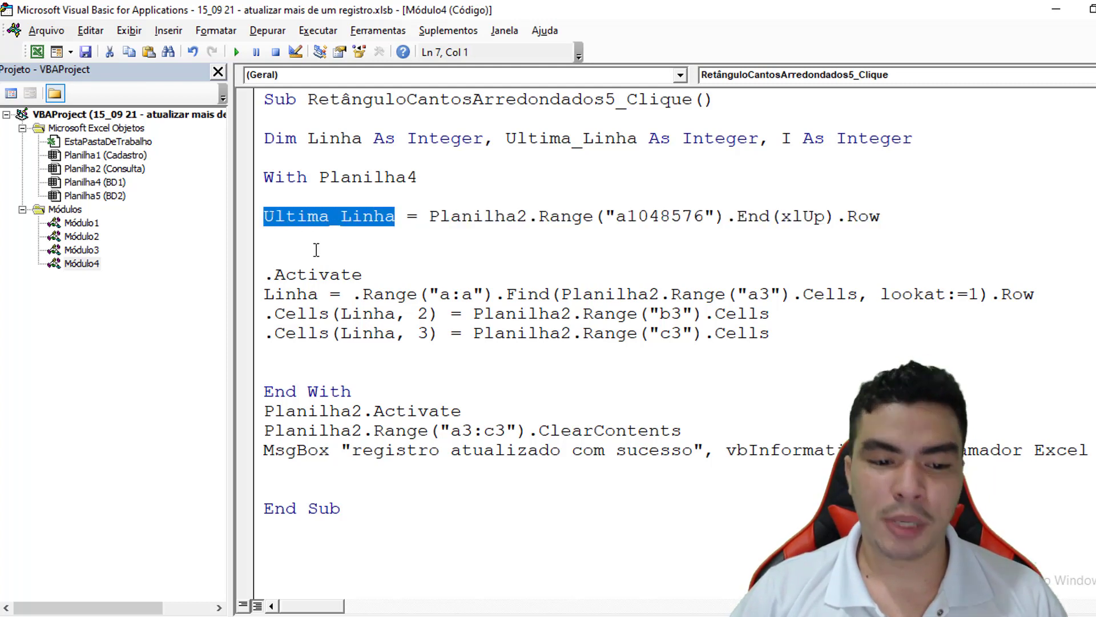
Type 'for i = 3' on blank line 9 and hide the Project Explorer pane
{"action": "left_click", "coordinate": [314, 248]}
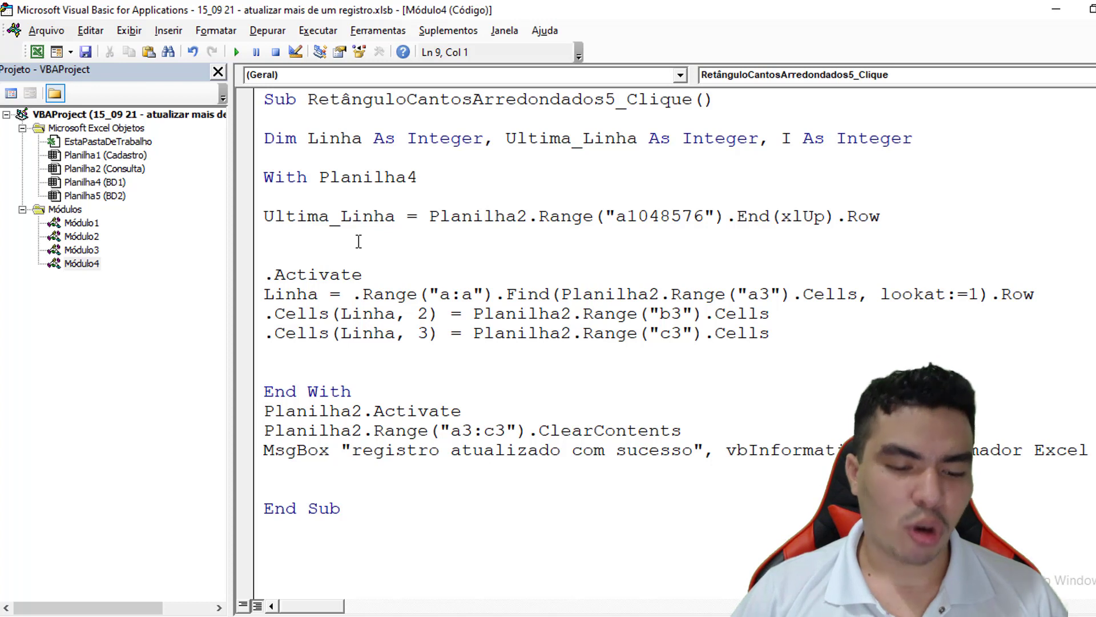
{"action": "type", "text": "for "}
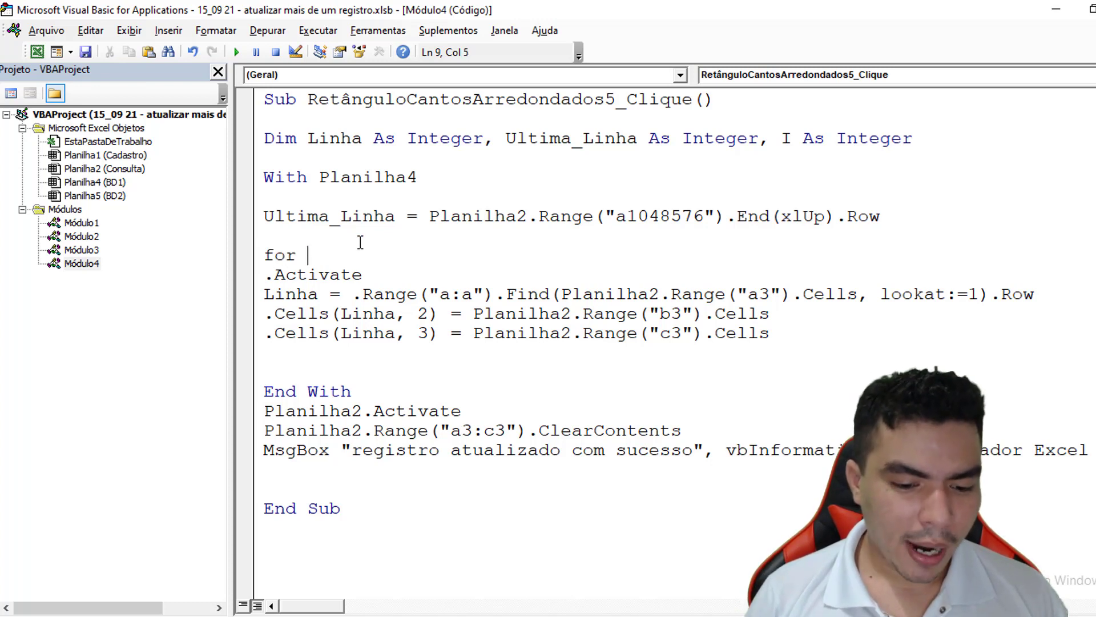
{"action": "type", "text": "i "}
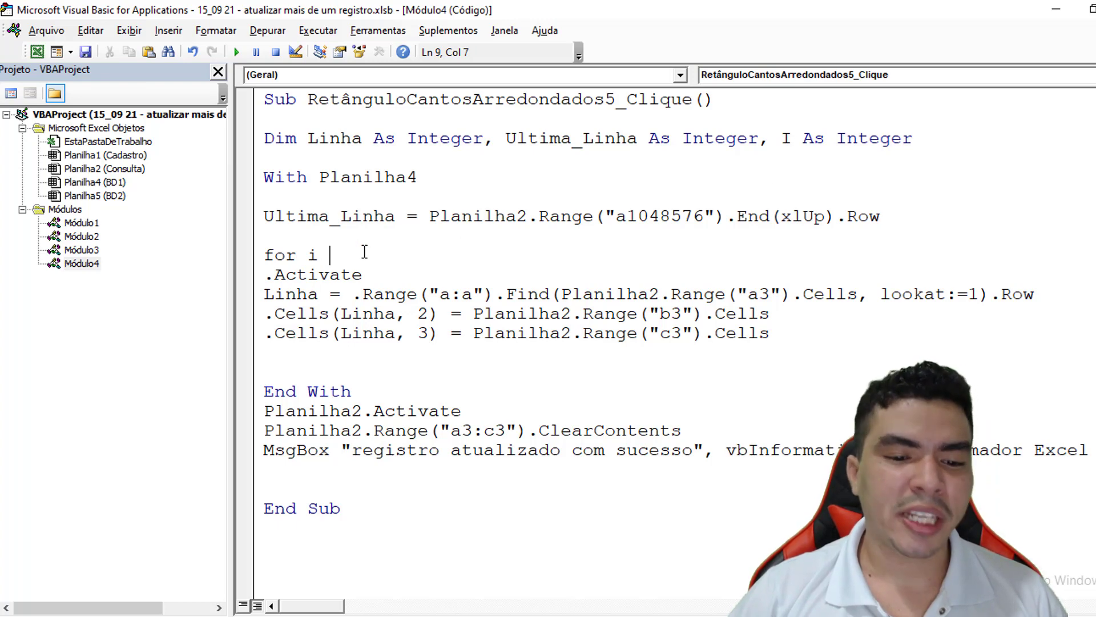
{"action": "type", "text": "="}
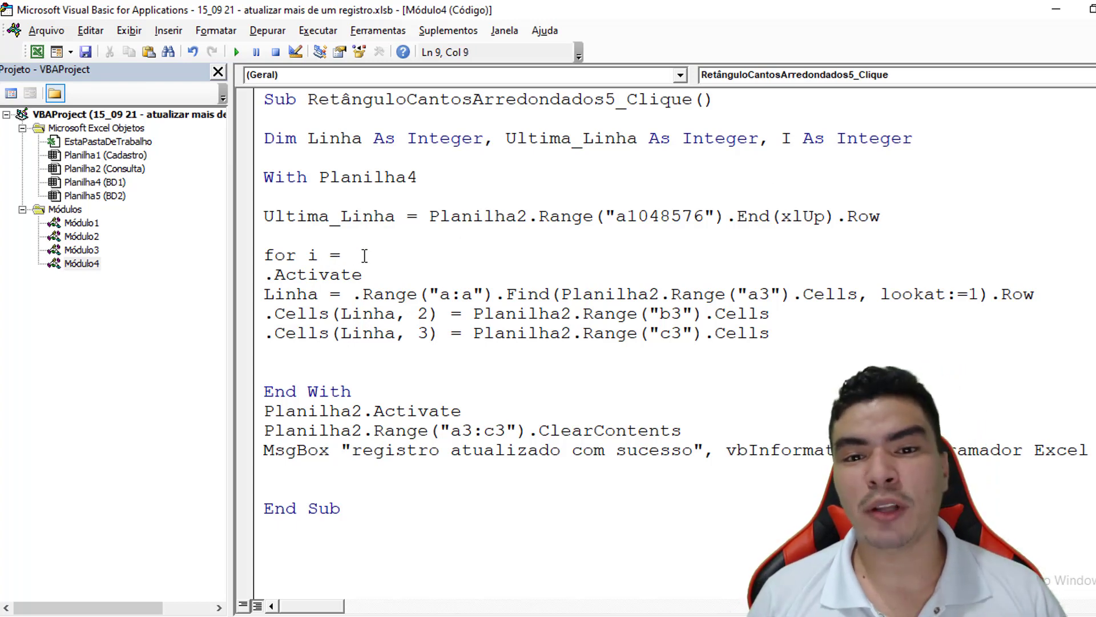
{"action": "left_click", "coordinate": [218, 71]}
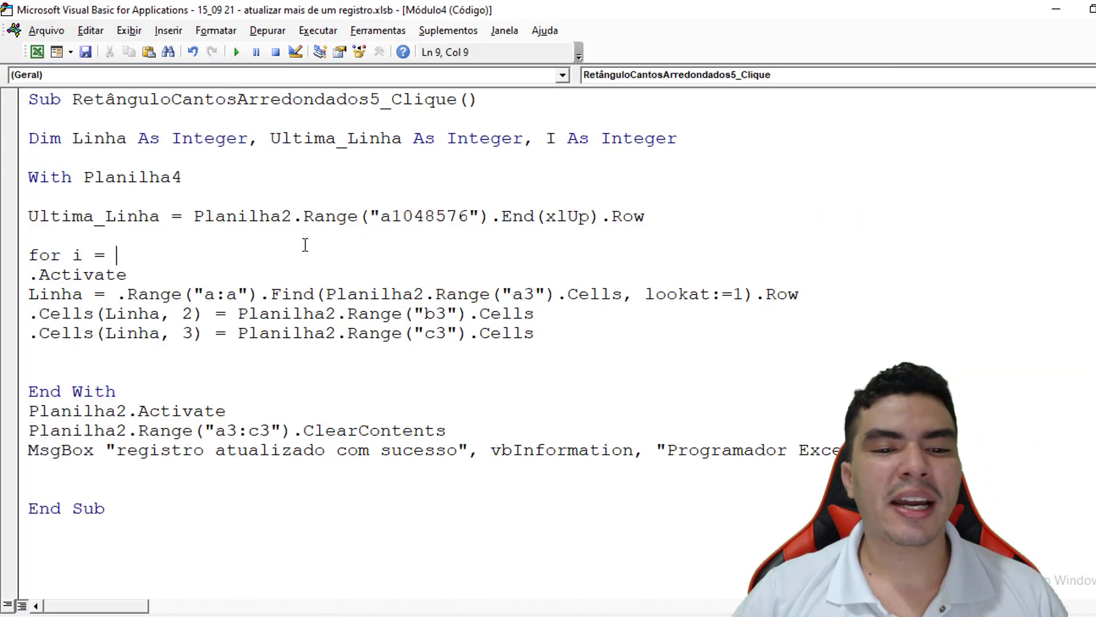
{"action": "type", "text": "3"}
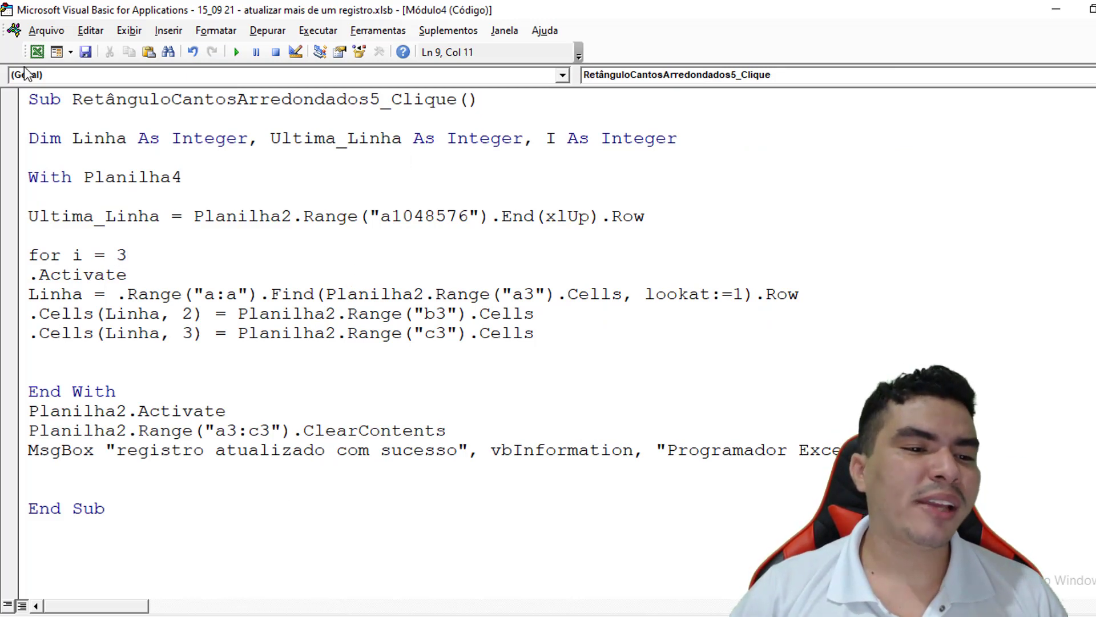
{"action": "left_click", "coordinate": [37, 51]}
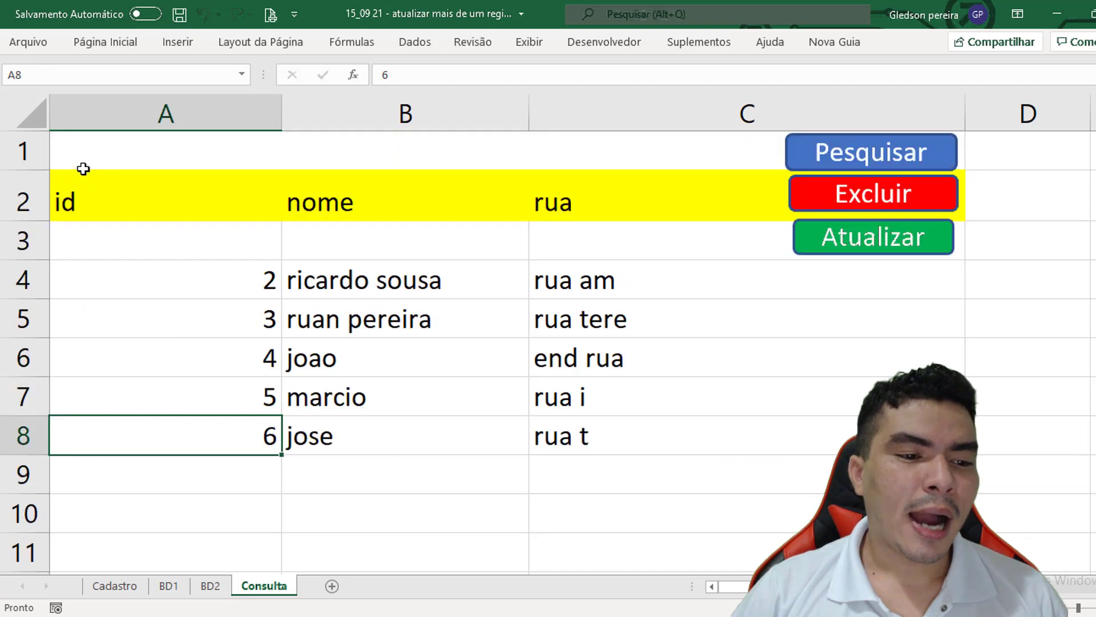
{"action": "left_click", "coordinate": [34, 160]}
{"action": "left_click", "coordinate": [23, 199]}
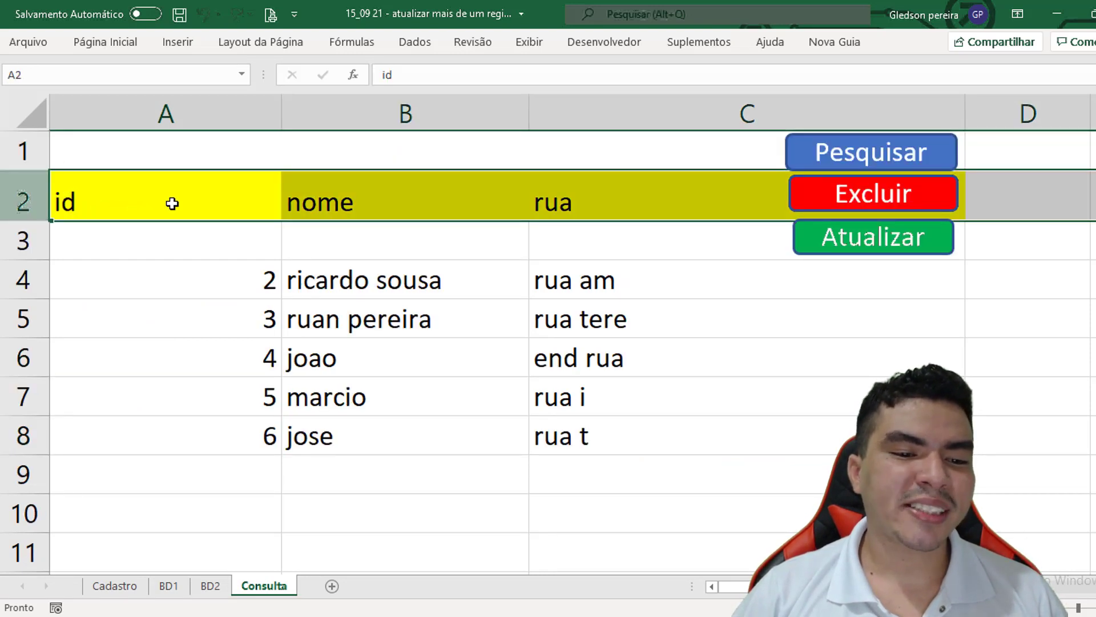
{"action": "left_click", "coordinate": [103, 239]}
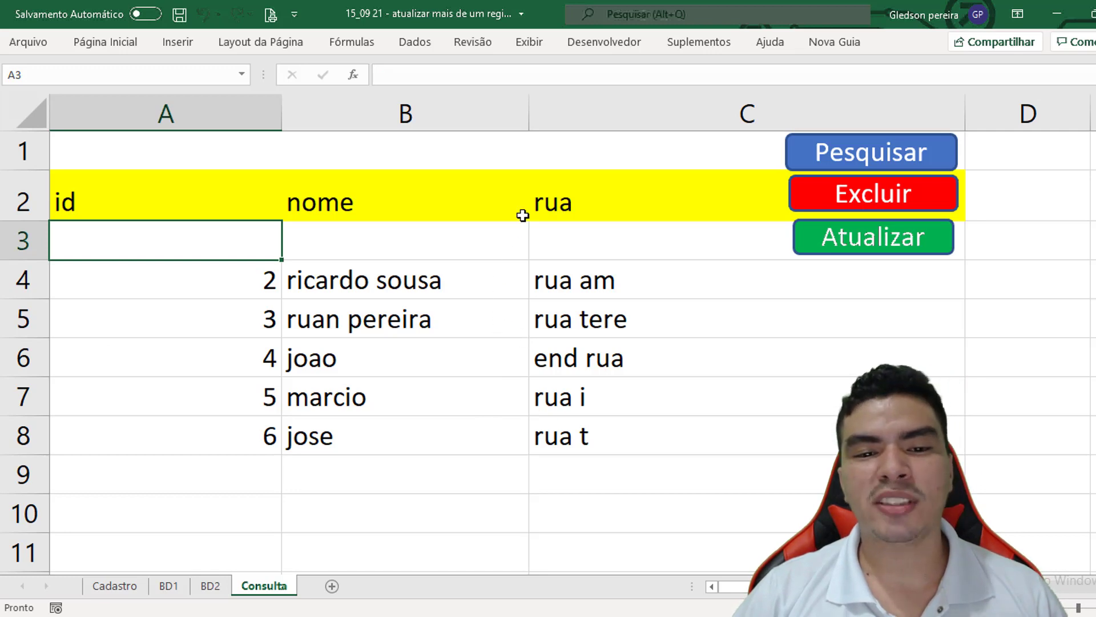
{"action": "left_click", "coordinate": [604, 42]}
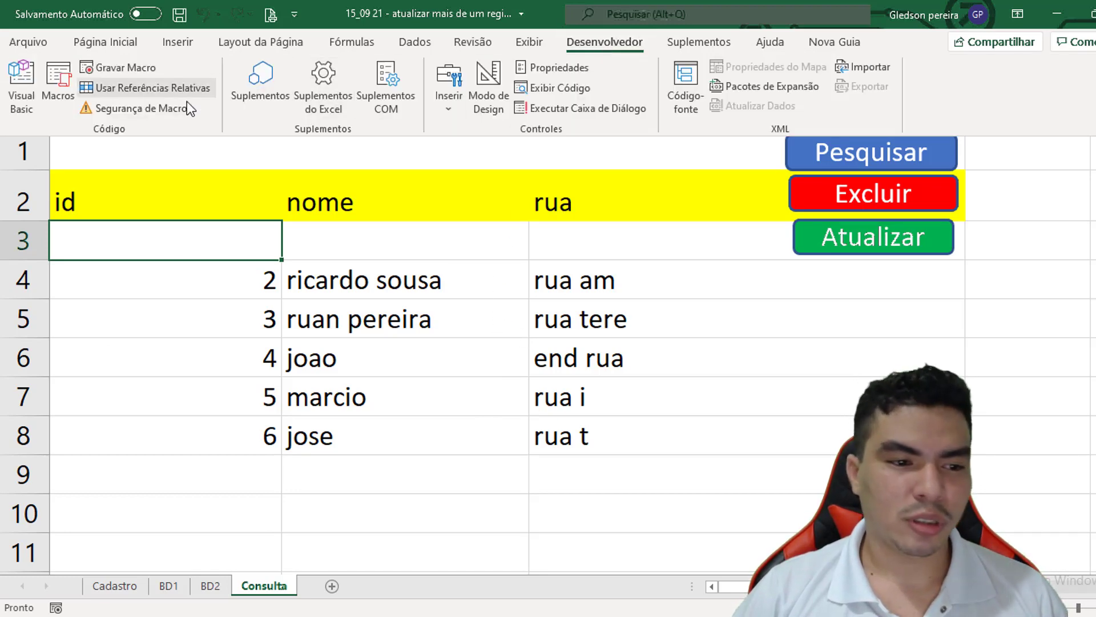
{"action": "left_click", "coordinate": [19, 92]}
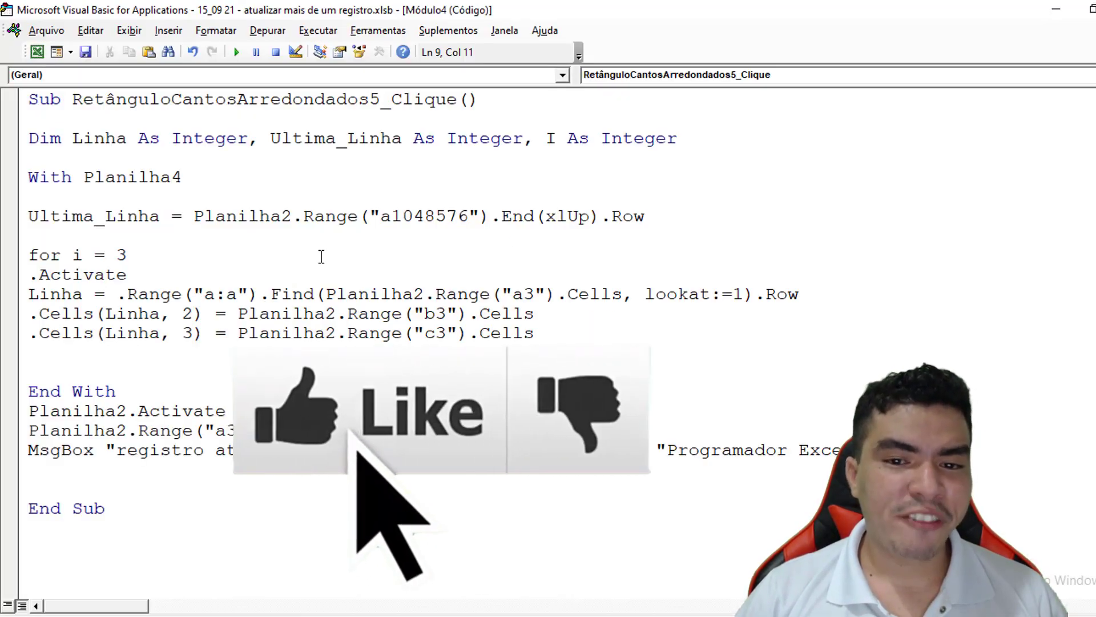
Complete the header as For I = 3 To Ultima_Linha, then highlight the fixed Planilha2.Range("a3").Cells reference
{"action": "type", "text": "to "}
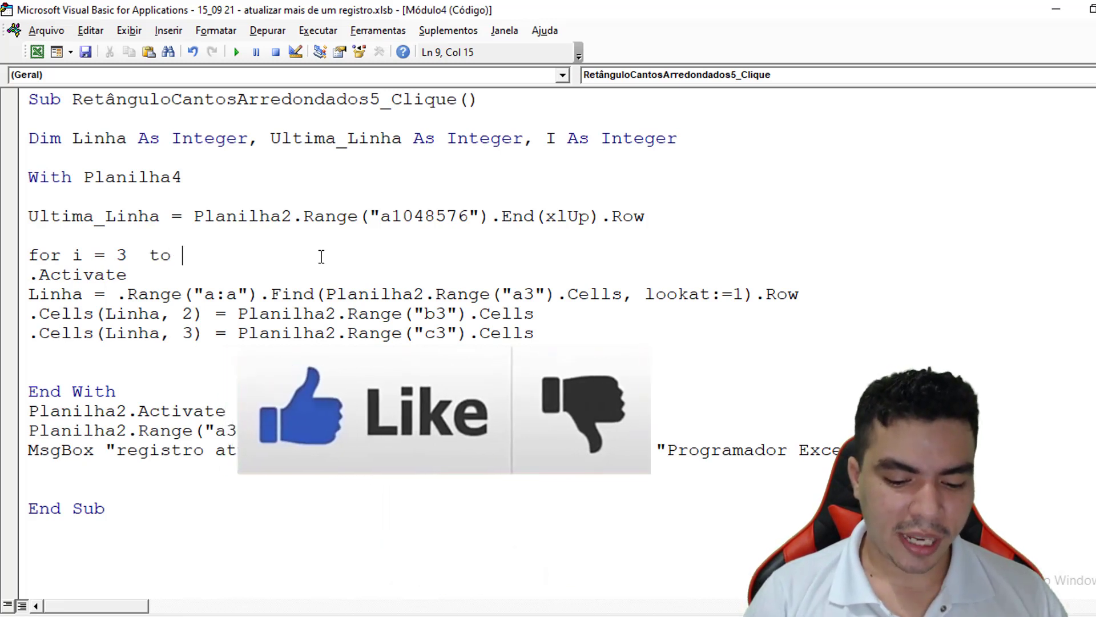
{"action": "type", "text": "ultima"}
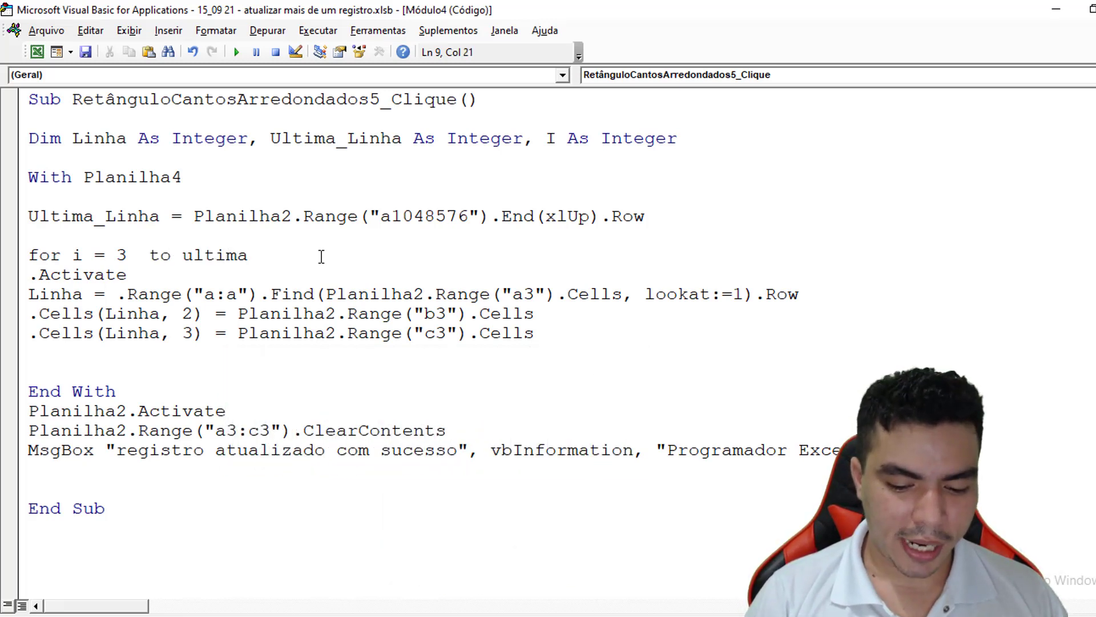
{"action": "type", "text": "_linha"}
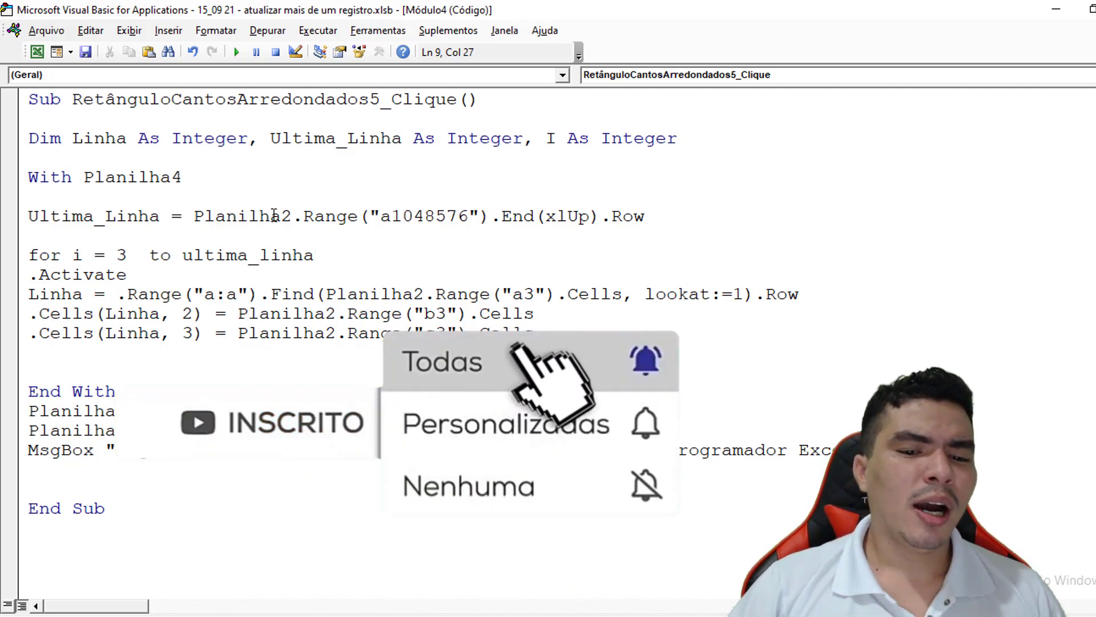
{"action": "left_click", "coordinate": [356, 450]}
{"action": "left_click", "coordinate": [318, 350]}
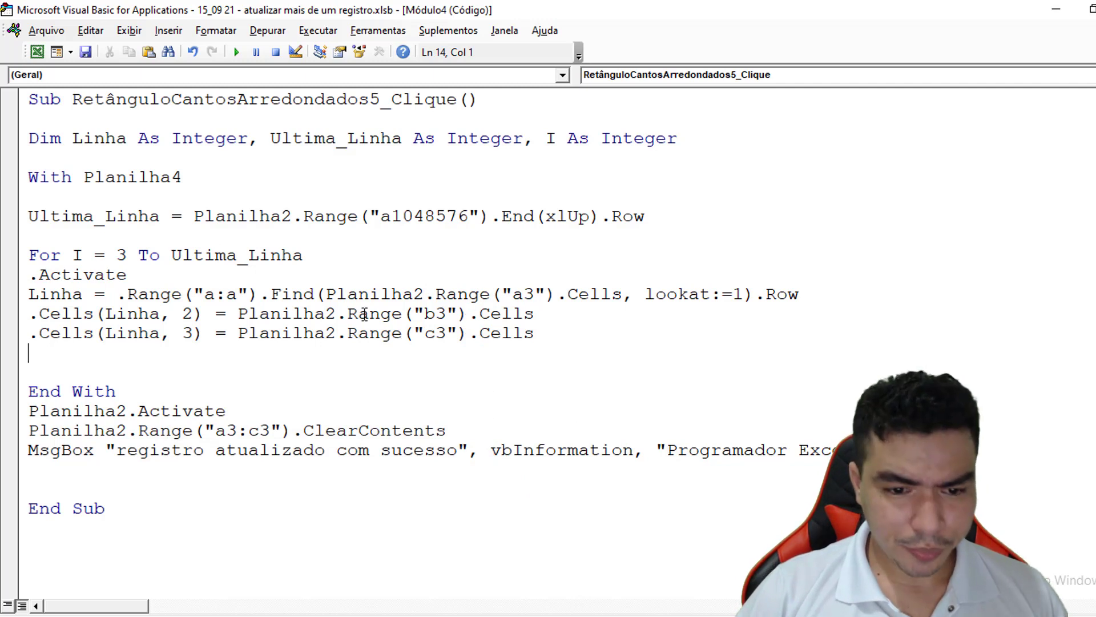
{"action": "left_click_drag", "start_coordinate": [326, 294], "coordinate": [622, 294]}
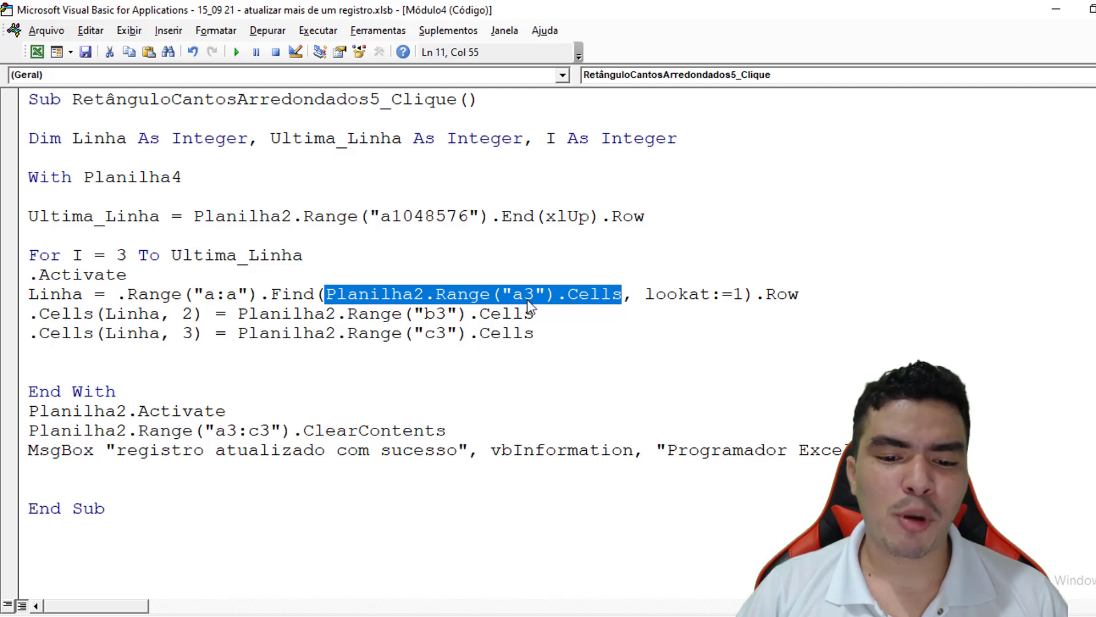
Change the Find lookup to Planilha2.Range("a" & I), then highlight the fixed b3 and c3 references
{"action": "left_click", "coordinate": [529, 296]}
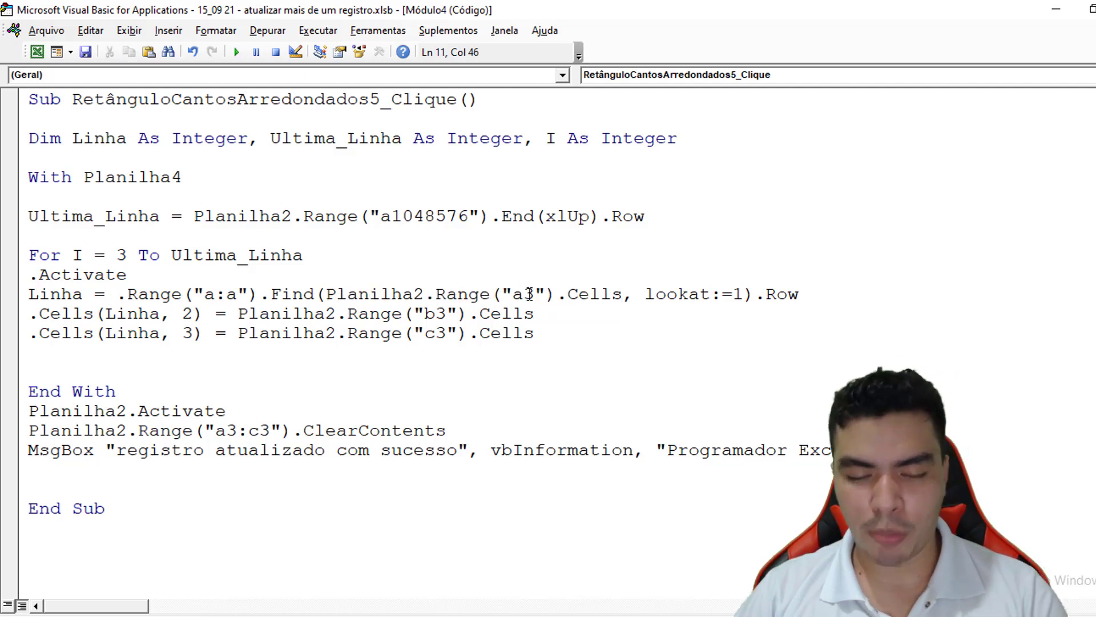
{"action": "key", "text": "Delete"}
{"action": "left_click", "coordinate": [537, 296]}
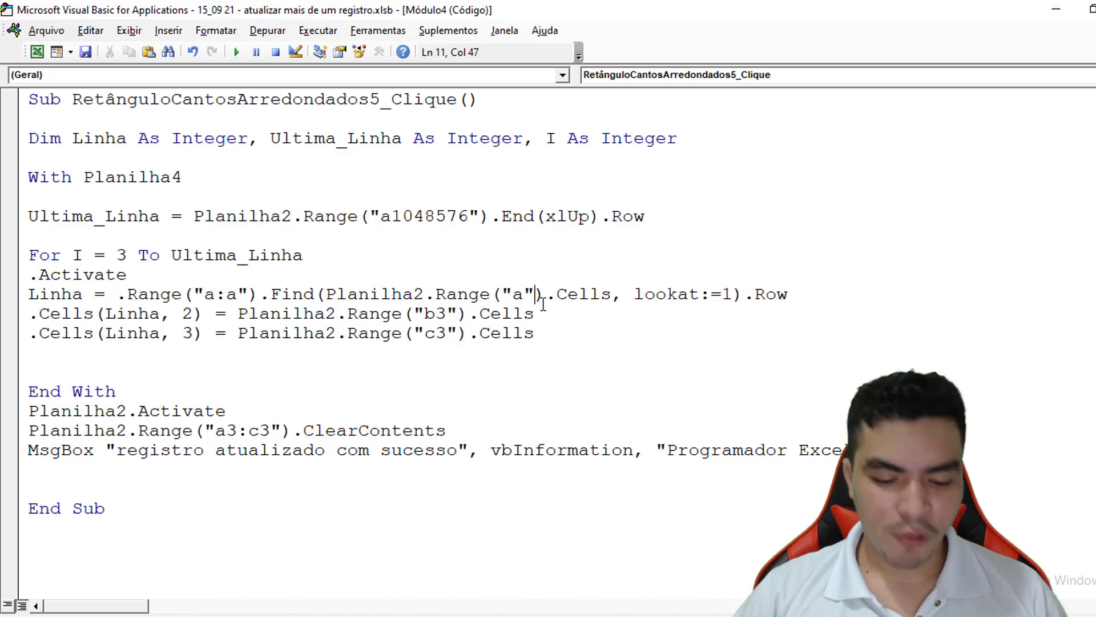
{"action": "type", "text": "& "}
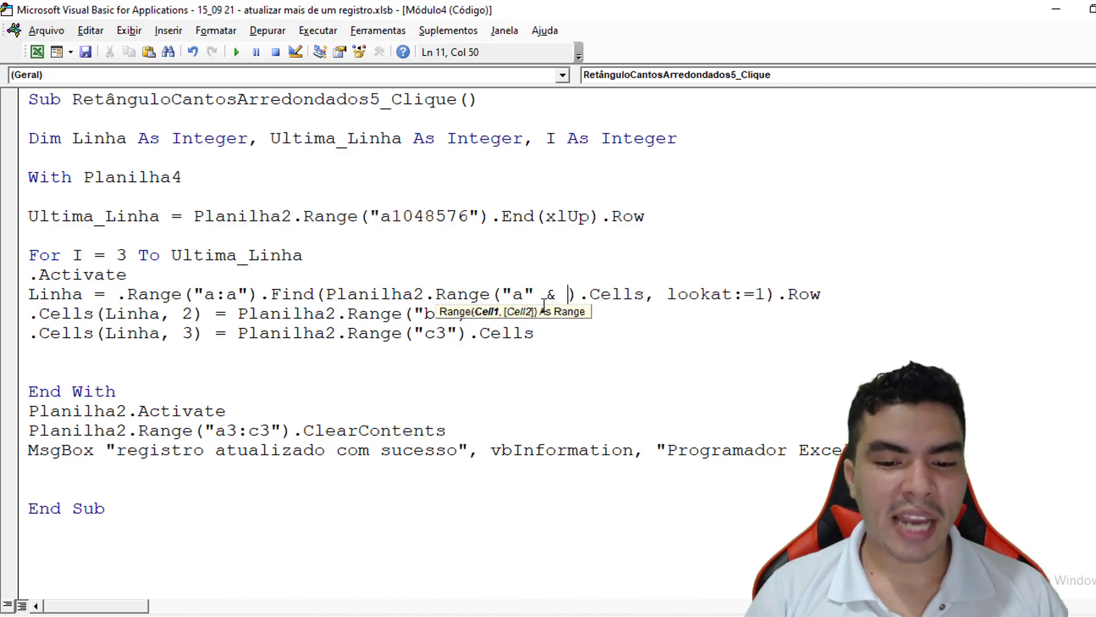
{"action": "type", "text": "i"}
{"action": "left_click", "coordinate": [589, 411]}
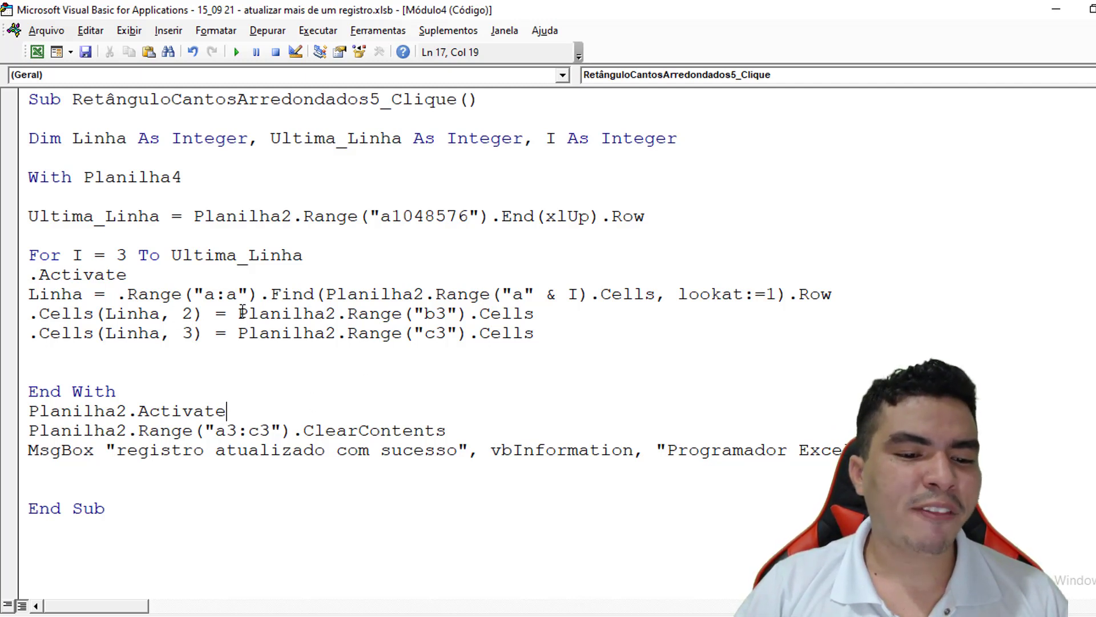
{"action": "left_click_drag", "start_coordinate": [239, 313], "coordinate": [477, 315]}
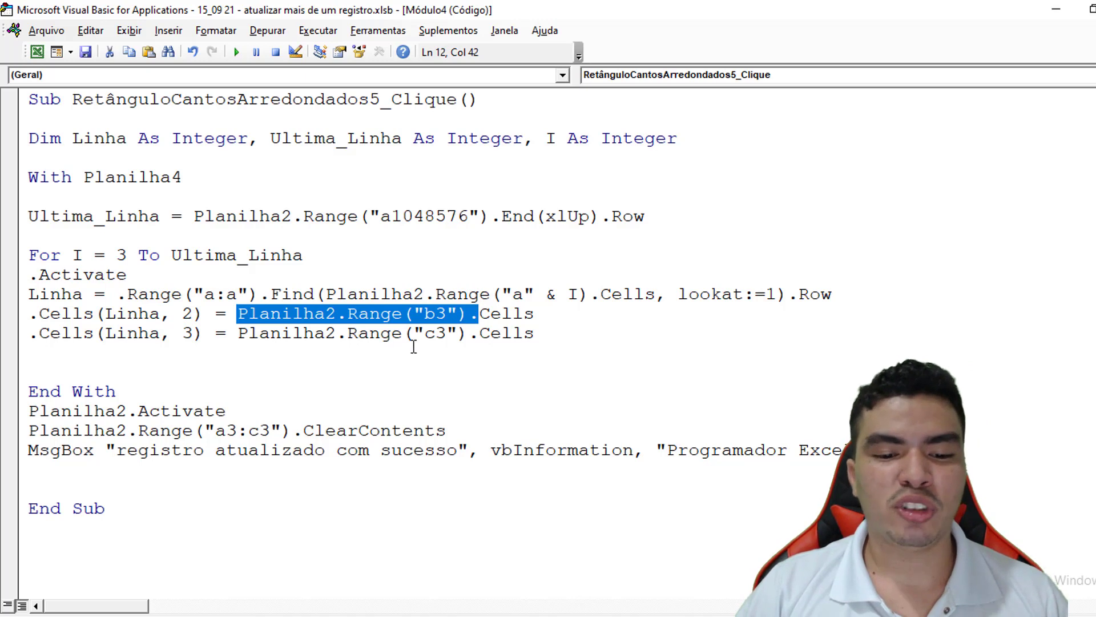
{"action": "left_click_drag", "start_coordinate": [424, 334], "coordinate": [448, 334]}
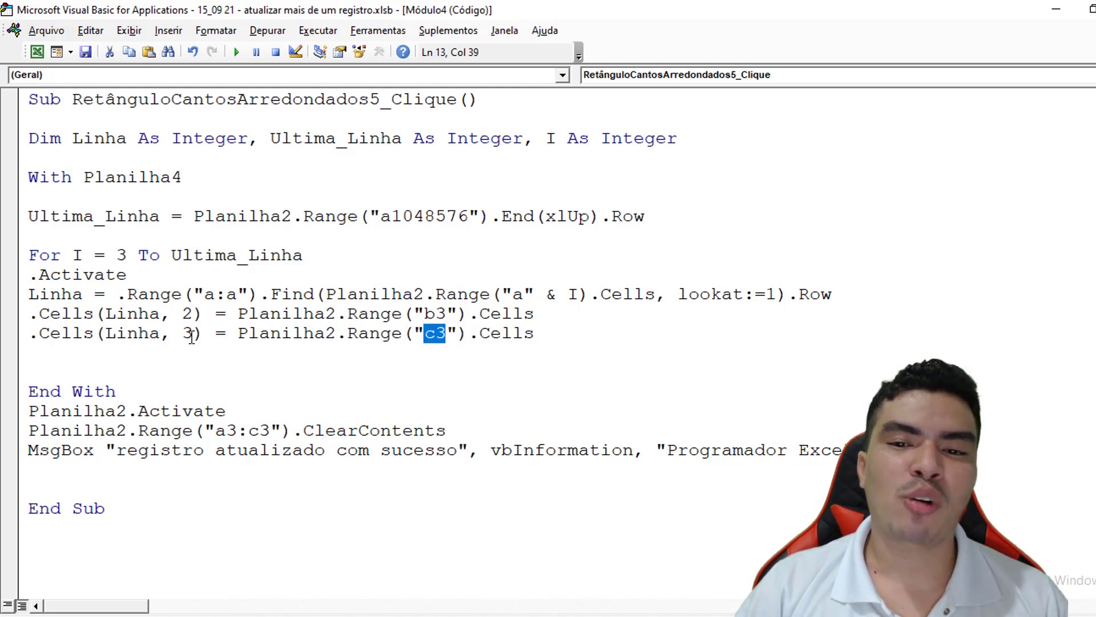
Replace "b3" with "b" & I and "c3" with "c" & I in the two assignment lines
{"action": "left_click", "coordinate": [356, 371]}
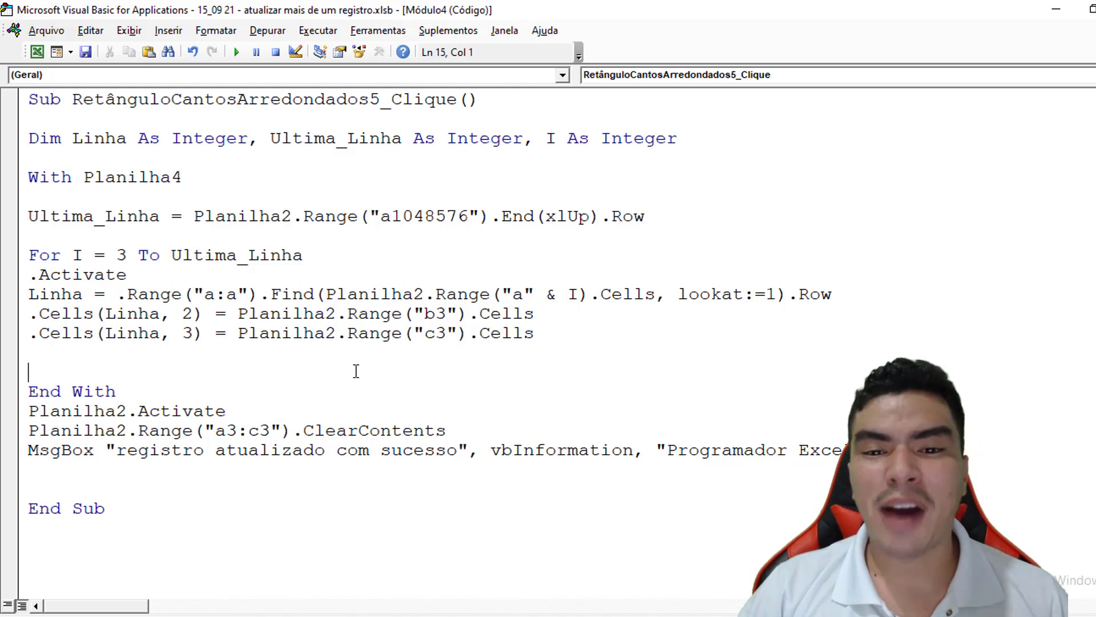
{"action": "left_click", "coordinate": [436, 313]}
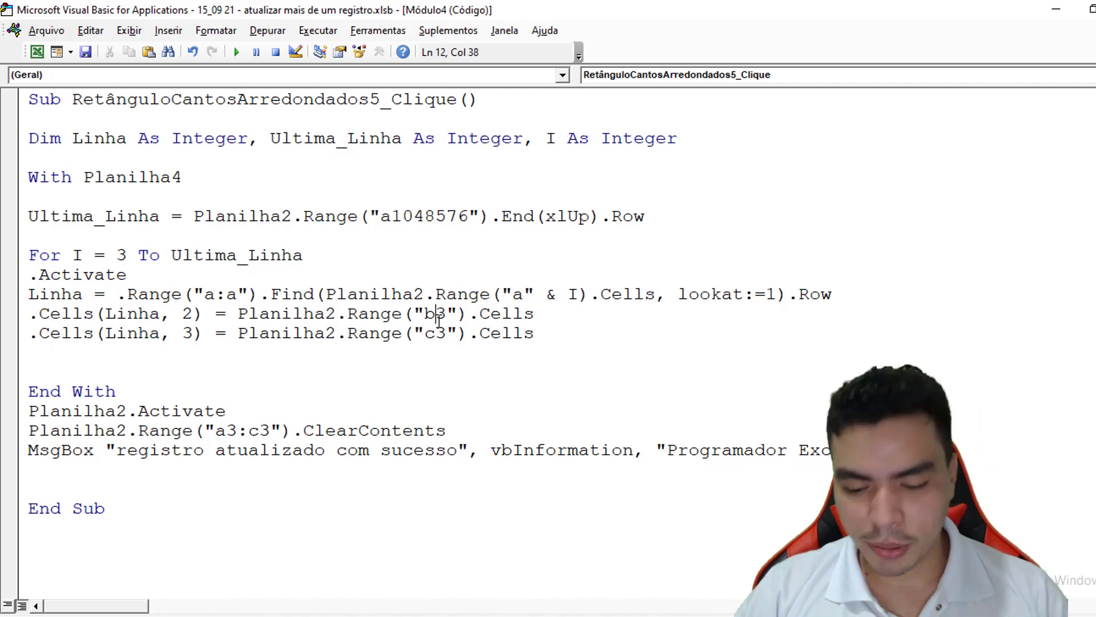
{"action": "key", "text": "BackSpace"}
{"action": "left_click", "coordinate": [448, 313]}
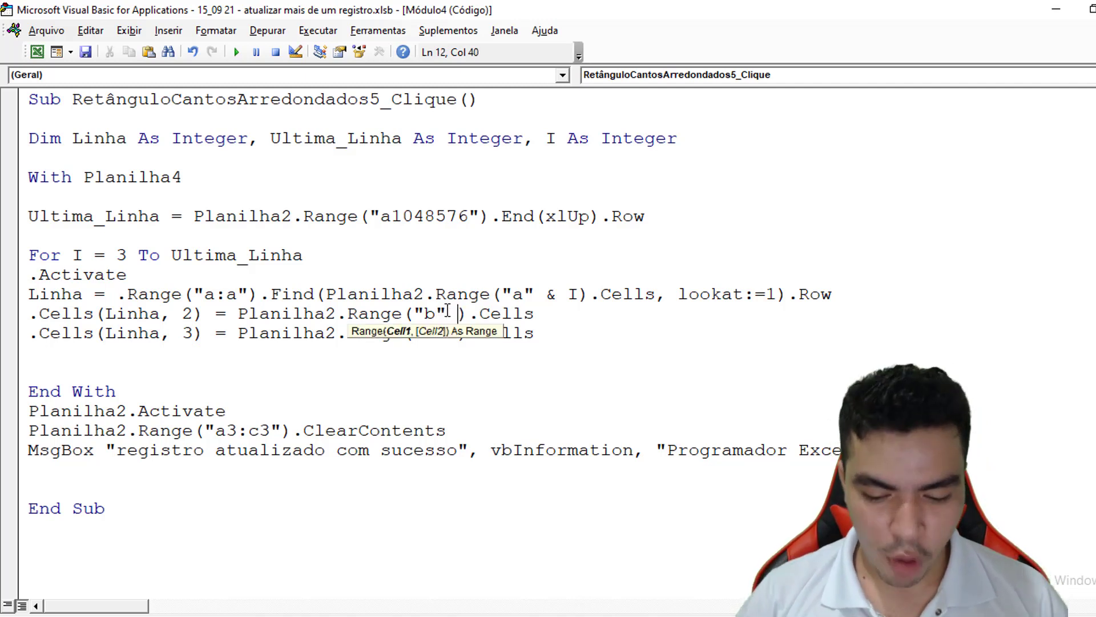
{"action": "type", "text": "& i"}
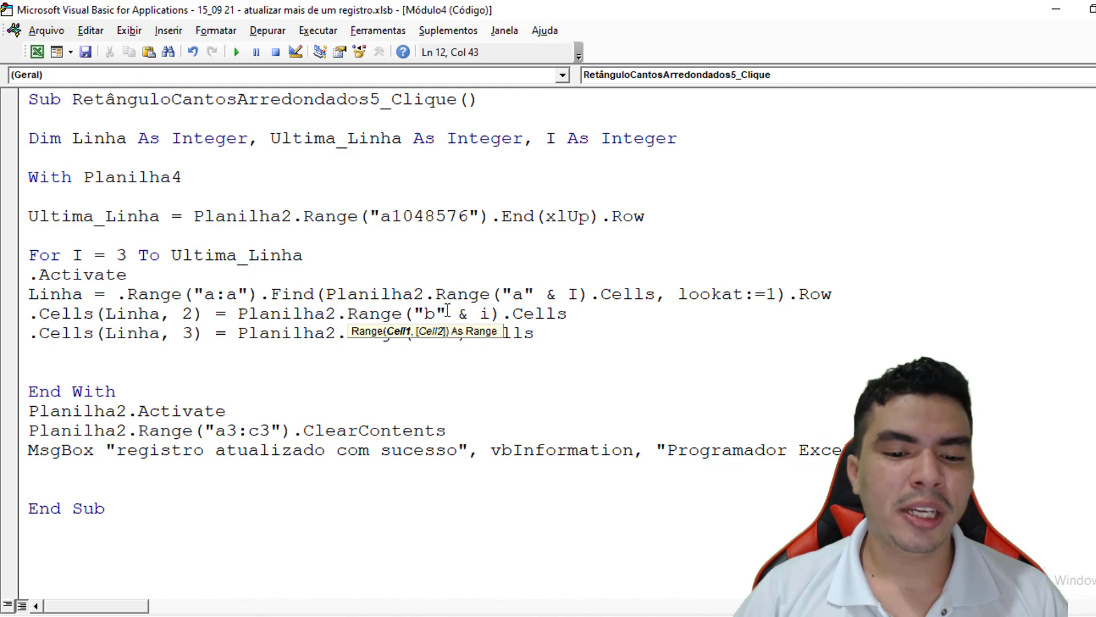
{"action": "left_click", "coordinate": [487, 376]}
{"action": "left_click", "coordinate": [441, 334]}
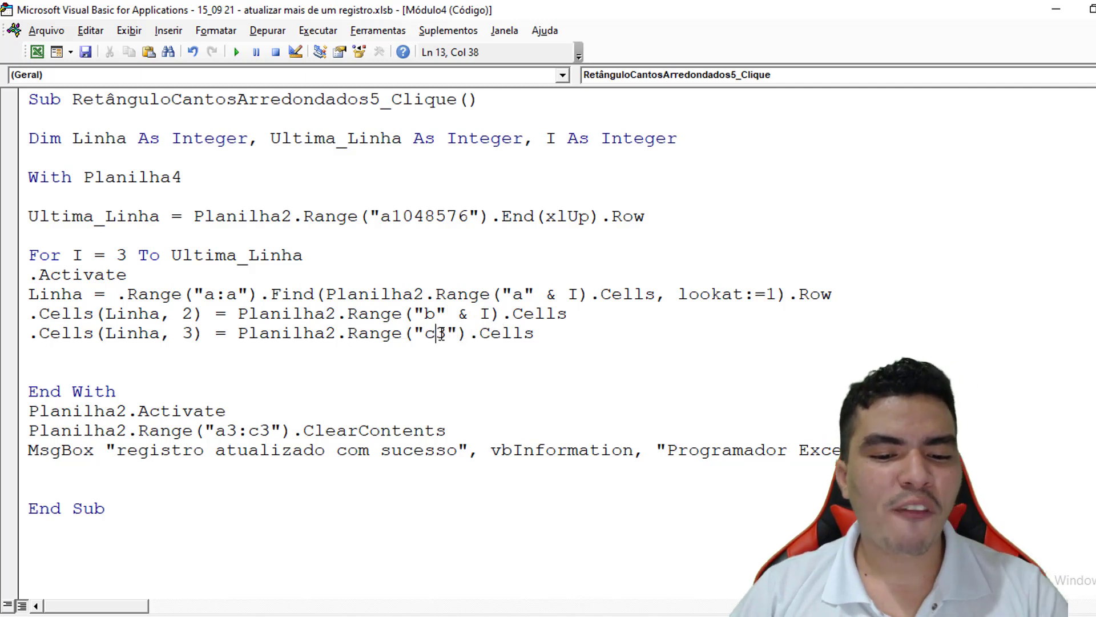
{"action": "key", "text": "Delete"}
{"action": "key", "text": "Delete"}
{"action": "type", "text": "\" "}
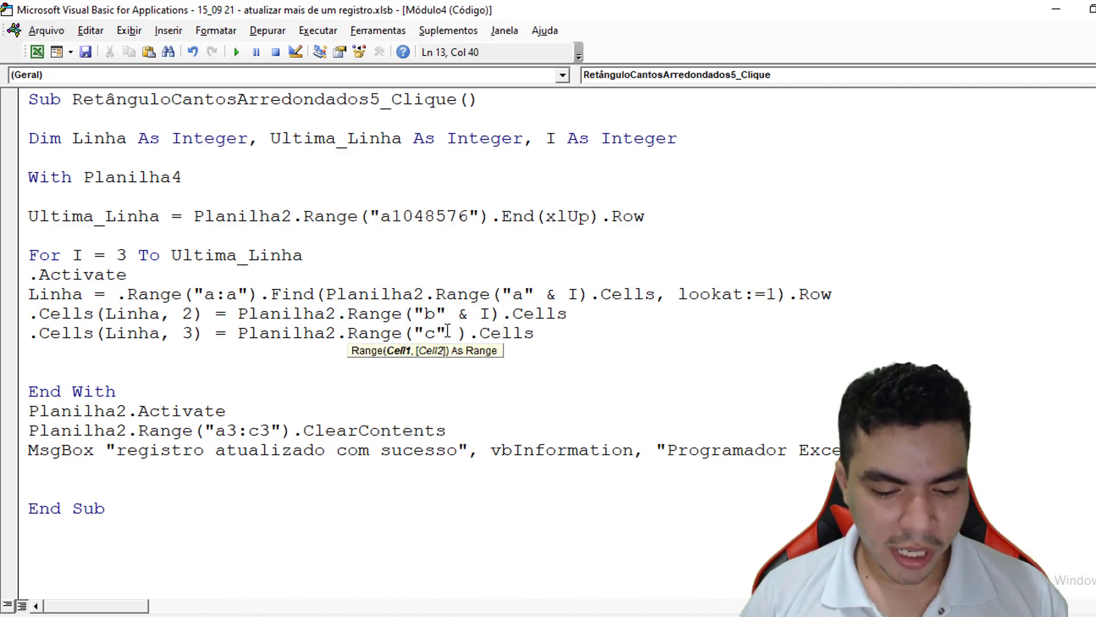
{"action": "type", "text": "& i"}
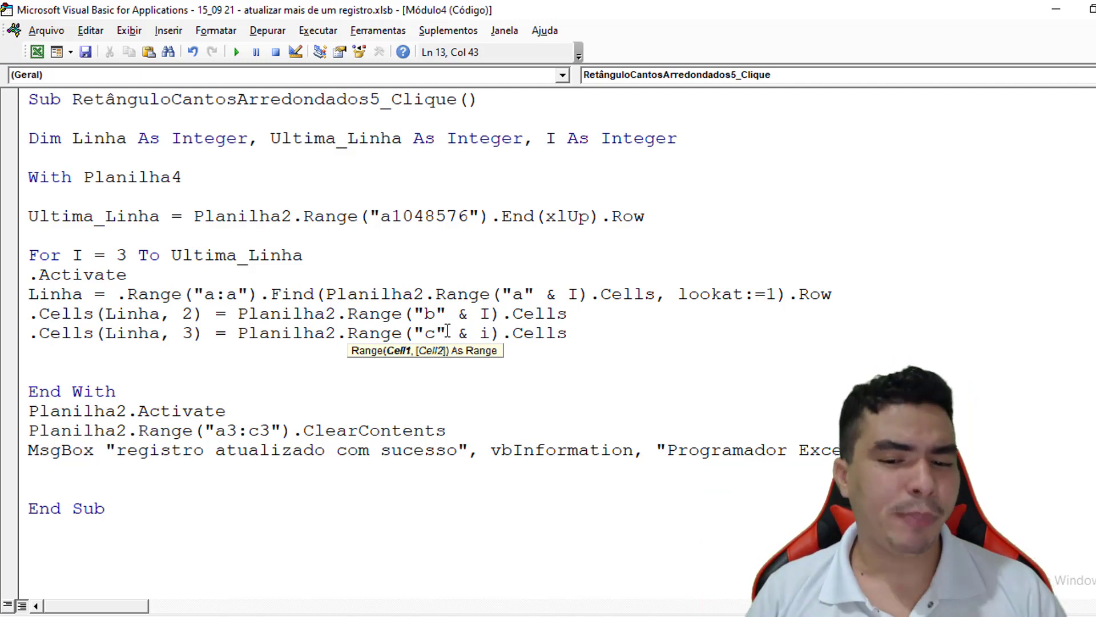
{"action": "left_click", "coordinate": [292, 400]}
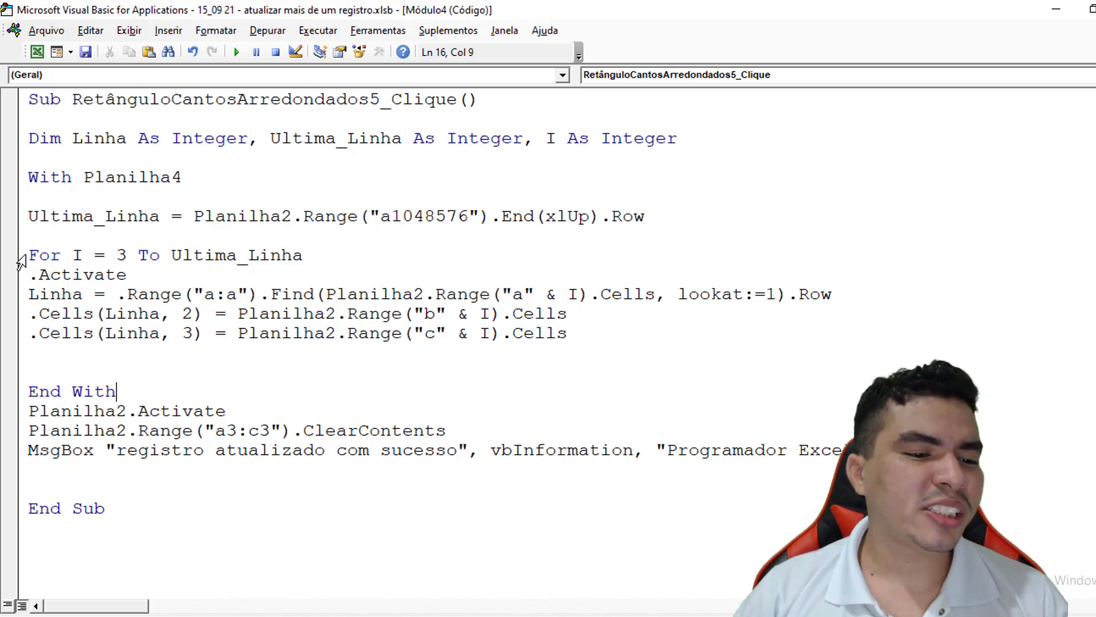
Add a Next I line on the blank line above End With to close the For loop
{"action": "left_click_drag", "start_coordinate": [27, 255], "coordinate": [64, 254]}
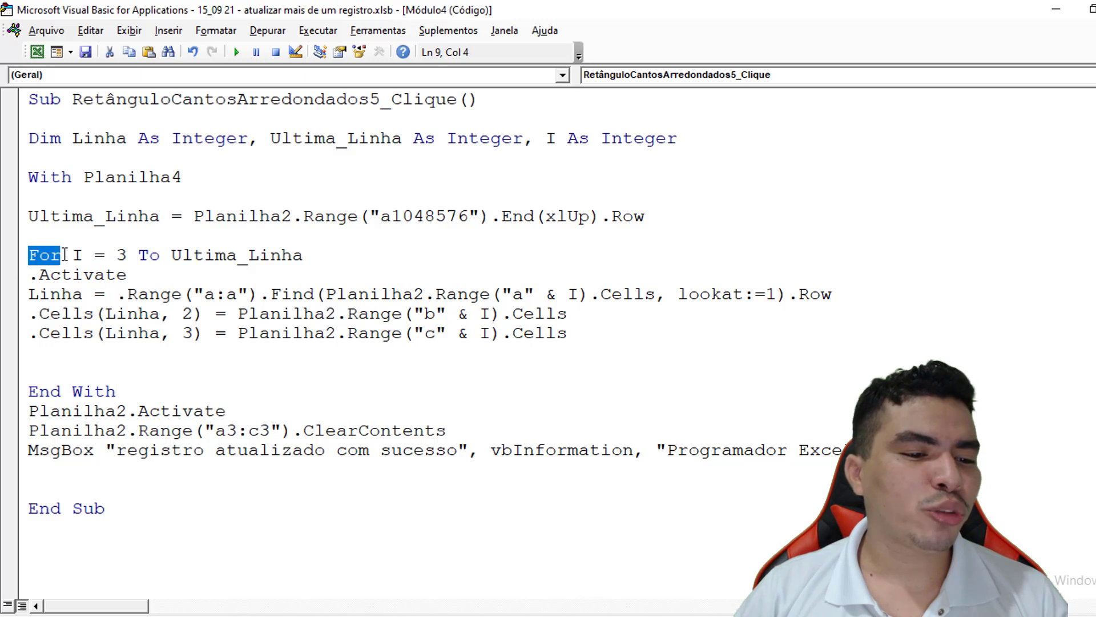
{"action": "left_click", "coordinate": [56, 353]}
{"action": "left_click", "coordinate": [53, 370]}
{"action": "type", "text": "ne"}
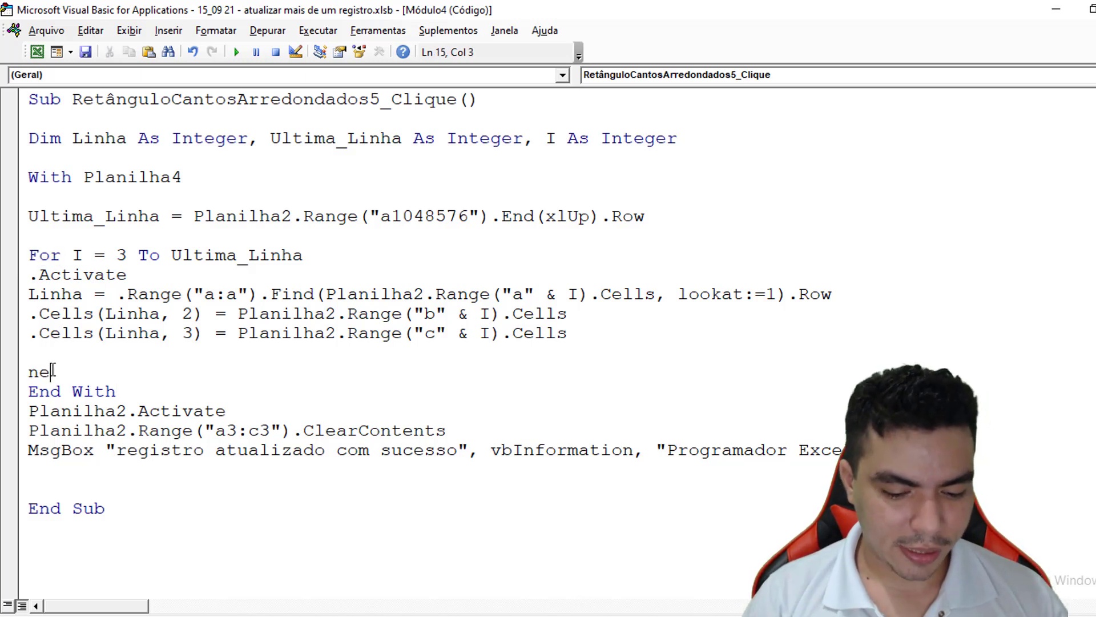
{"action": "type", "text": "xt"}
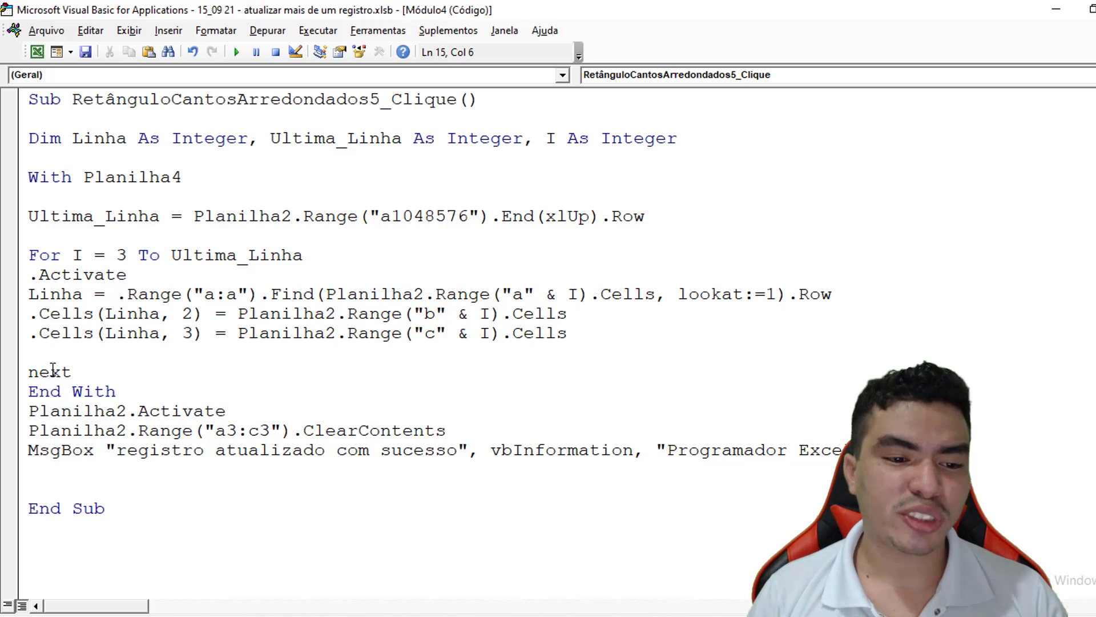
{"action": "type", "text": " i"}
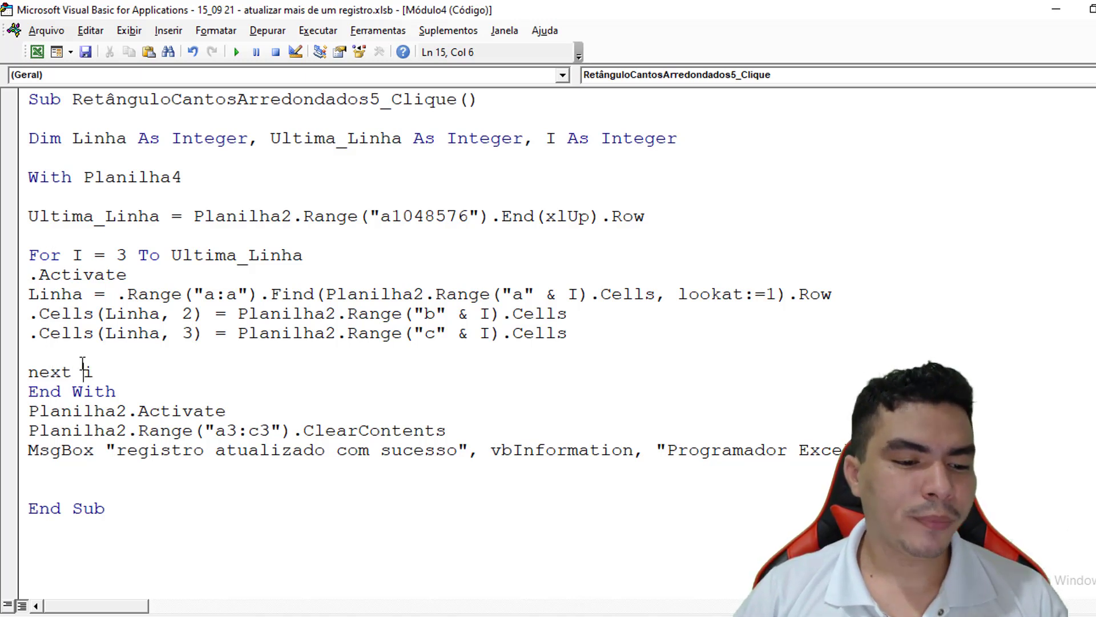
{"action": "left_click", "coordinate": [301, 372]}
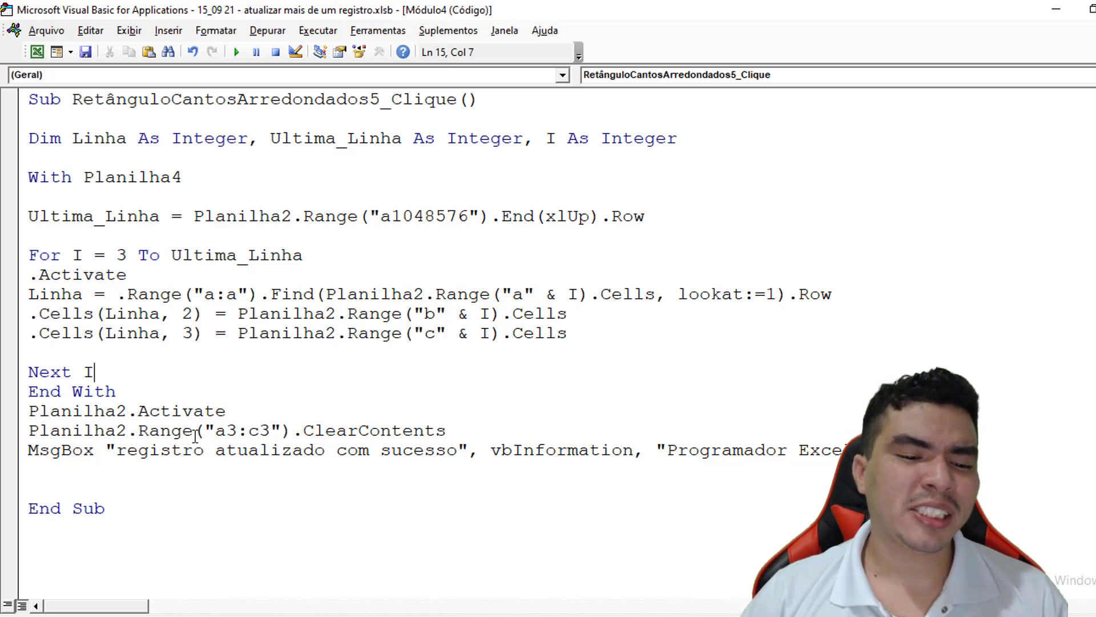
{"action": "left_click_drag", "start_coordinate": [260, 435], "coordinate": [273, 435]}
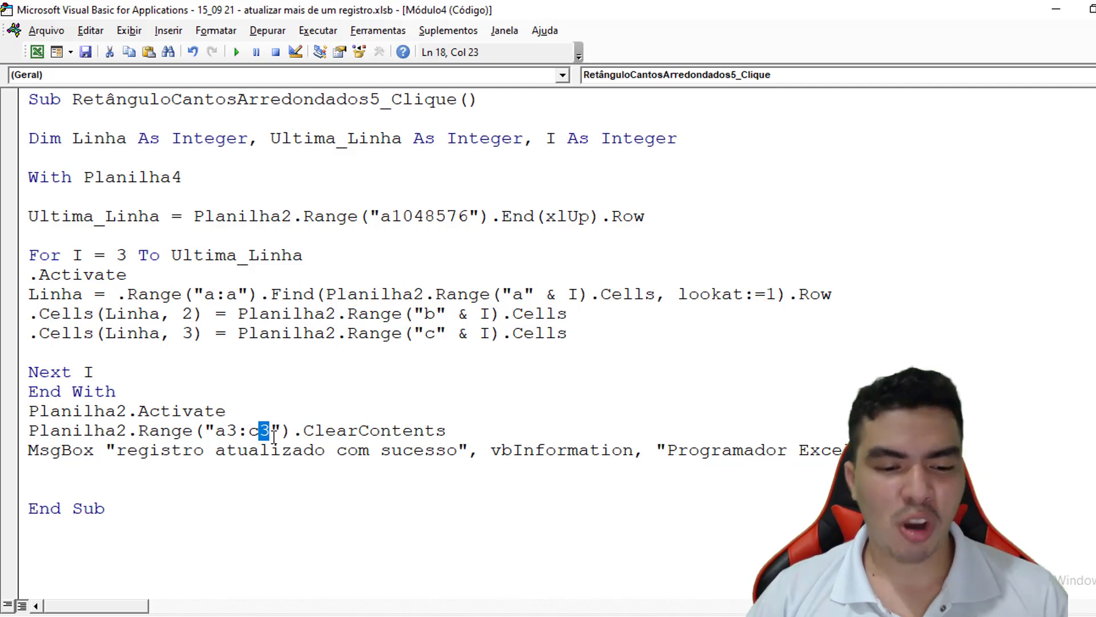
Change the ClearContents range from a3:c3 to a3:c100
{"action": "type", "text": "100"}
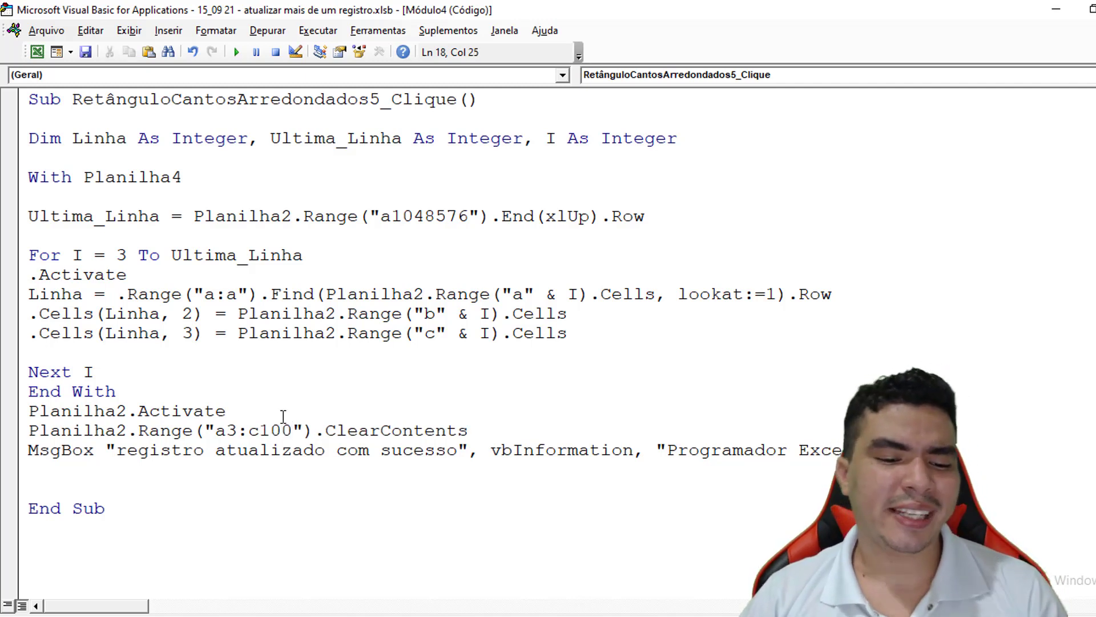
{"action": "left_click", "coordinate": [283, 417]}
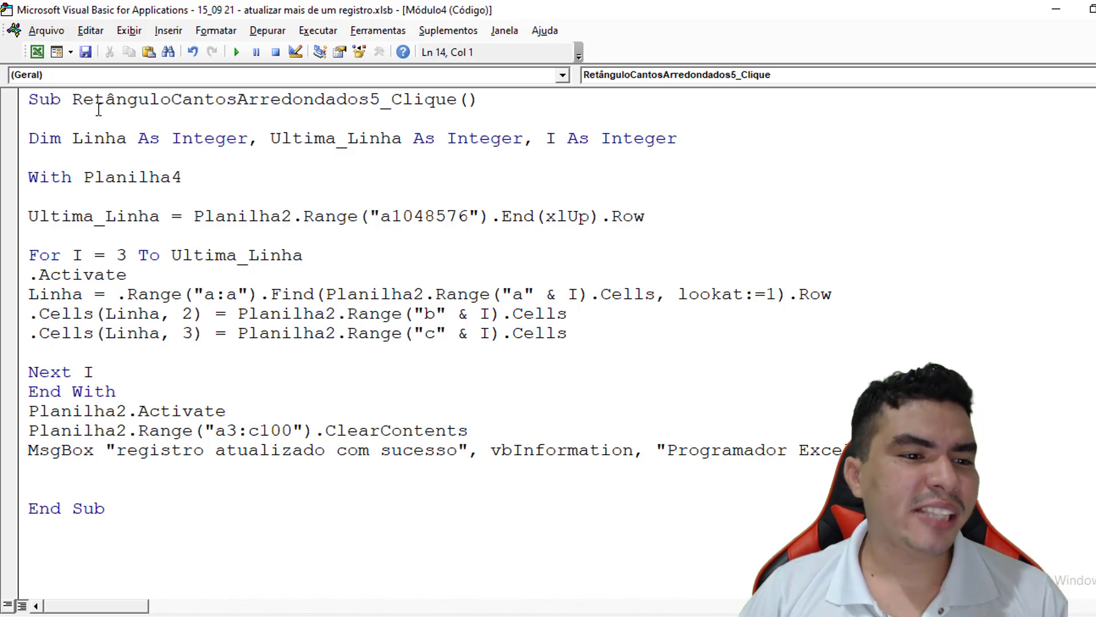
Back in Excel, clear the listed records in rows 3–8 and rerun the search to list all records
{"action": "left_click", "coordinate": [37, 53]}
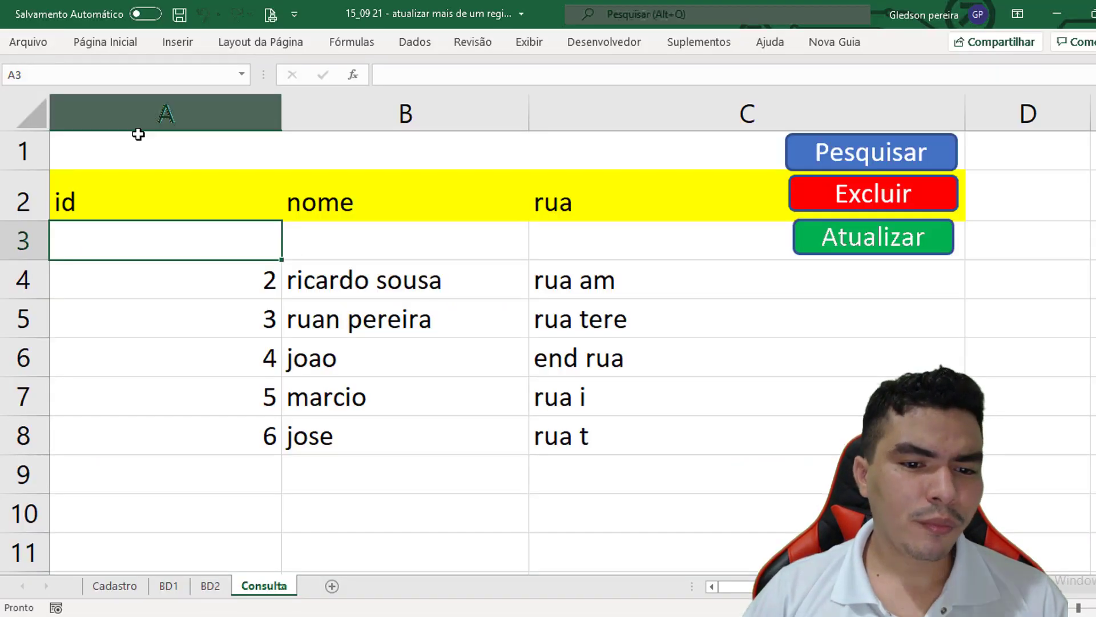
{"action": "left_click", "coordinate": [218, 194]}
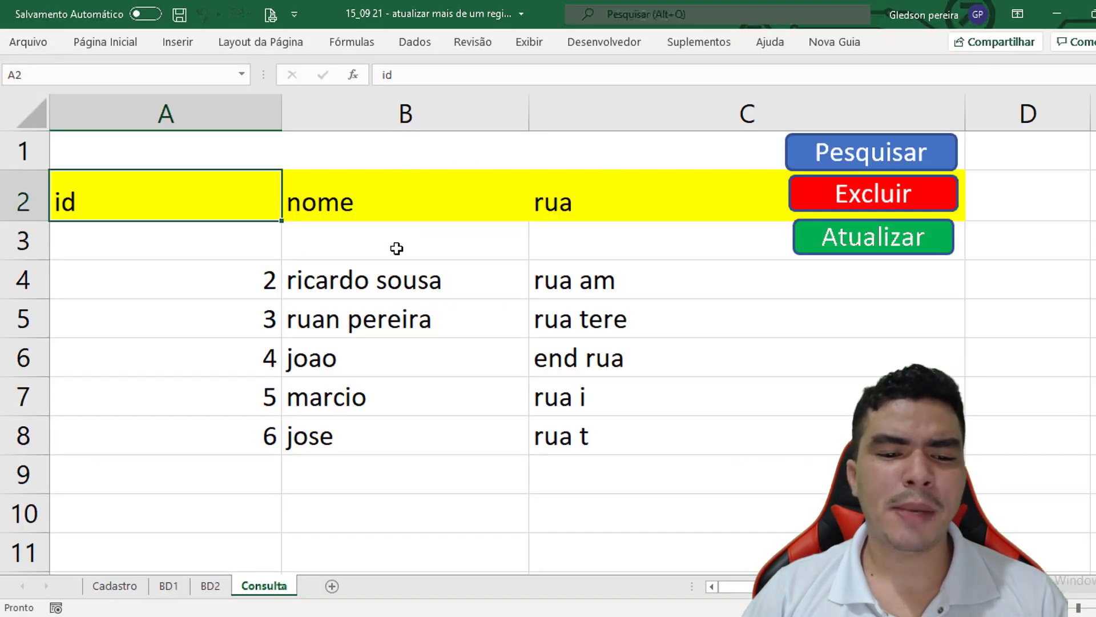
{"action": "left_click_drag", "start_coordinate": [279, 254], "coordinate": [638, 443]}
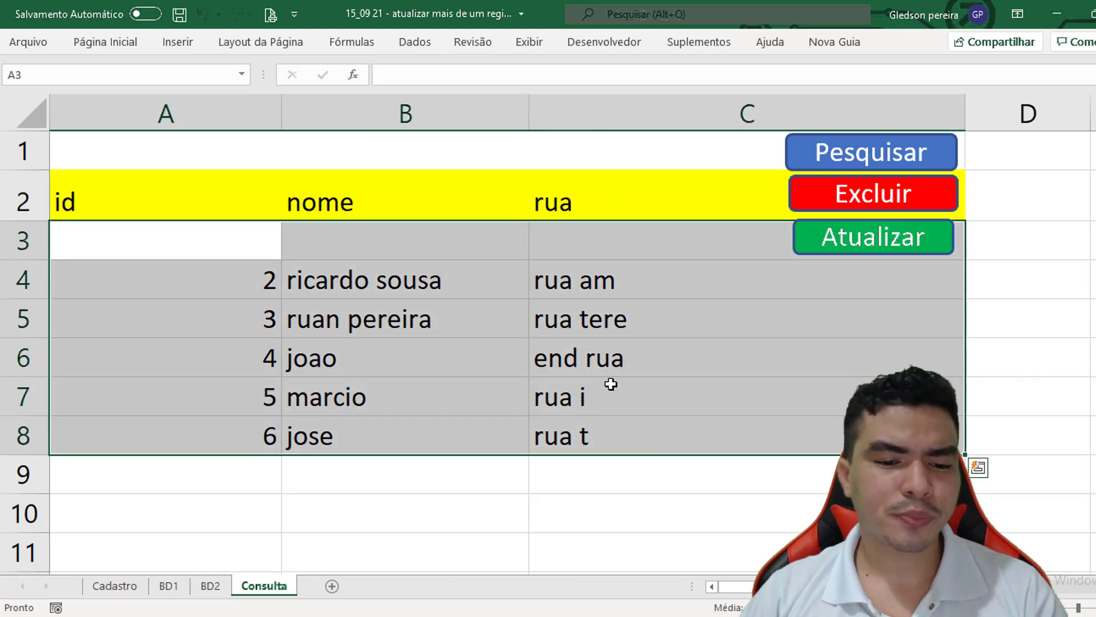
{"action": "key", "text": "Delete"}
{"action": "left_click_drag", "start_coordinate": [616, 308], "coordinate": [657, 280]}
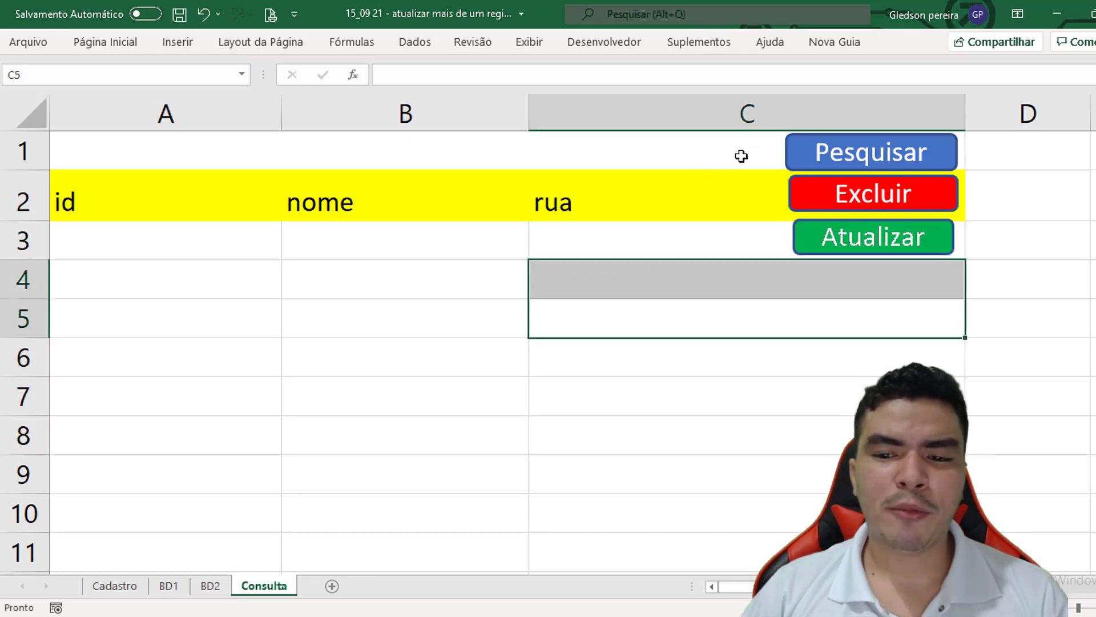
{"action": "left_click", "coordinate": [811, 166]}
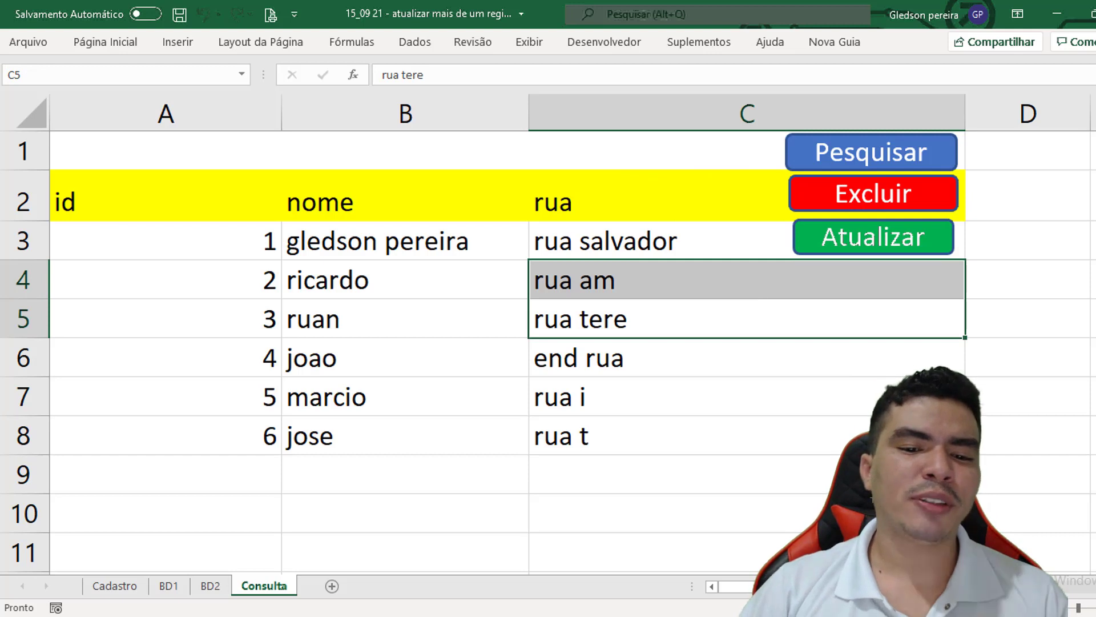
Delete the surname from the name in cell B3
{"action": "left_click", "coordinate": [439, 249]}
{"action": "double_click", "coordinate": [396, 251]}
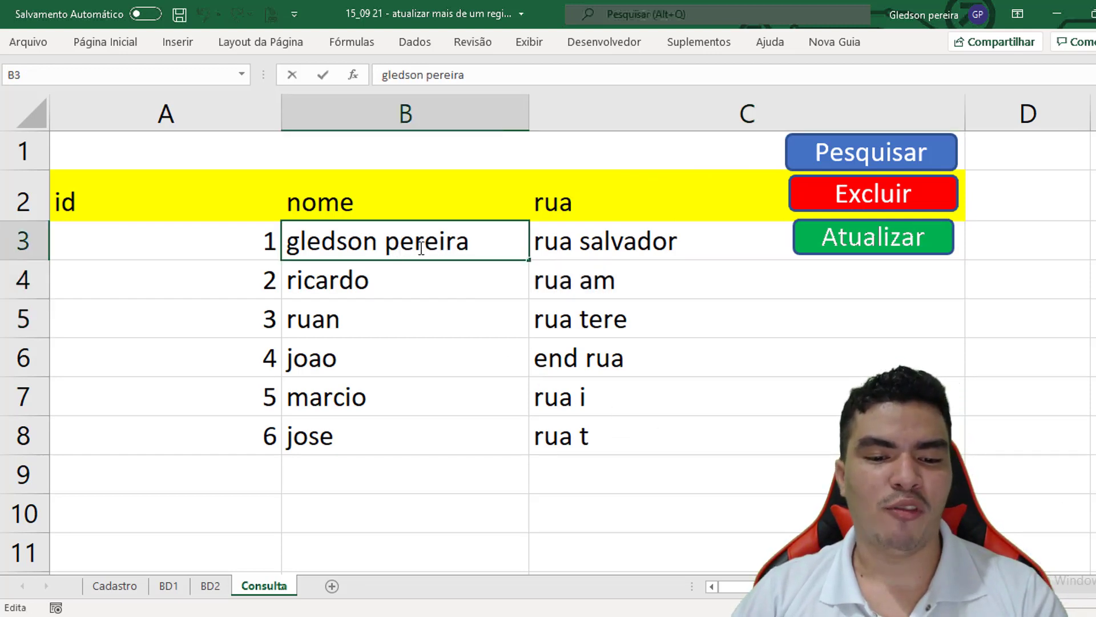
{"action": "double_click", "coordinate": [421, 248]}
{"action": "key", "text": "BackSpace"}
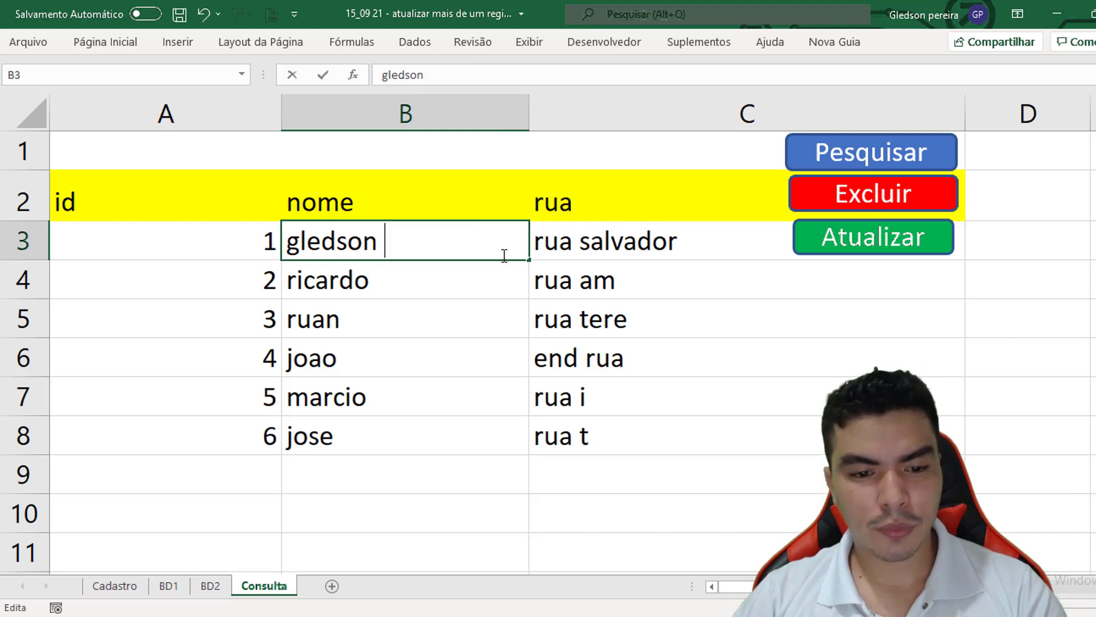
{"action": "left_click", "coordinate": [583, 246]}
Change the street in C3 to 'teste' and in C4 to 'zoenas', fixing a typo
{"action": "double_click", "coordinate": [593, 245]}
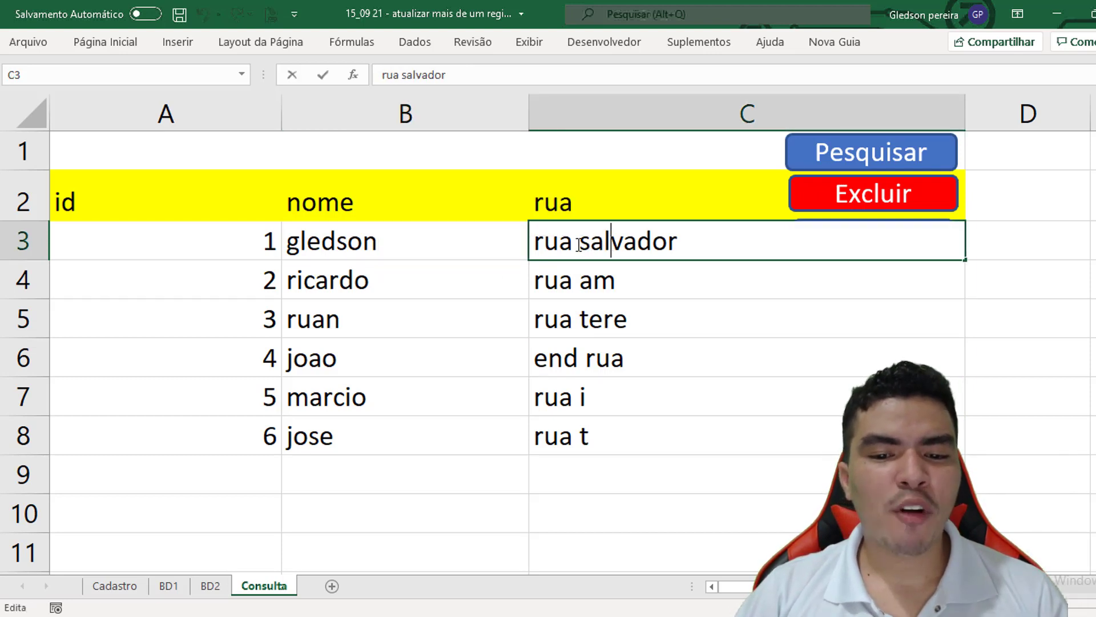
{"action": "left_click_drag", "start_coordinate": [579, 246], "coordinate": [701, 247]}
{"action": "type", "text": "tes"}
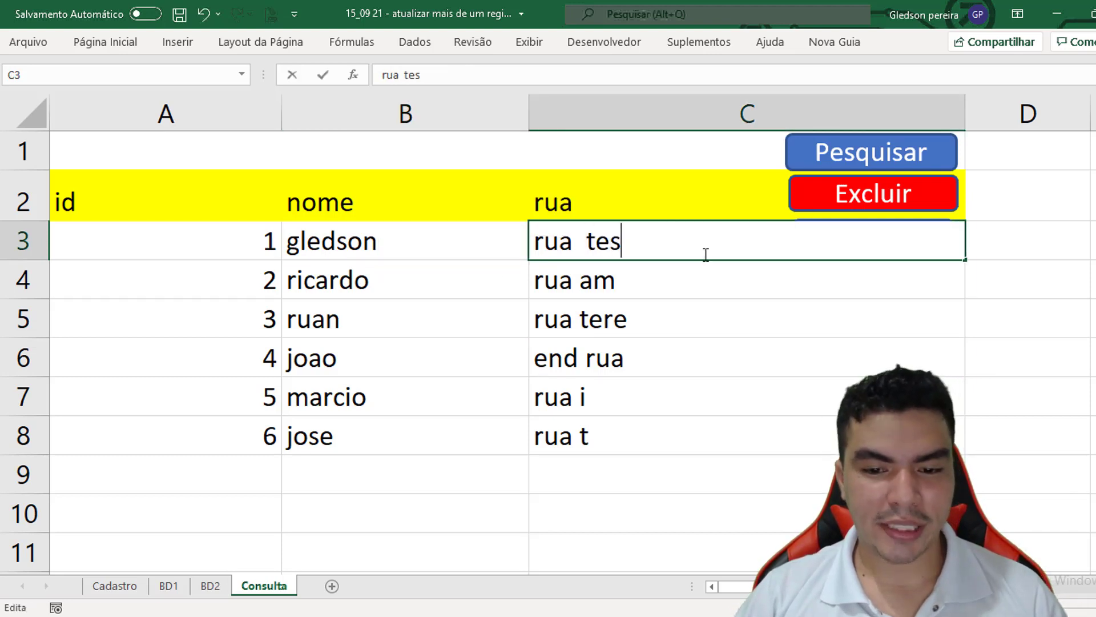
{"action": "type", "text": "te"}
{"action": "left_click", "coordinate": [695, 278]}
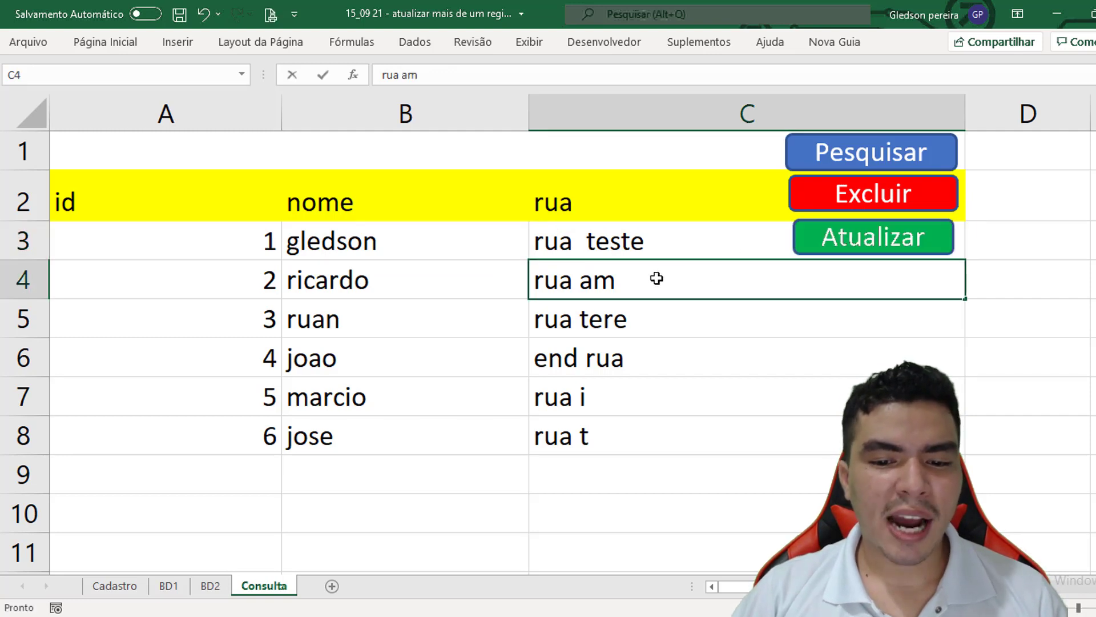
{"action": "double_click", "coordinate": [656, 278]}
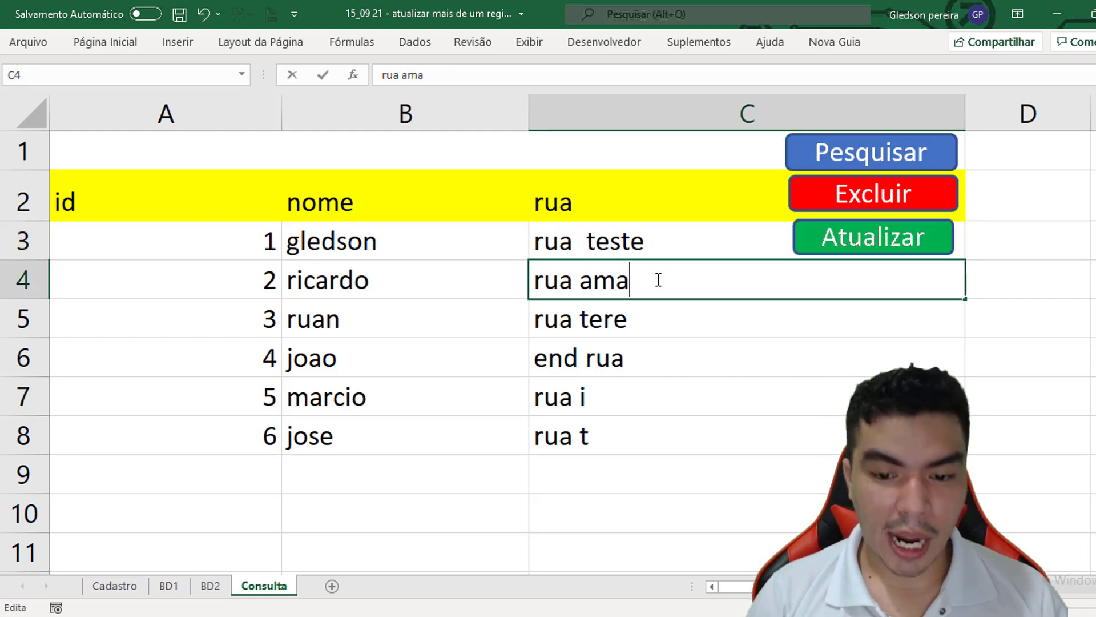
{"action": "type", "text": "zoenas"}
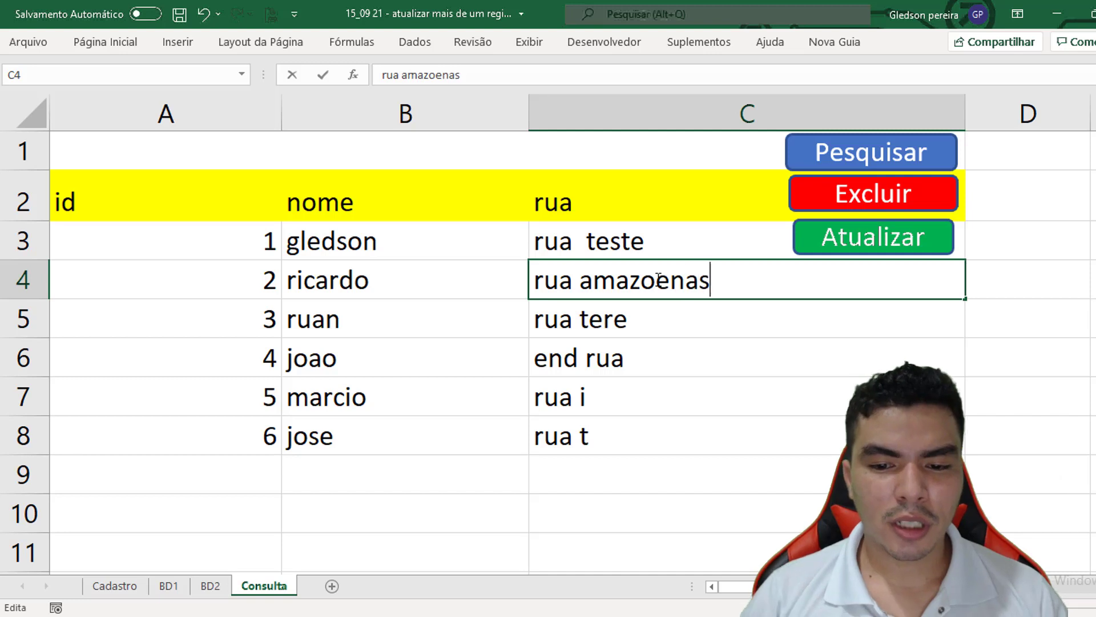
{"action": "left_click", "coordinate": [657, 280]}
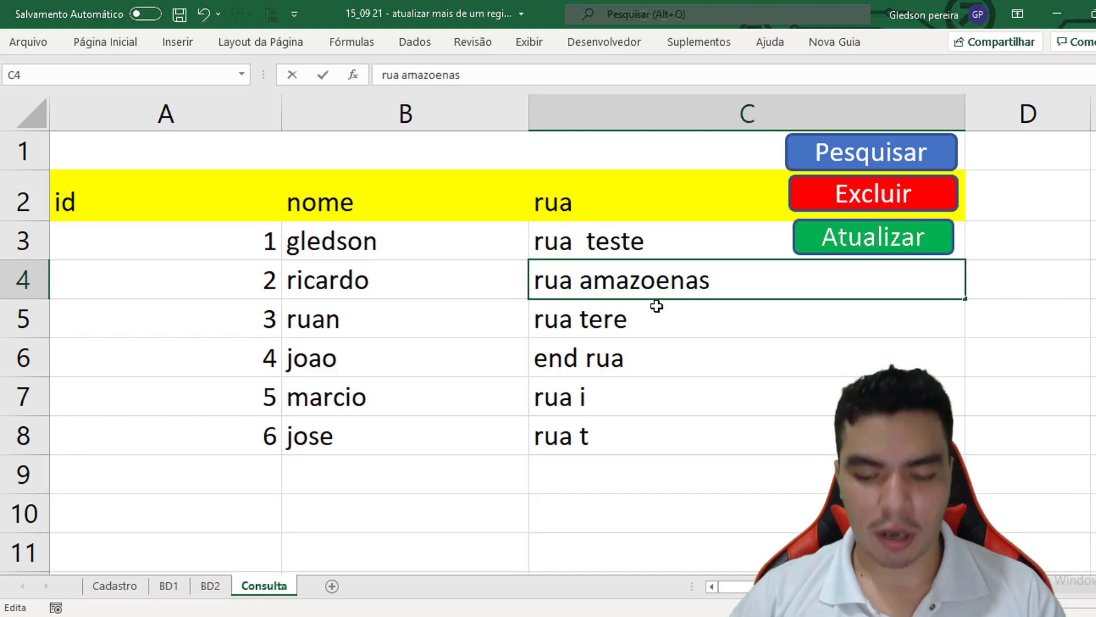
{"action": "key", "text": "Delete"}
{"action": "left_click", "coordinate": [644, 326]}
Edit the streets in C5 and C6, and end C7 with 'salvador' and C8 with 'paraiso'
{"action": "double_click", "coordinate": [604, 329]}
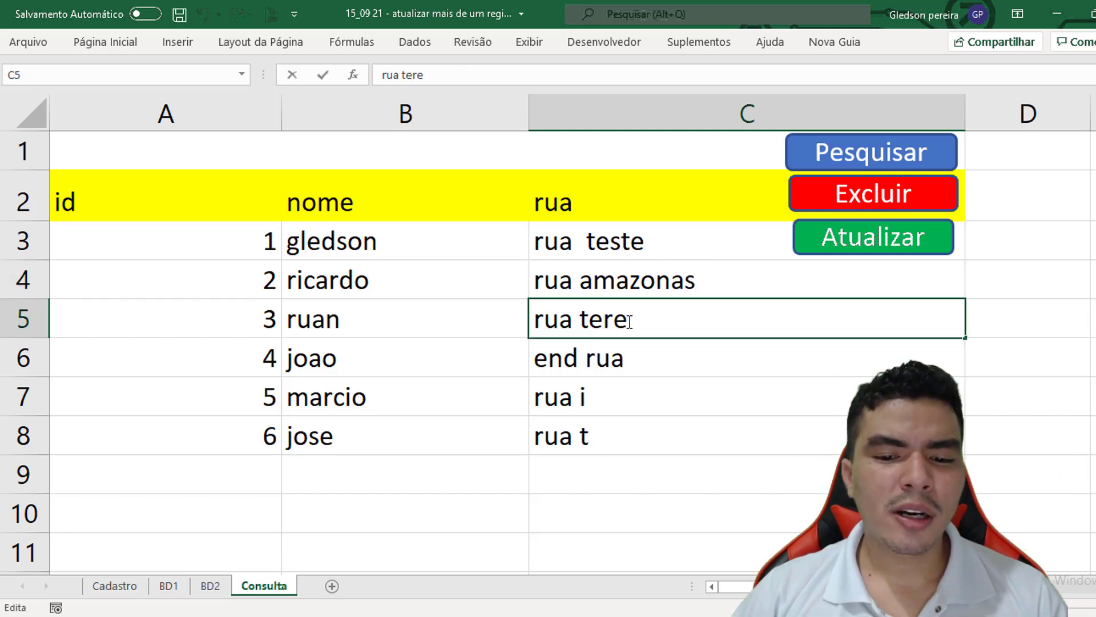
{"action": "left_click", "coordinate": [631, 326]}
{"action": "type", "text": "z"}
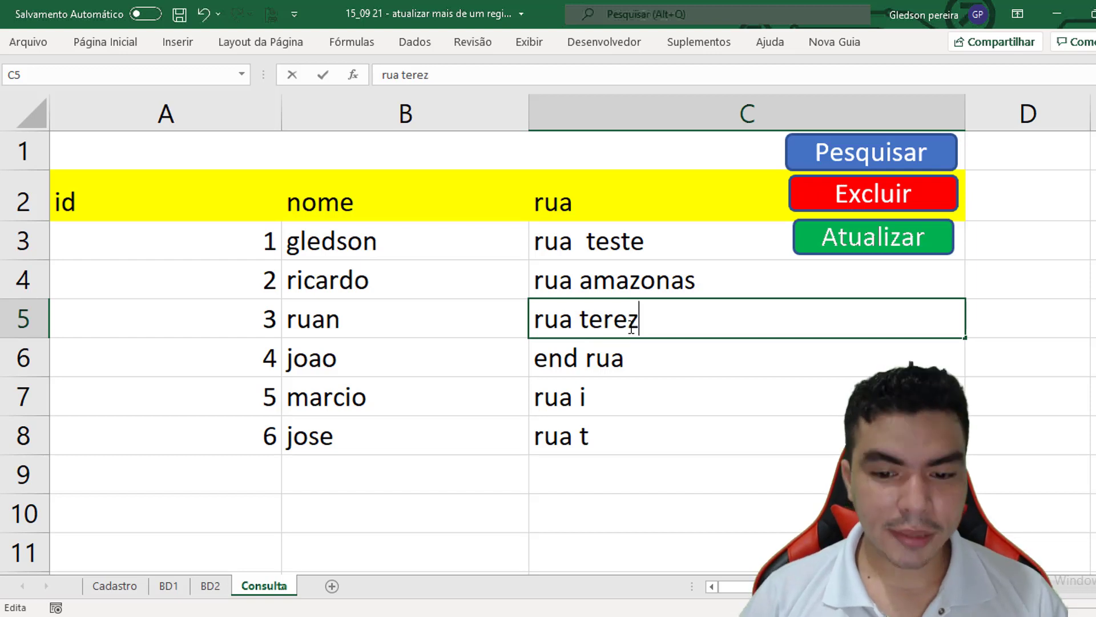
{"action": "type", "text": "a"}
{"action": "left_click", "coordinate": [655, 369]}
{"action": "double_click", "coordinate": [658, 369]}
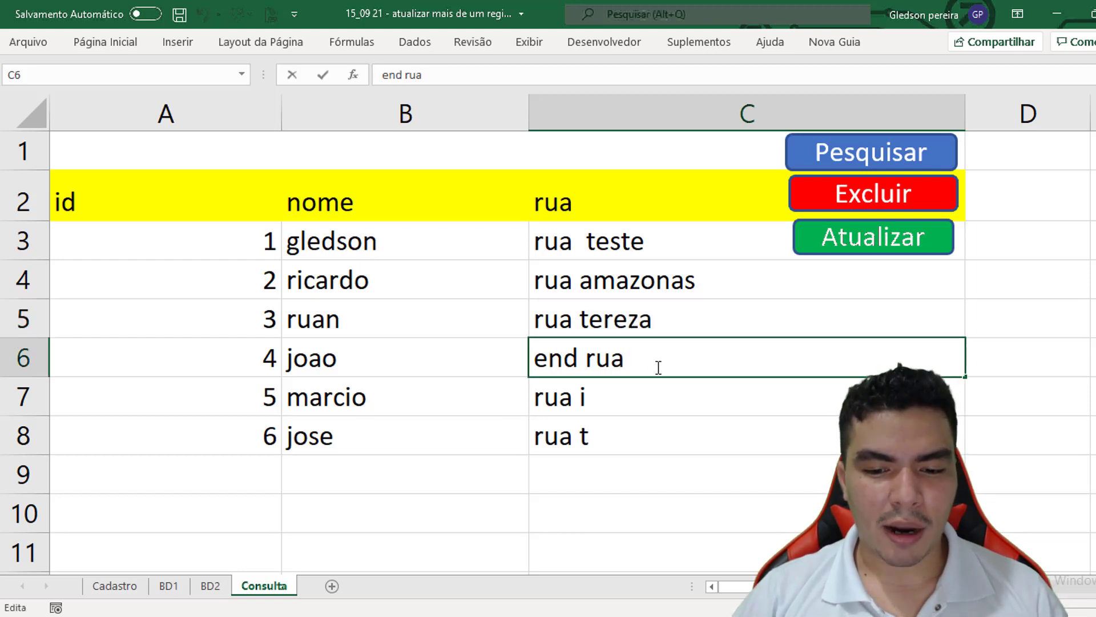
{"action": "type", "text": " i"}
{"action": "left_click", "coordinate": [644, 393]}
{"action": "double_click", "coordinate": [603, 397]}
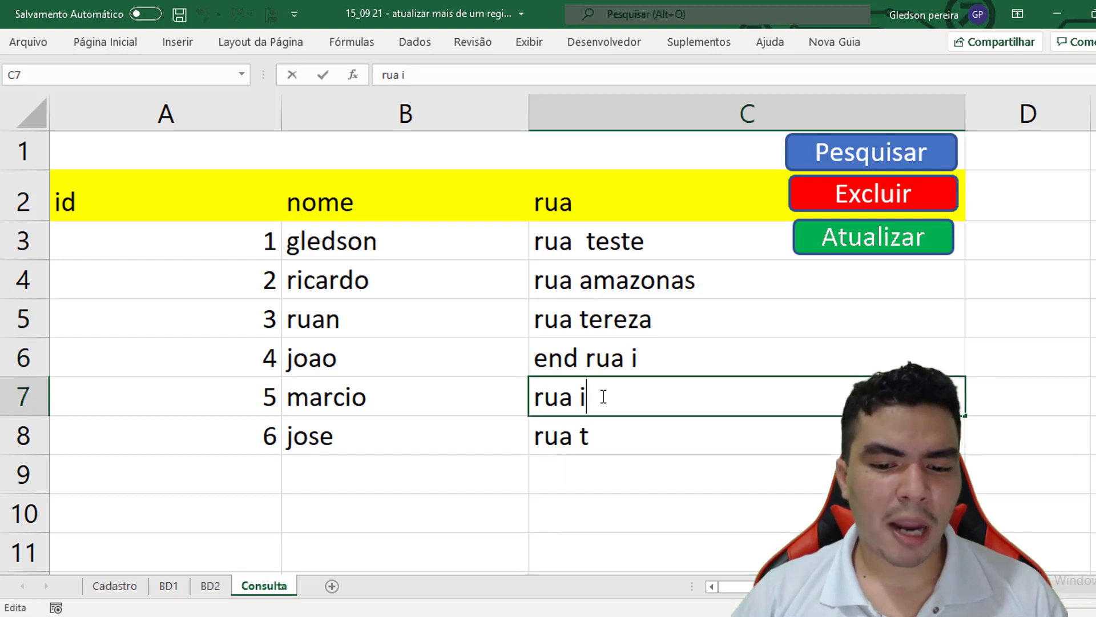
{"action": "double_click", "coordinate": [600, 400]}
{"action": "type", "text": "salvad"}
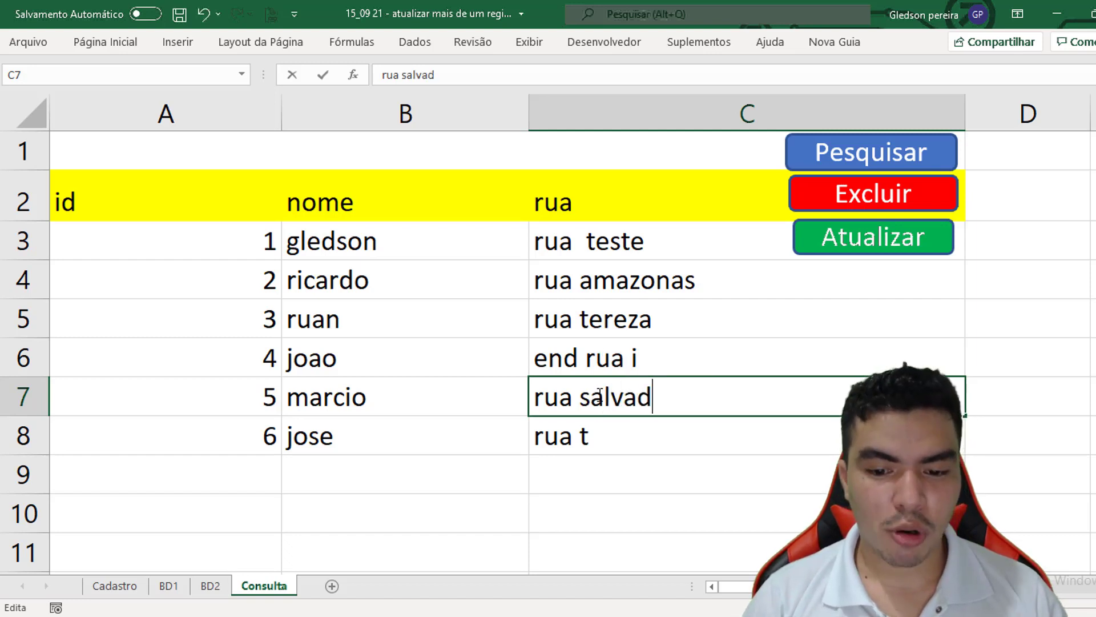
{"action": "type", "text": "or"}
{"action": "double_click", "coordinate": [596, 437]}
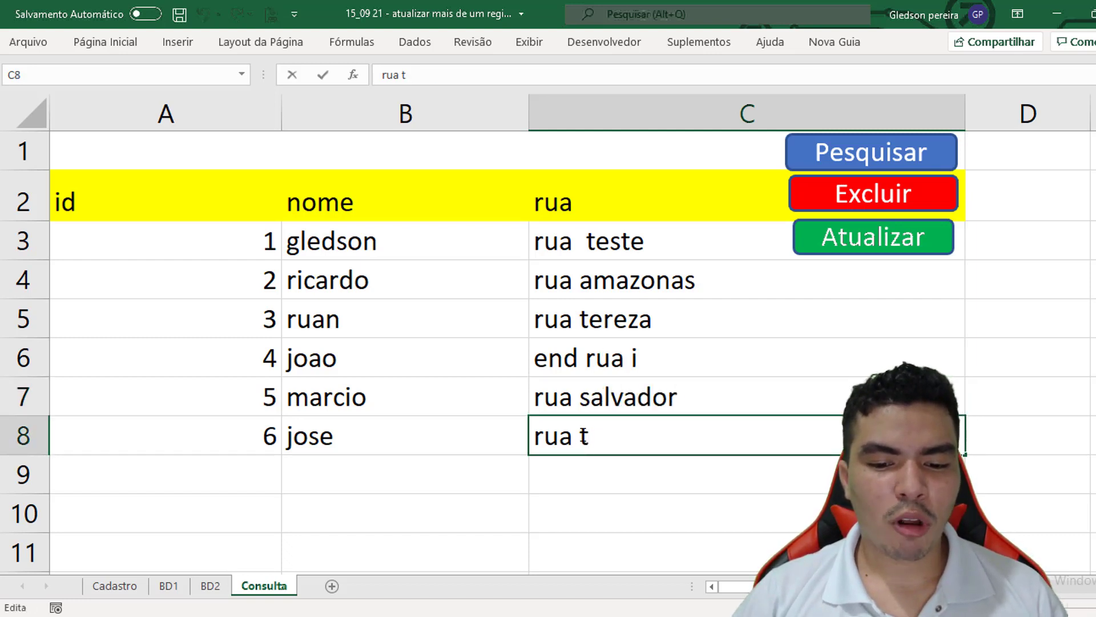
{"action": "double_click", "coordinate": [599, 436]}
{"action": "type", "text": "paraiso"}
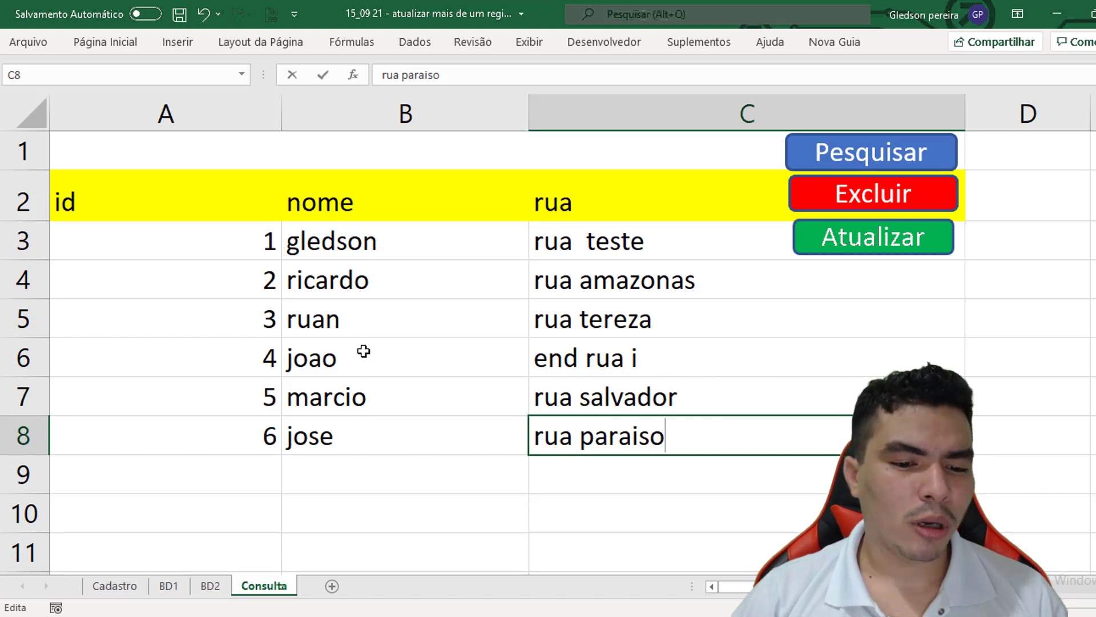
Append a surname to the names in cells B5 and B4
{"action": "left_click", "coordinate": [365, 330]}
{"action": "double_click", "coordinate": [365, 330]}
{"action": "type", "text": "sousa"}
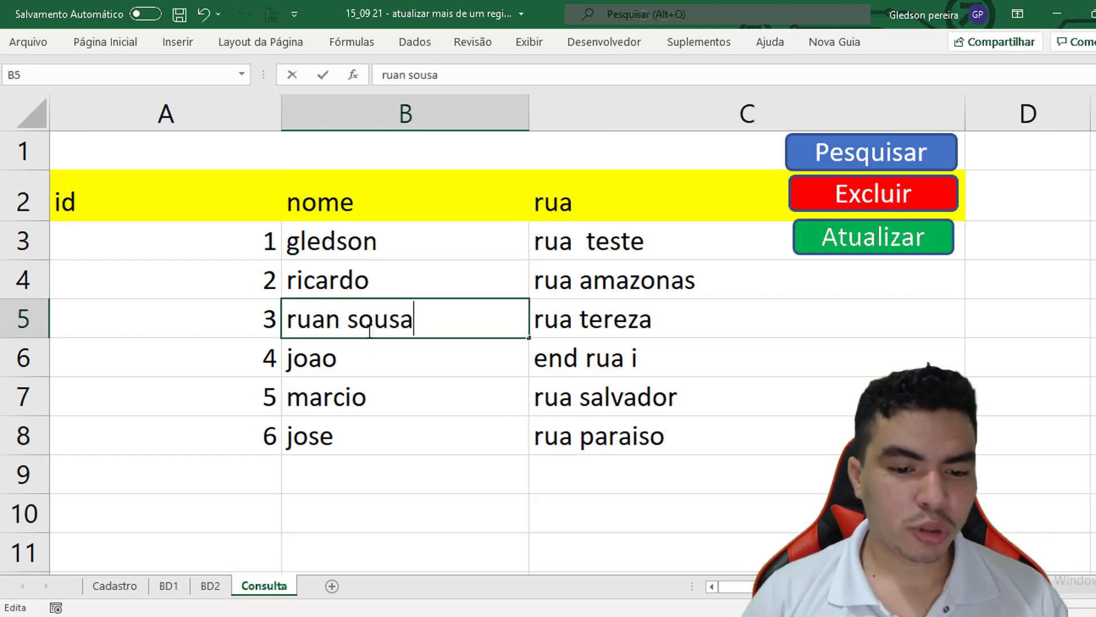
{"action": "left_click", "coordinate": [411, 274]}
{"action": "double_click", "coordinate": [413, 276]}
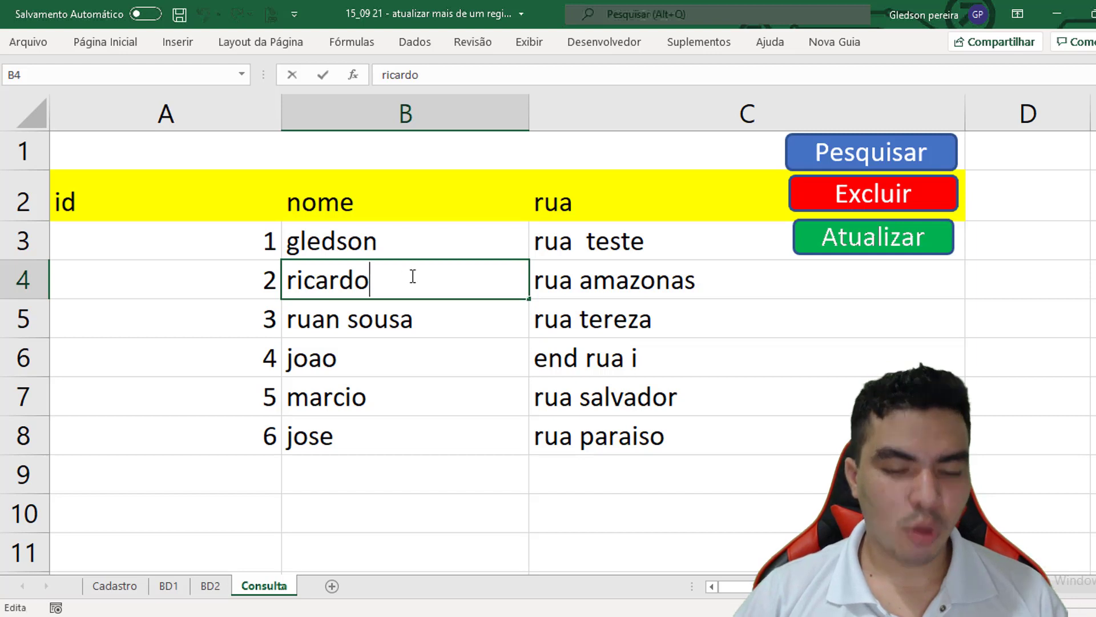
{"action": "type", "text": " pereira"}
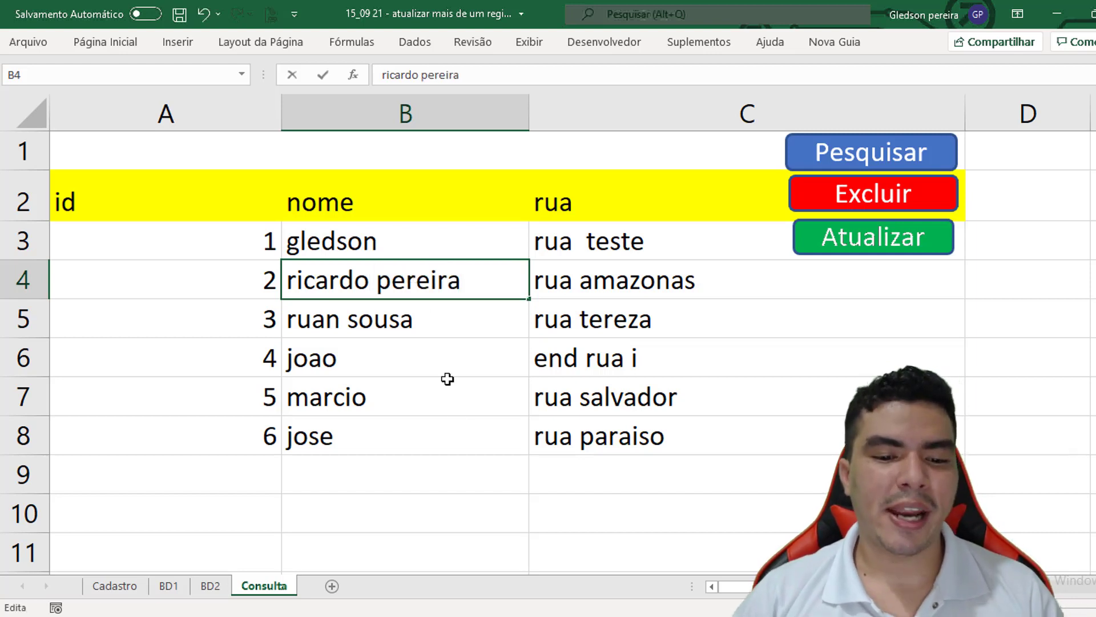
{"action": "left_click", "coordinate": [460, 425]}
Run Atualizar, dismiss the success message, check the updated records in BD1, then return to Consulta
{"action": "left_click", "coordinate": [894, 239]}
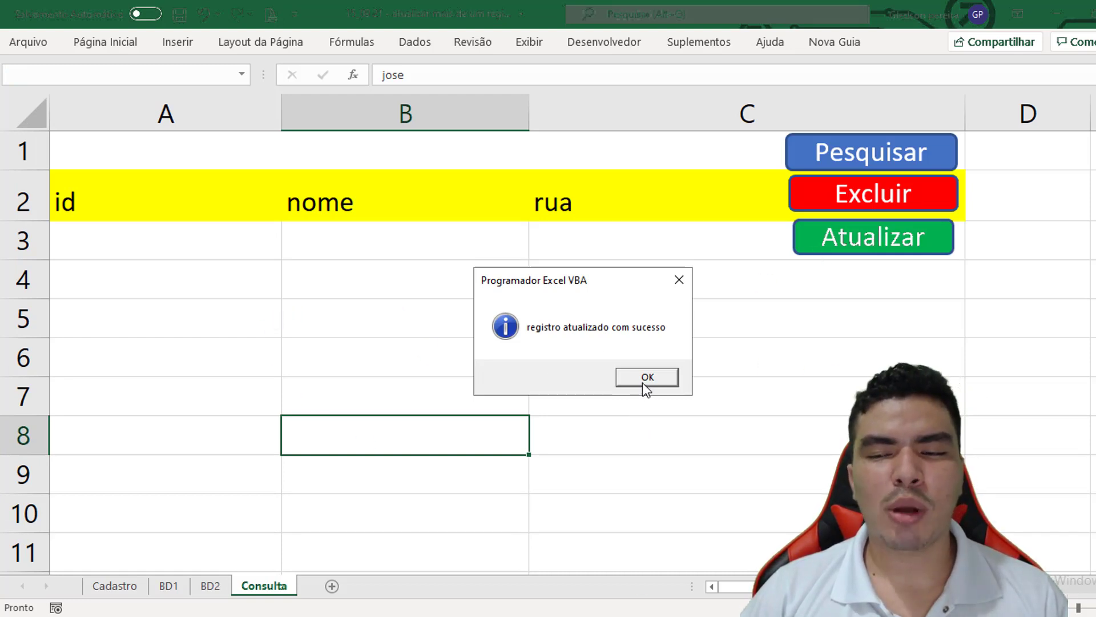
{"action": "left_click", "coordinate": [647, 377]}
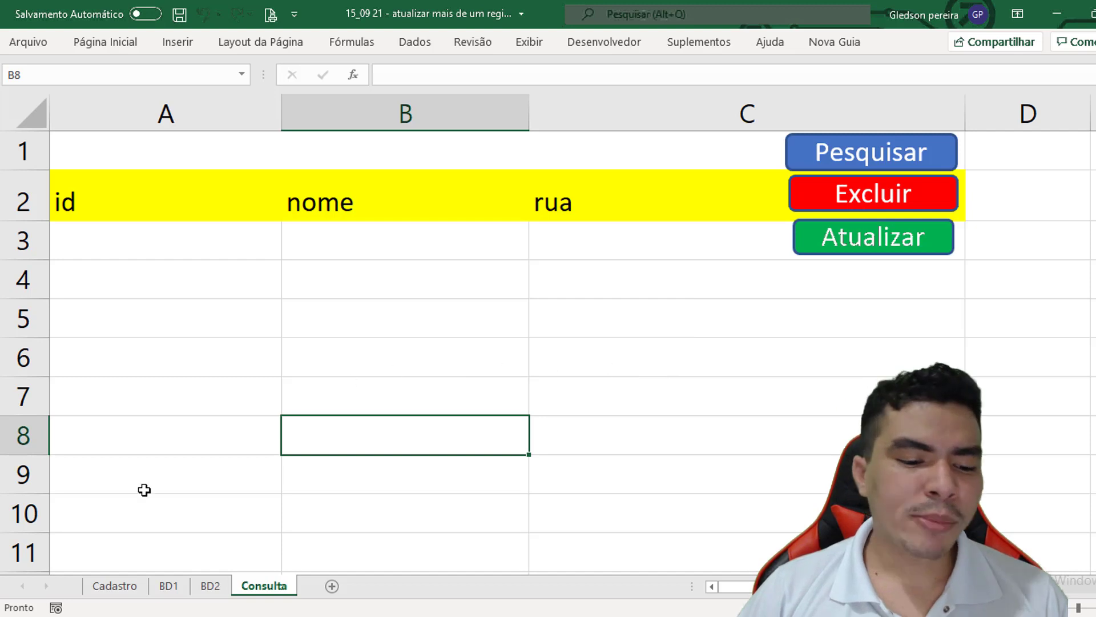
{"action": "left_click", "coordinate": [170, 584]}
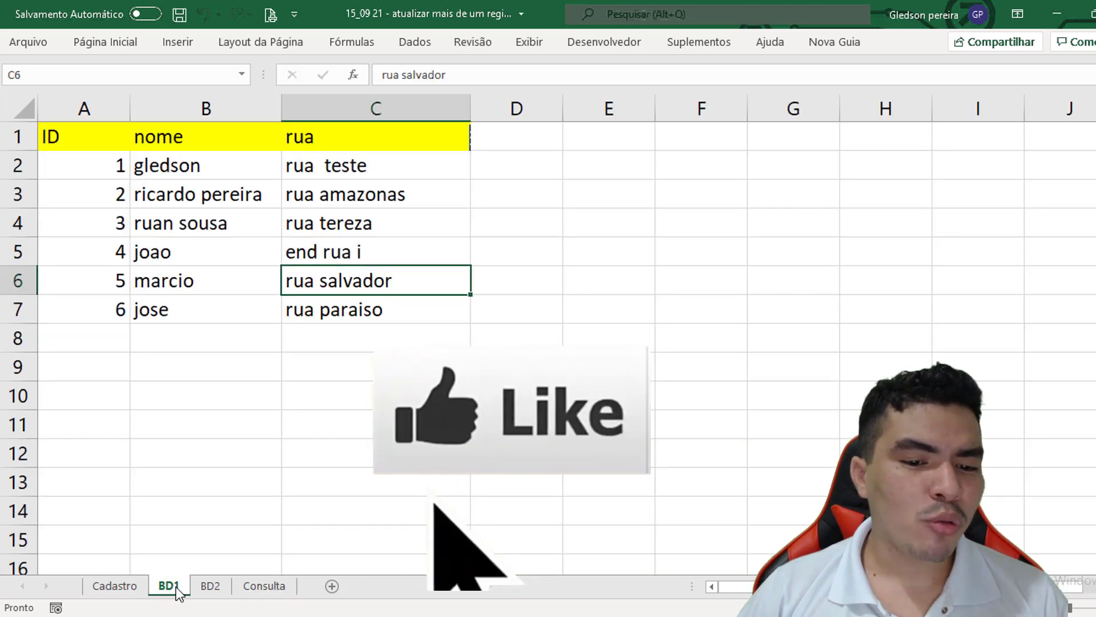
{"action": "left_click", "coordinate": [349, 167]}
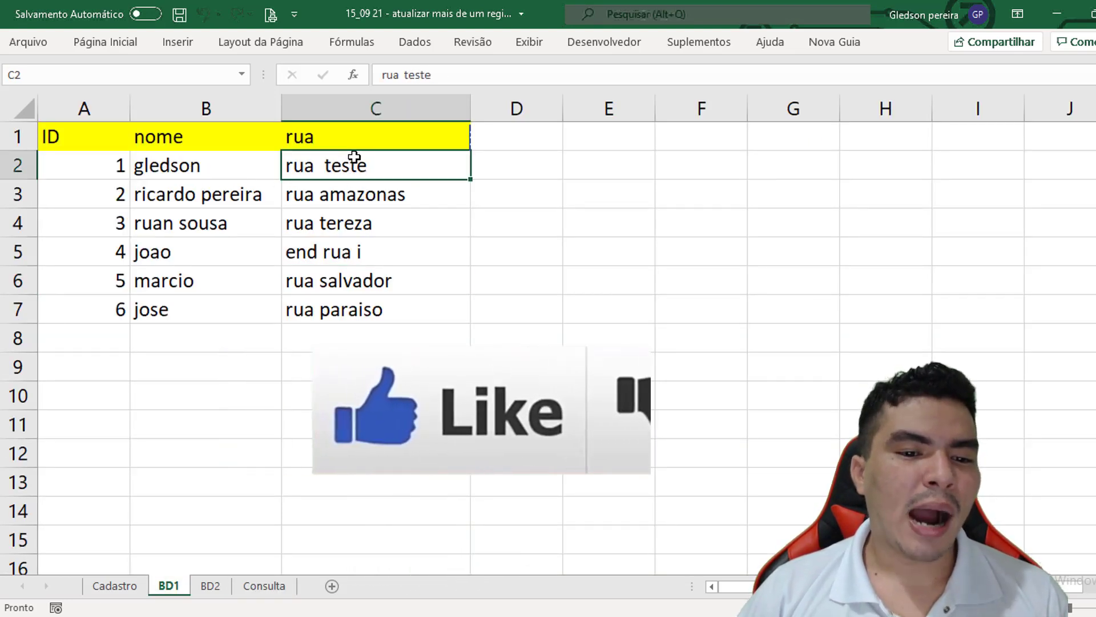
{"action": "left_click", "coordinate": [206, 196]}
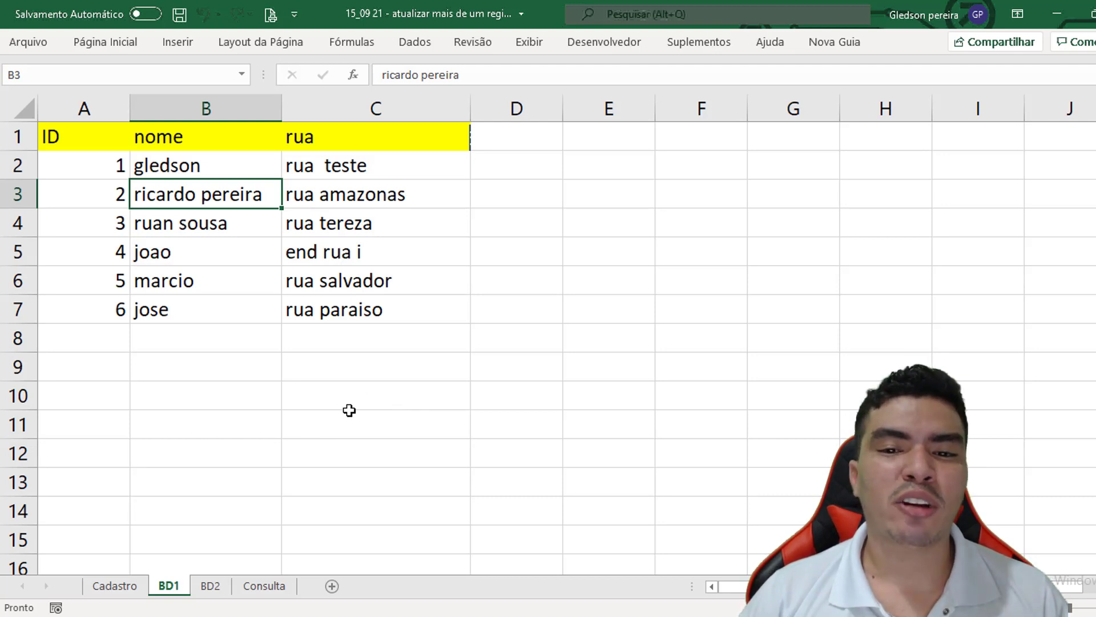
{"action": "left_click", "coordinate": [262, 586]}
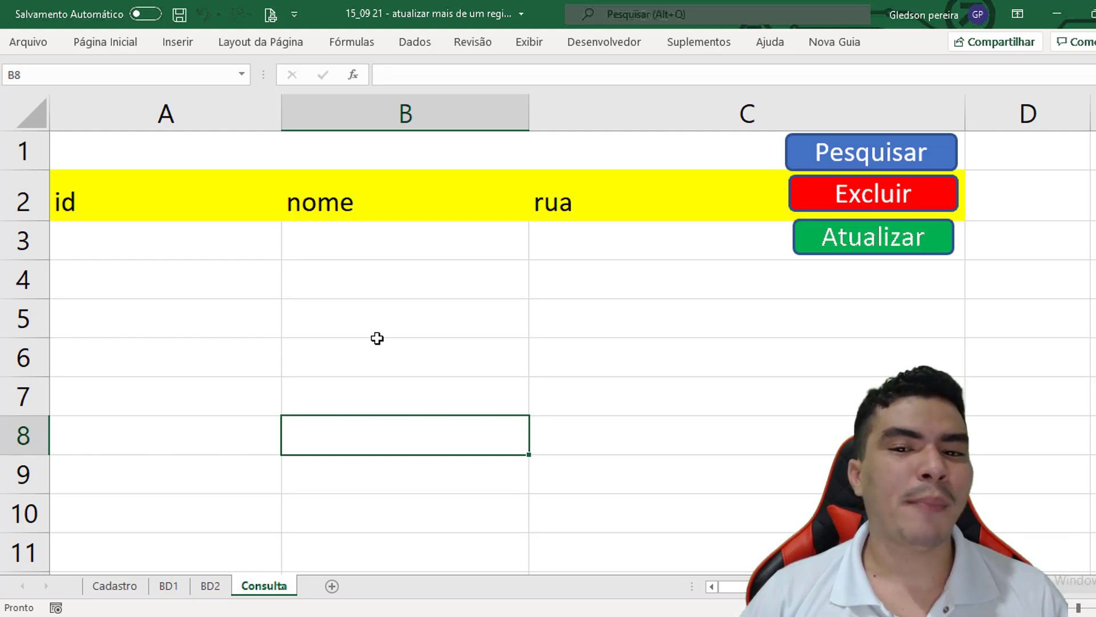
Search Consulta for records matching 'gl' using Pesquisar
{"action": "left_click", "coordinate": [465, 160]}
{"action": "type", "text": "gl"}
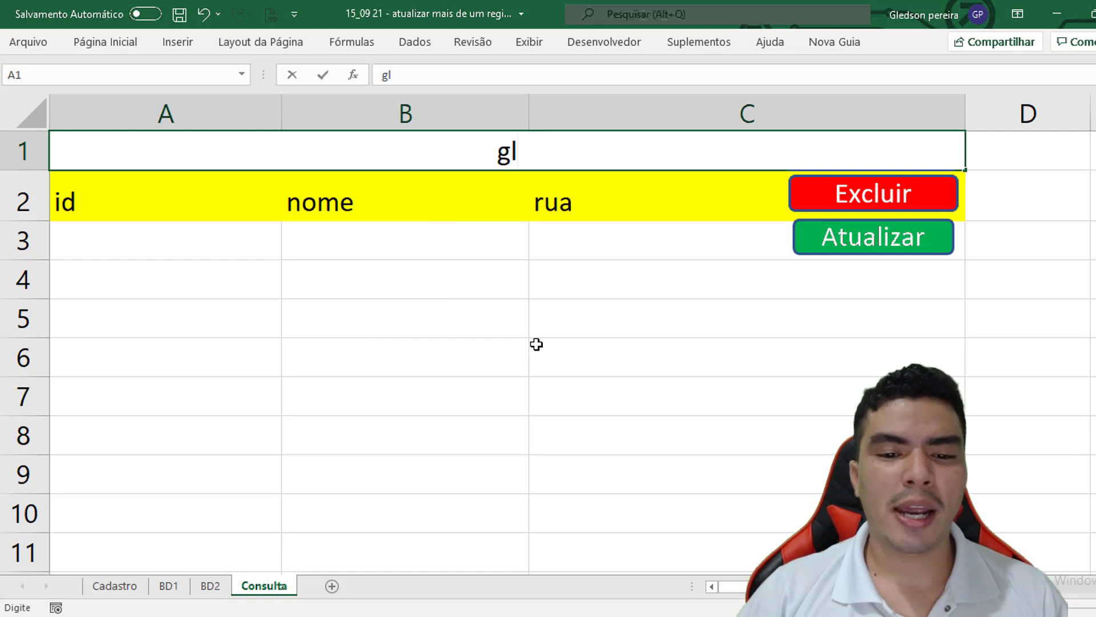
{"action": "left_click", "coordinate": [535, 343]}
{"action": "left_click", "coordinate": [840, 161]}
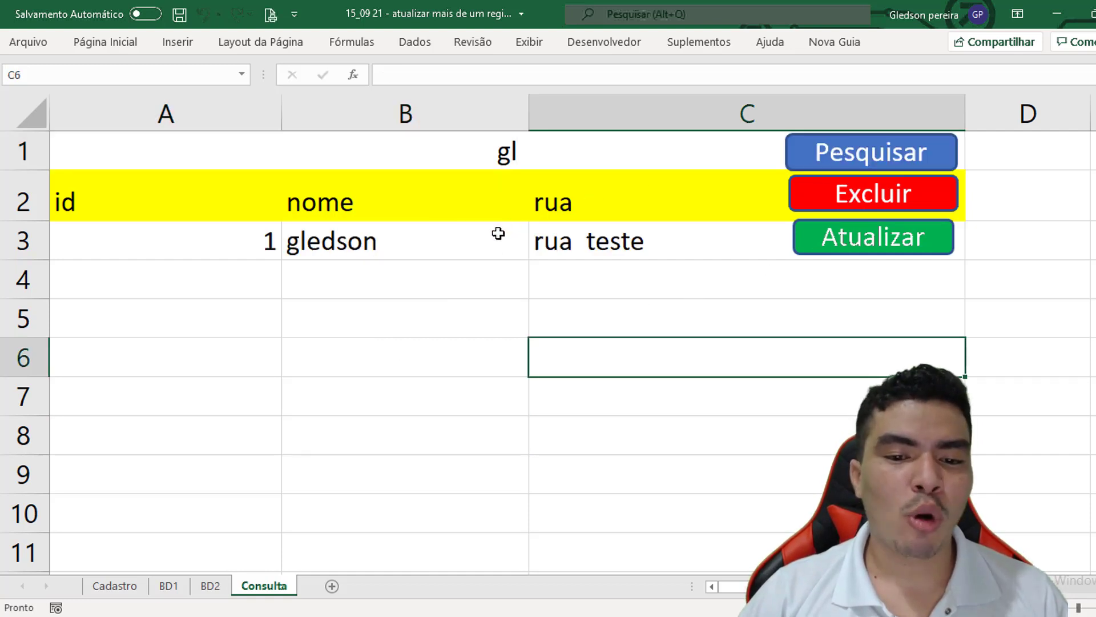
Append a surname to the name in B3 and change the street in C3 to 'rua Jesus'
{"action": "left_click", "coordinate": [429, 244]}
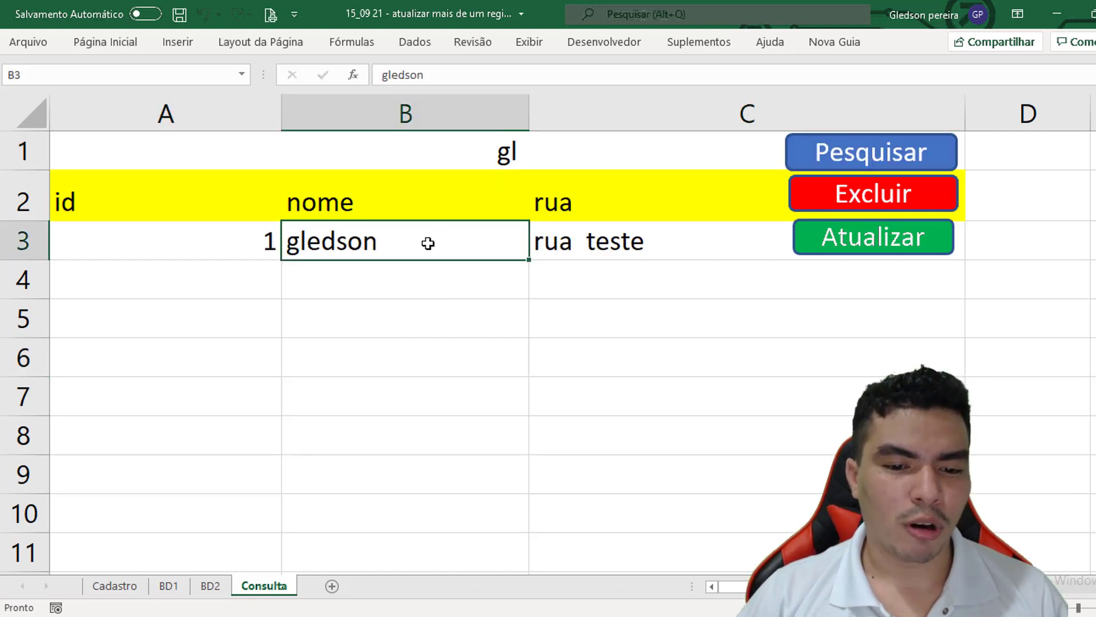
{"action": "double_click", "coordinate": [429, 244]}
{"action": "type", "text": "santo"}
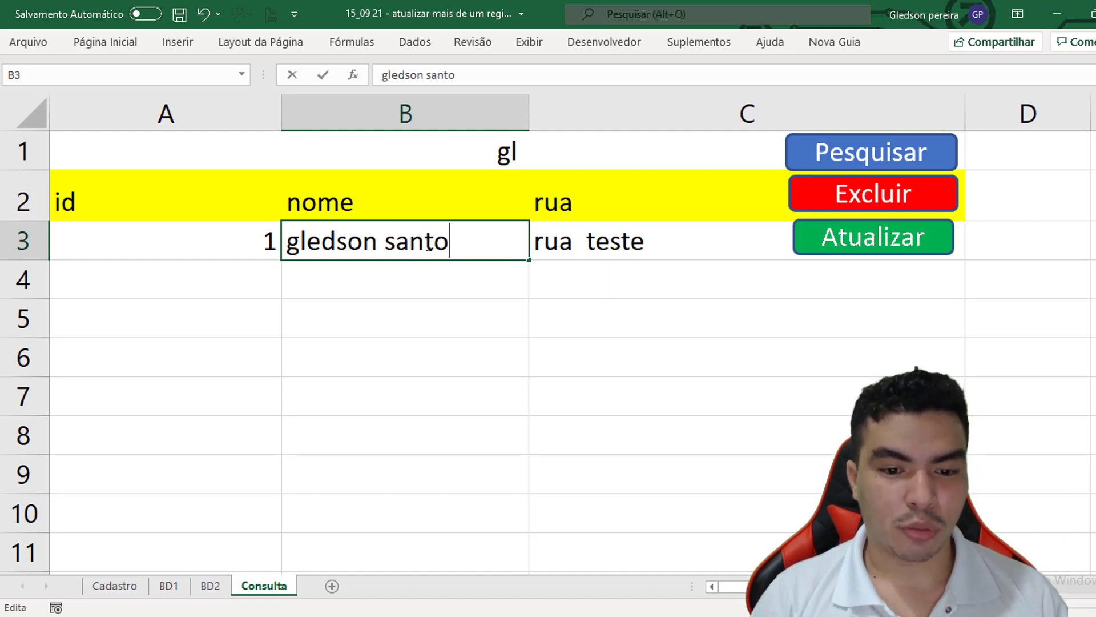
{"action": "type", "text": "s"}
{"action": "double_click", "coordinate": [593, 240]}
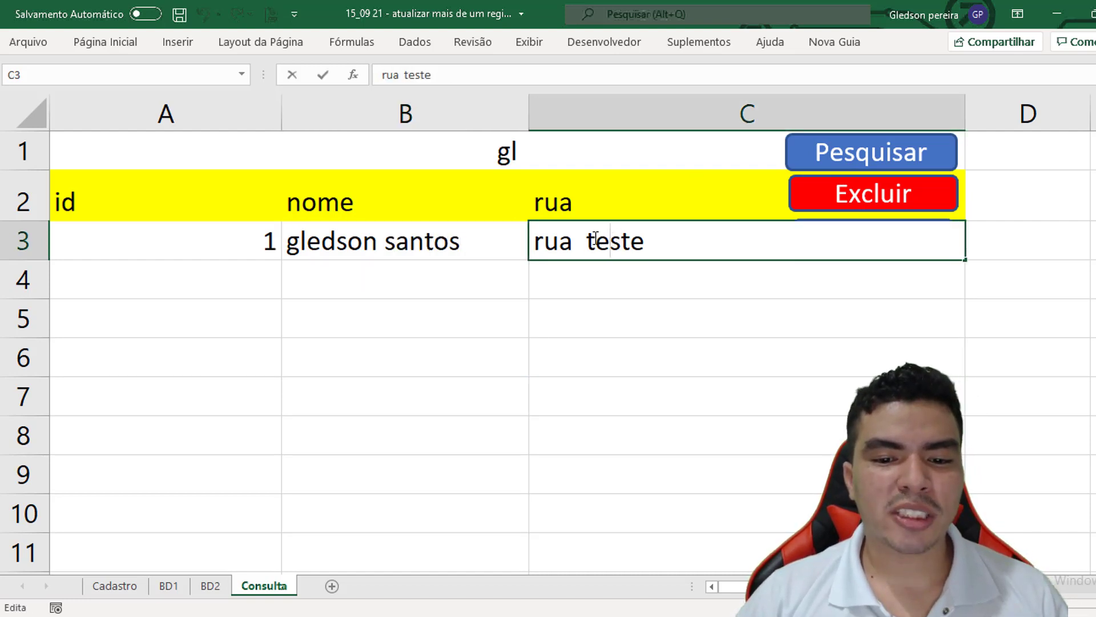
{"action": "double_click", "coordinate": [616, 242]}
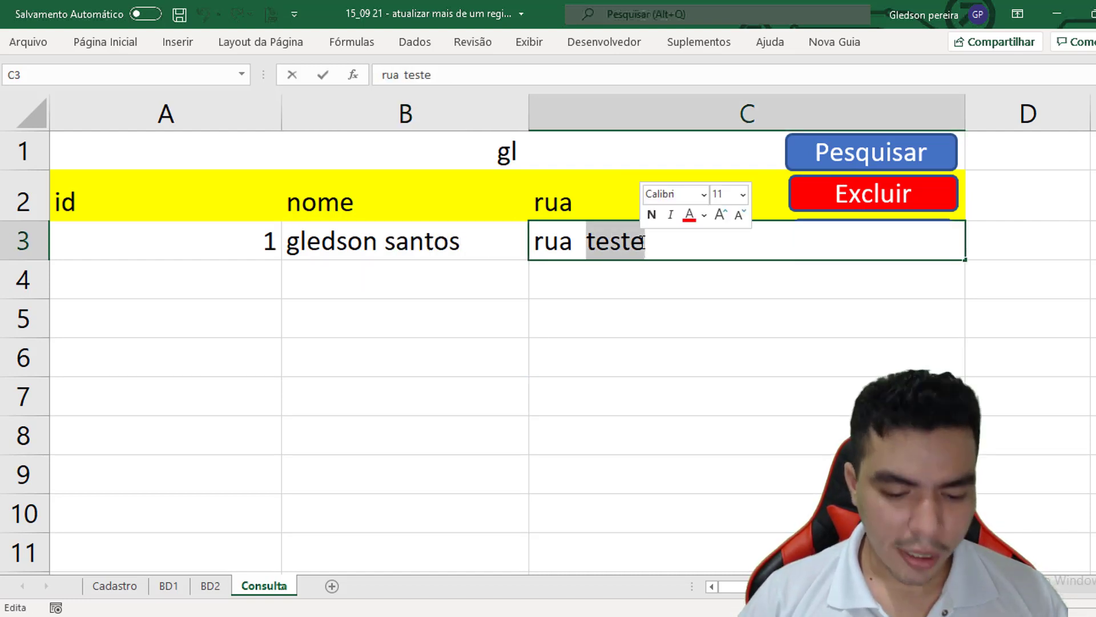
{"action": "type", "text": "Jesus"}
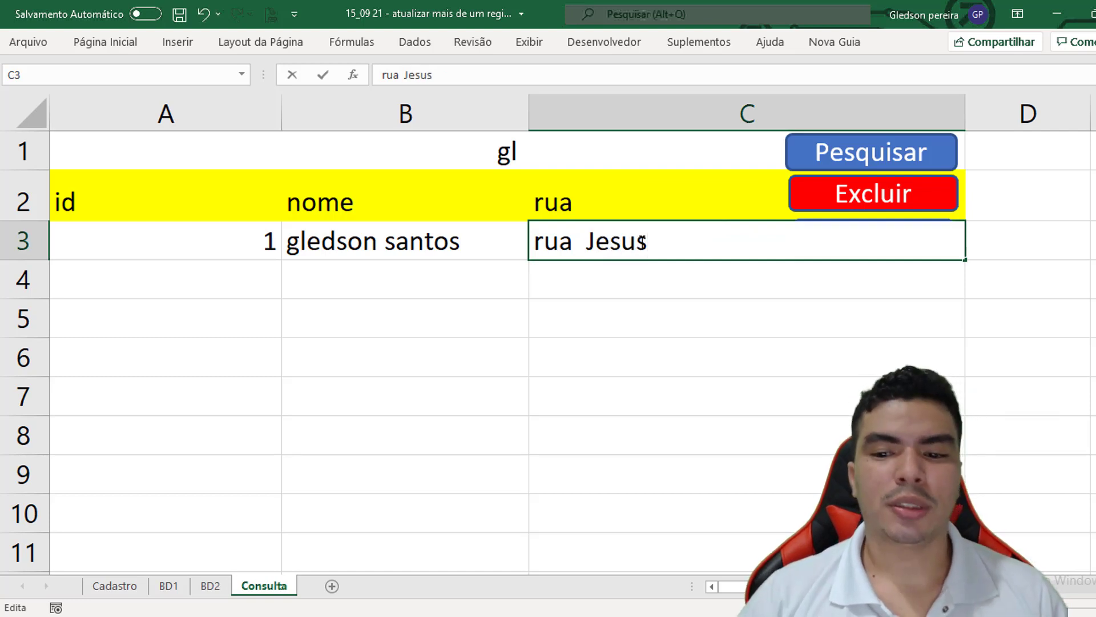
{"action": "left_click", "coordinate": [683, 359]}
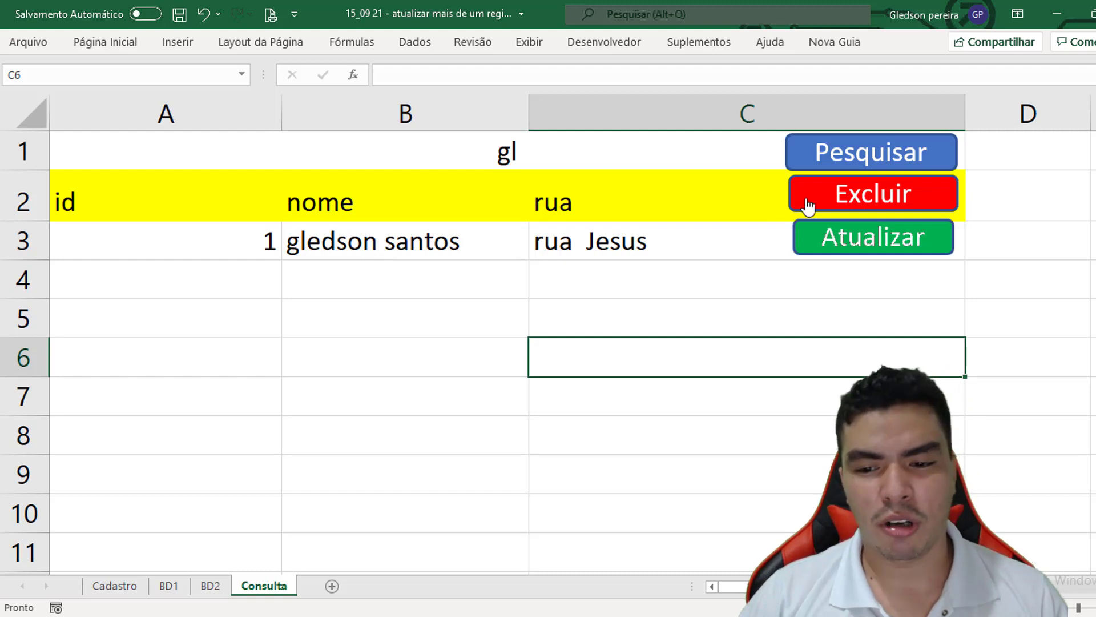
Run Atualizar to save record 1's edited name and street to BD1 row 2, then verify it there
{"action": "left_click", "coordinate": [895, 235]}
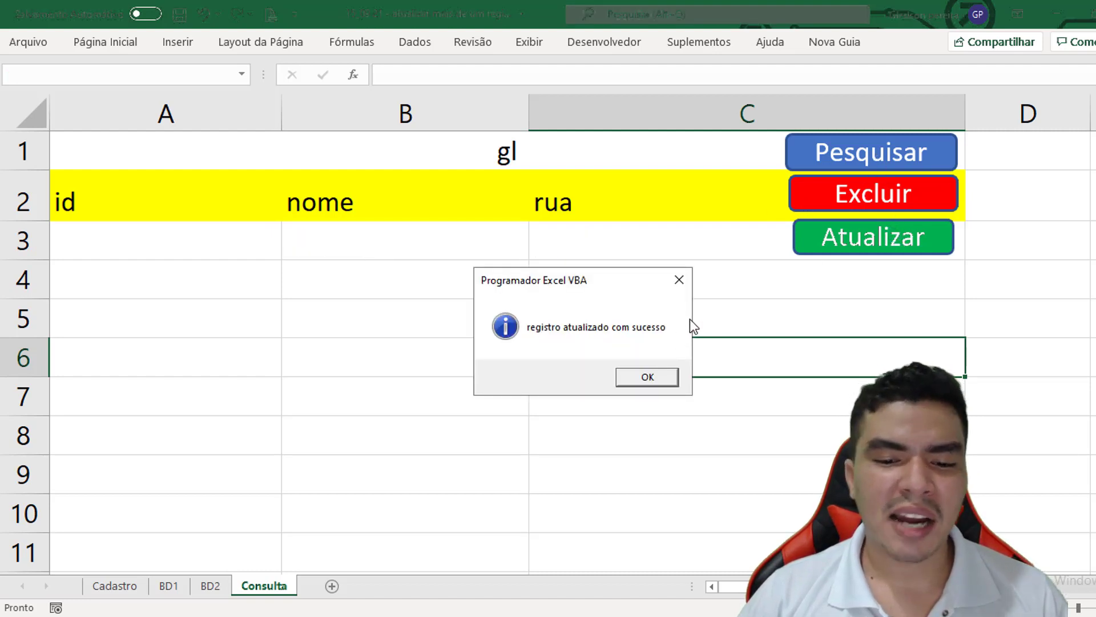
{"action": "left_click", "coordinate": [653, 382]}
{"action": "left_click", "coordinate": [169, 586]}
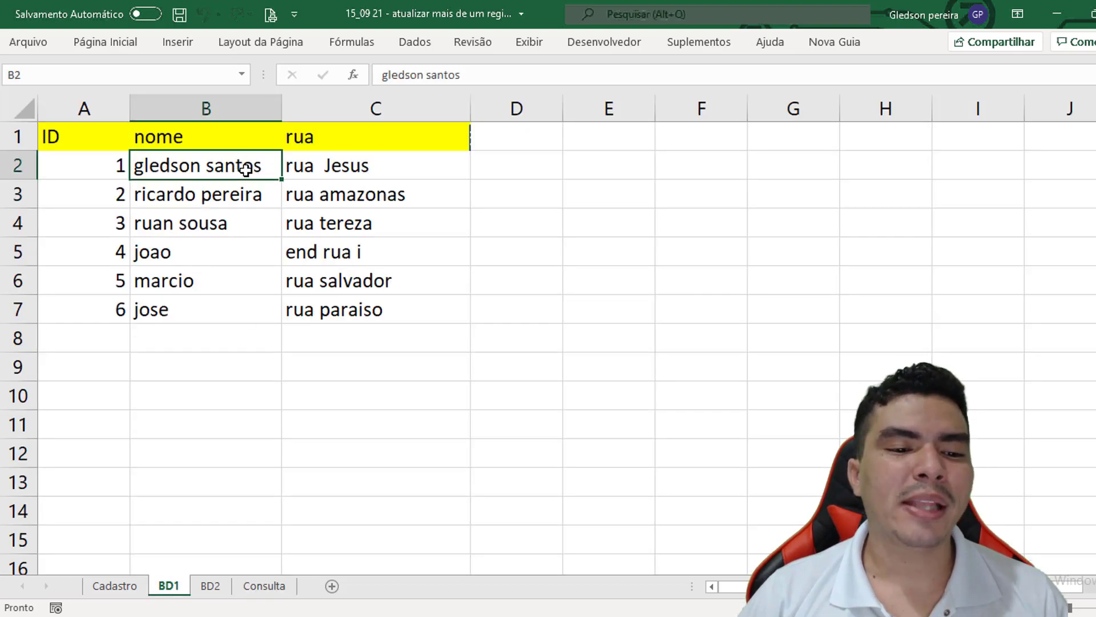
{"action": "left_click_drag", "start_coordinate": [253, 174], "coordinate": [379, 168]}
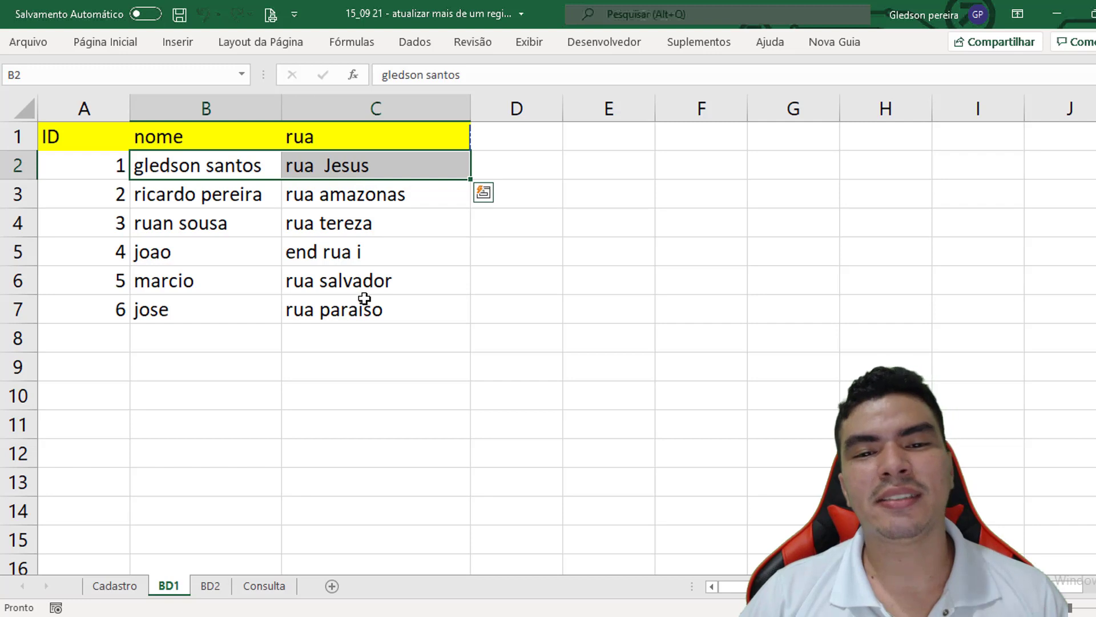
{"action": "left_click", "coordinate": [264, 586]}
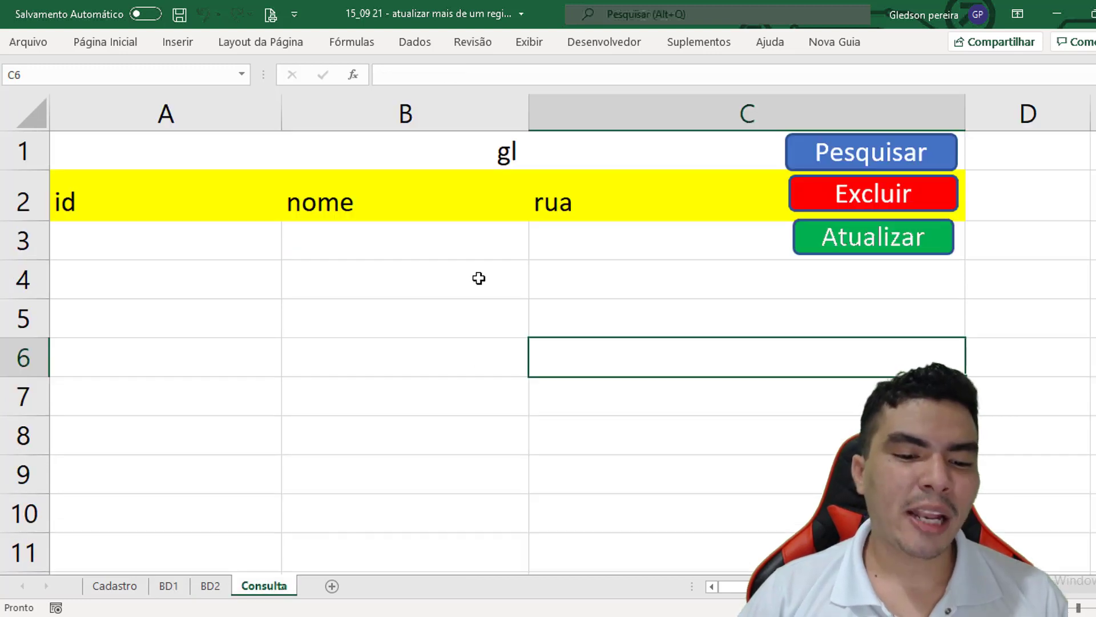